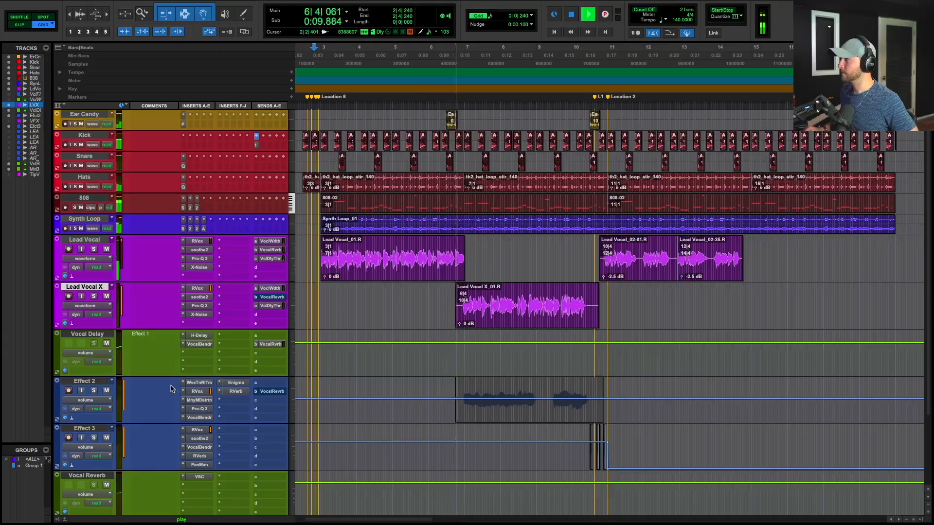
- Show the Vocal Delay Throw send level automation on the Lead Vocal and Lead Vocal X tracks
click(185, 306)
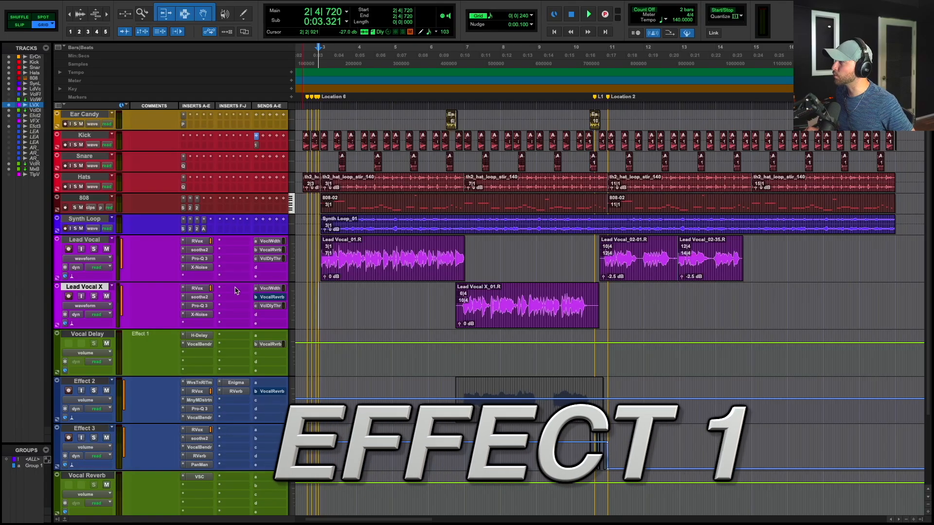
click(87, 333)
click(88, 258)
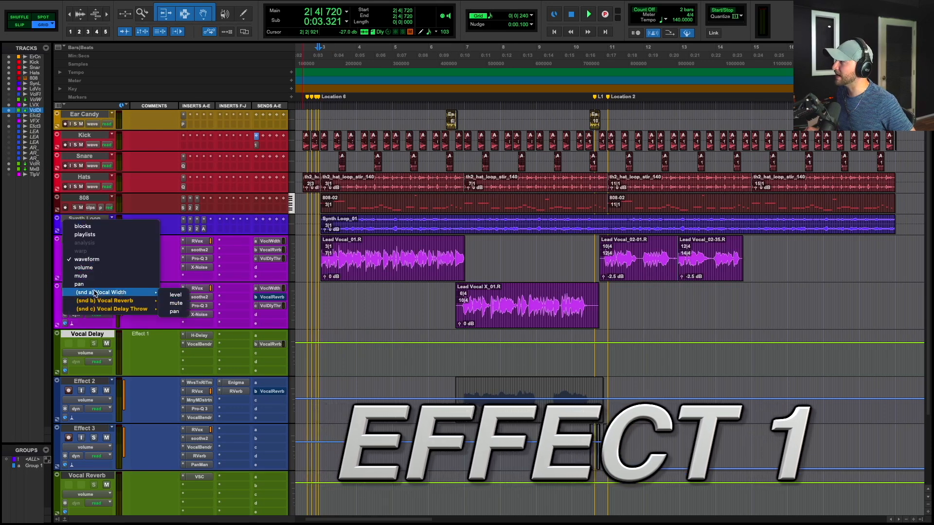
mouse_move(141, 309)
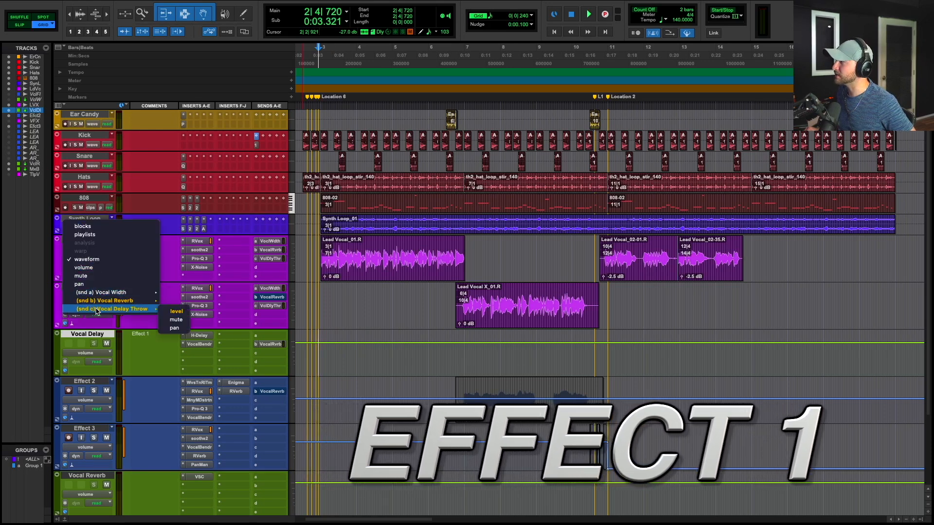
click(176, 312)
drag(320, 262, 479, 270)
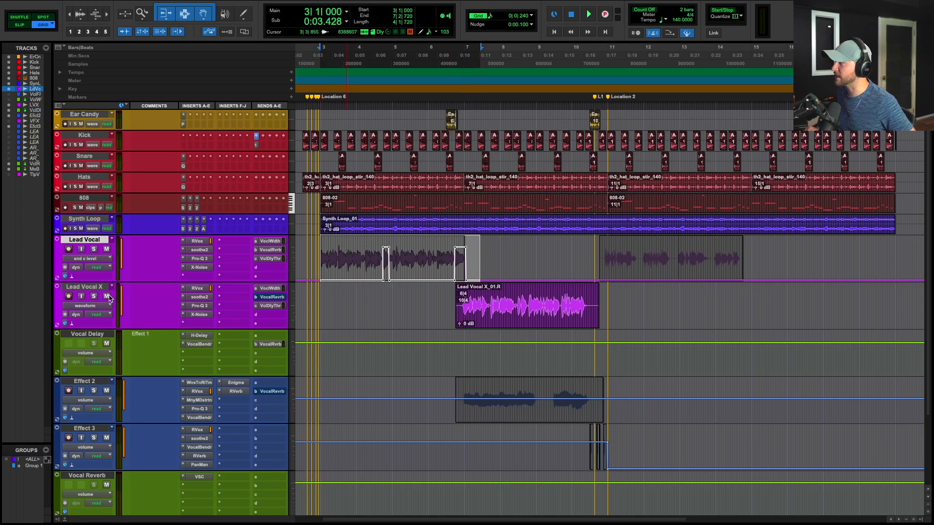
click(101, 307)
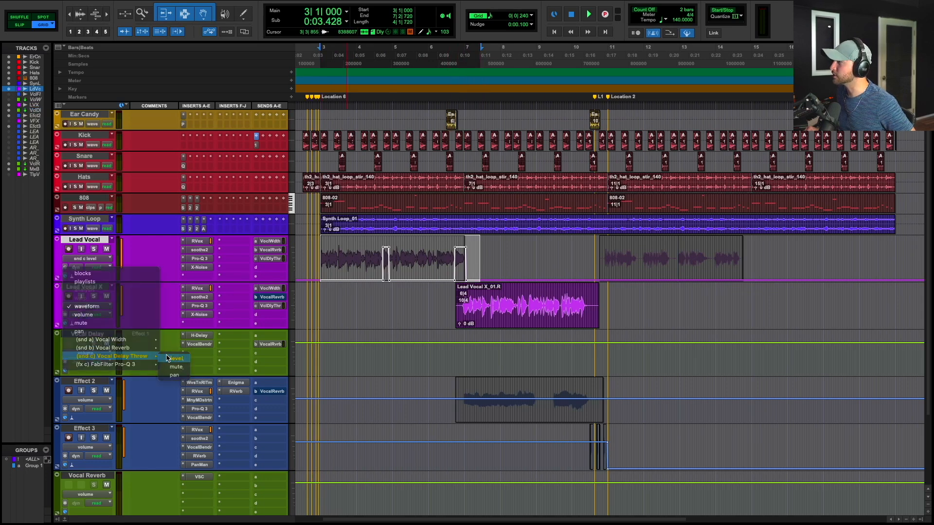
click(168, 359)
- Solo the Lead Vocal and Lead Vocal X tracks and play the delay throws from 4|3|240
click(374, 266)
key(t)
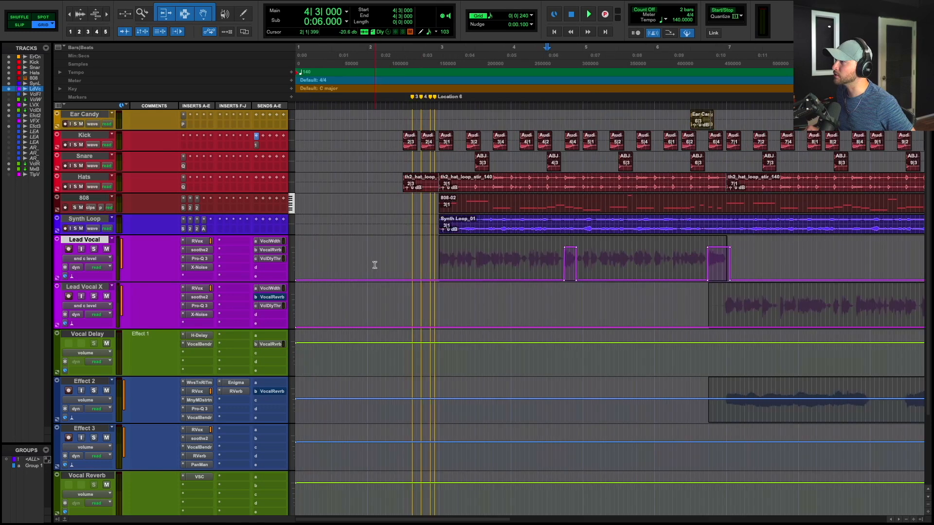
scroll(375, 265, right, 3)
scroll(375, 265, right, 1)
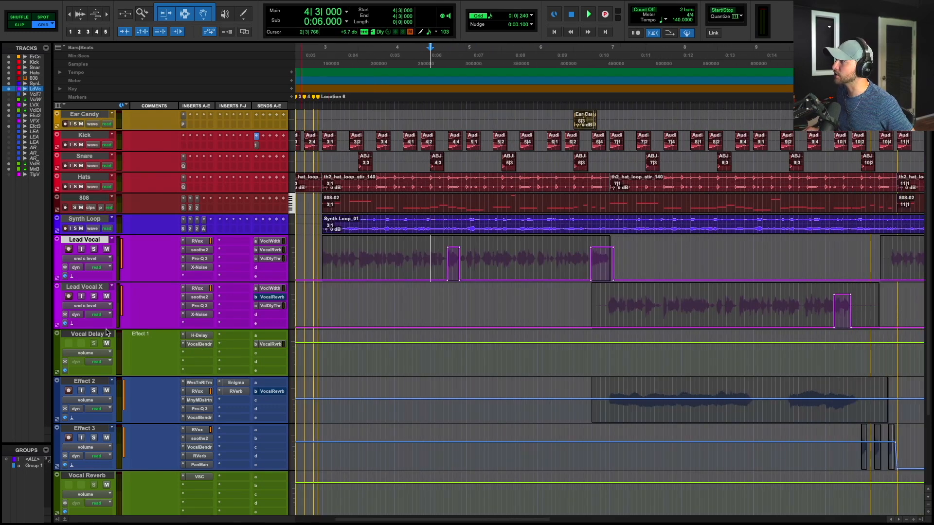
click(93, 250)
click(434, 261)
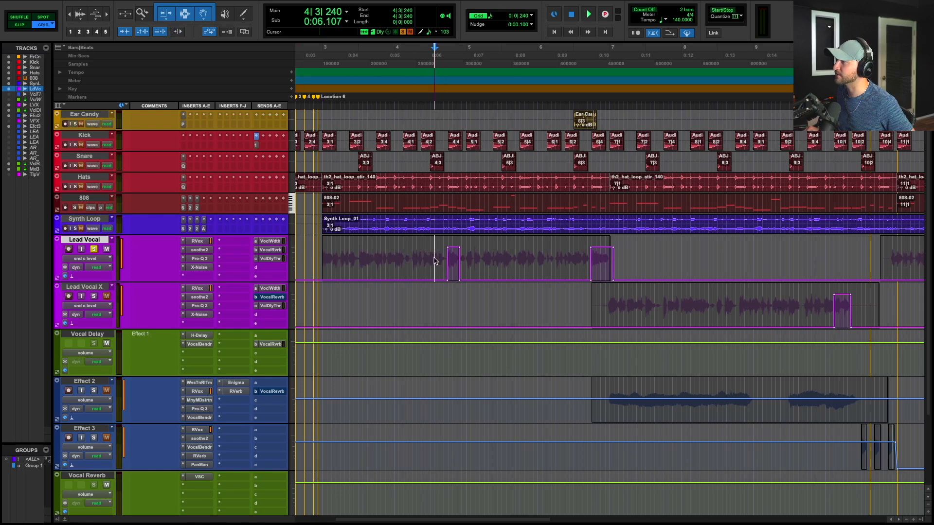
key(space)
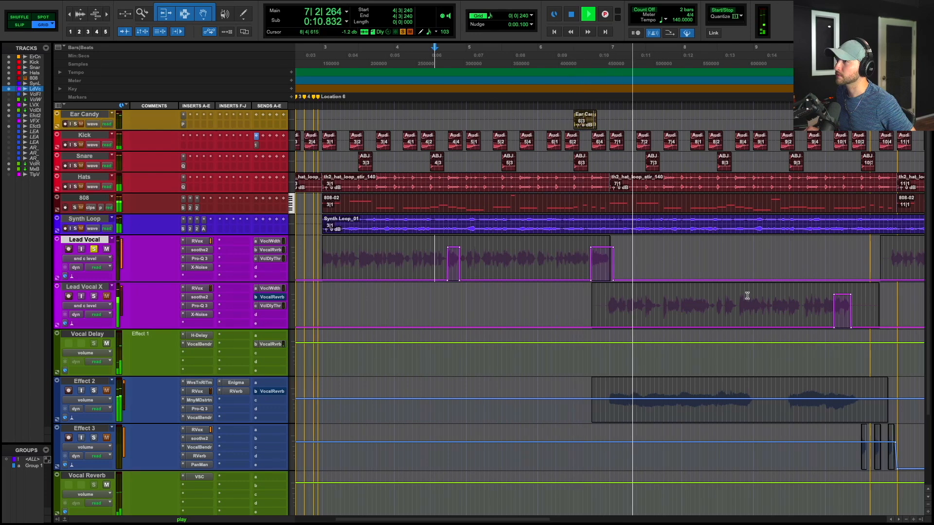
key(space)
click(787, 308)
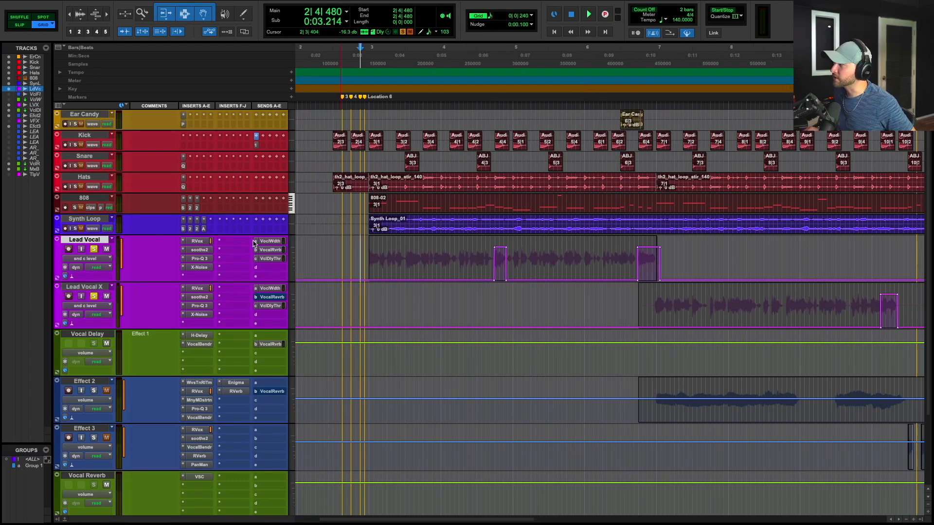
click(58, 106)
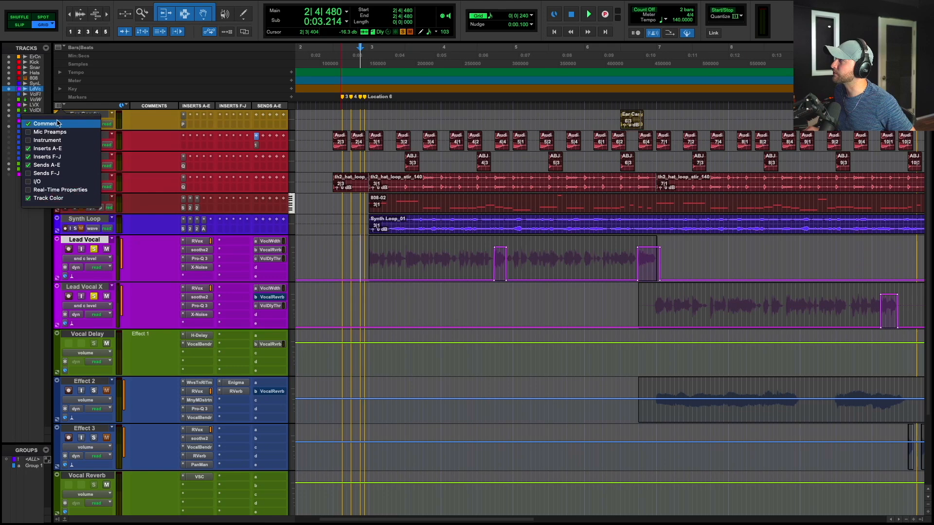
click(278, 319)
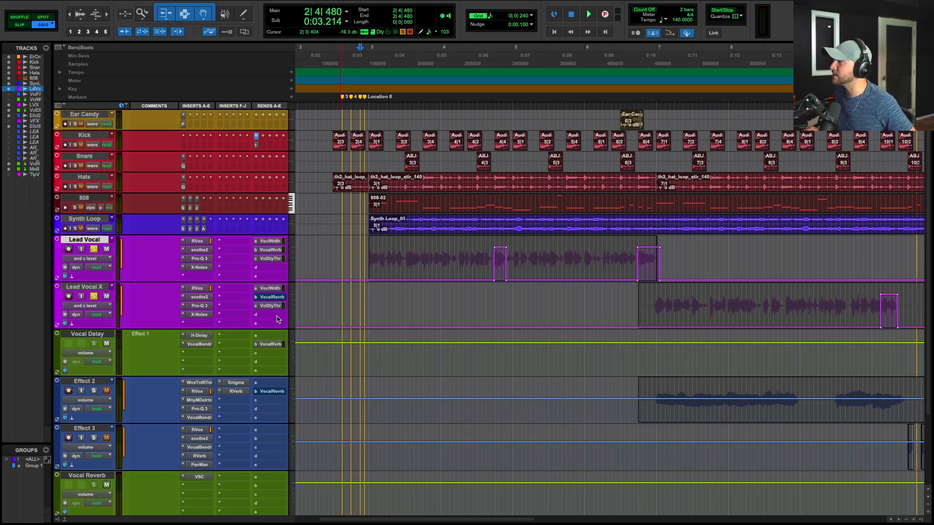
click(284, 257)
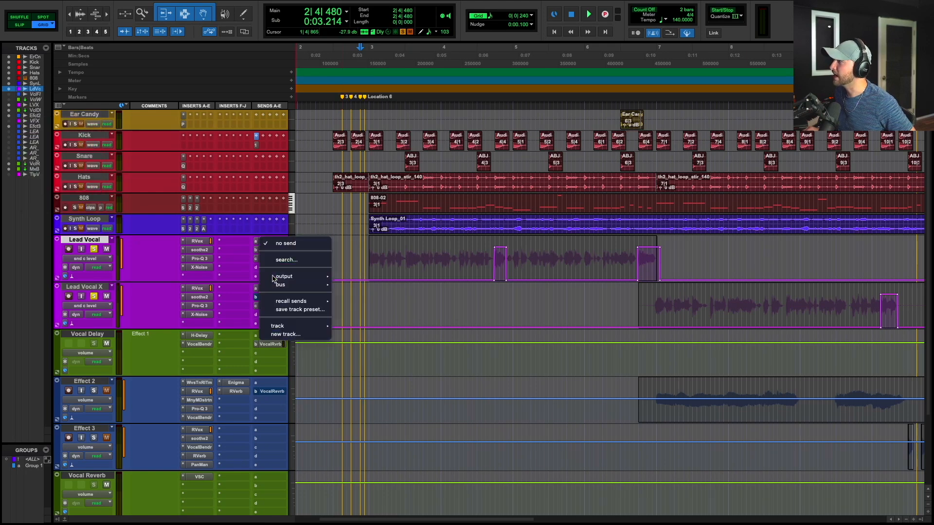
click(381, 473)
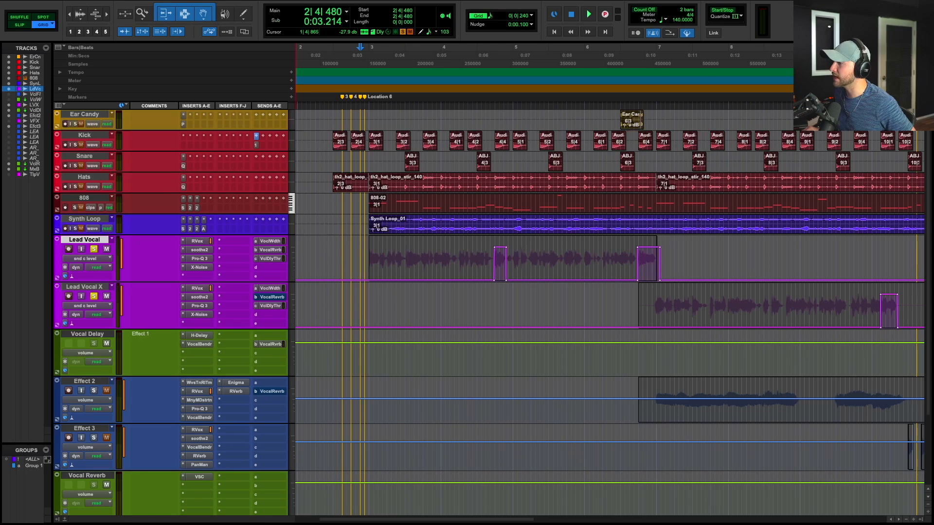
key(super+shift+n)
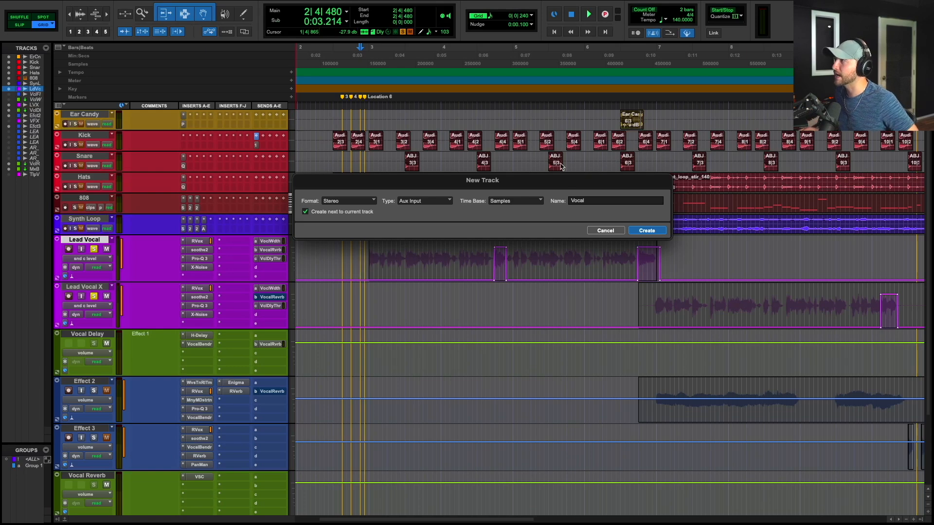
click(601, 232)
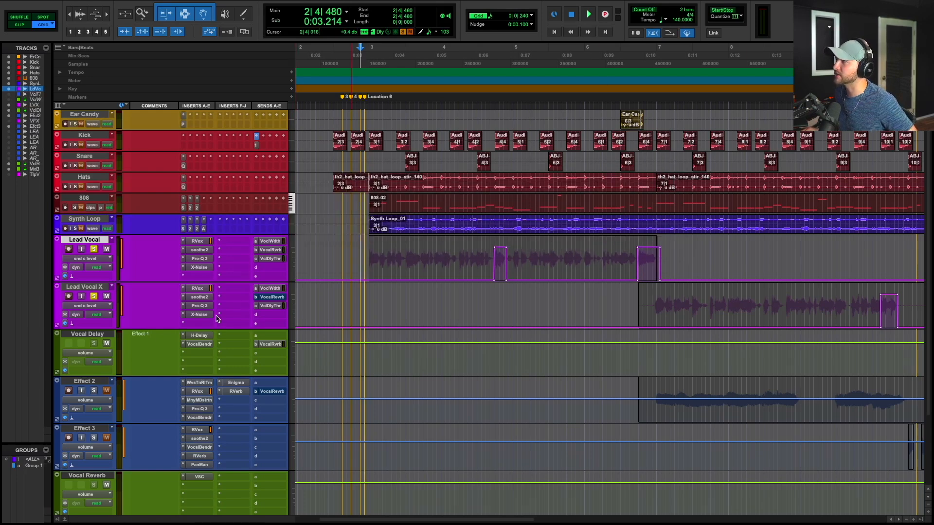
- Delete the first Vocal Delay Throw send level automation bump near 4|4 on the Lead Vocal track
click(101, 334)
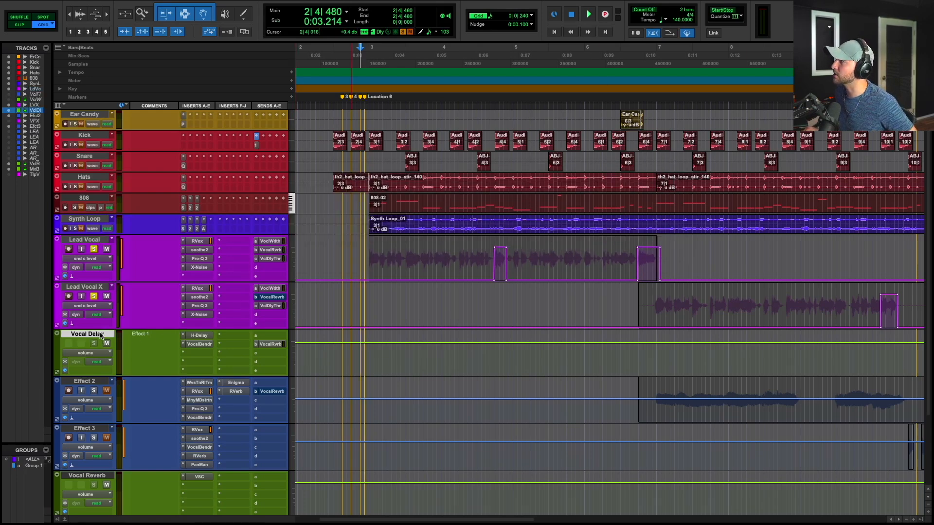
click(96, 261)
mouse_move(145, 259)
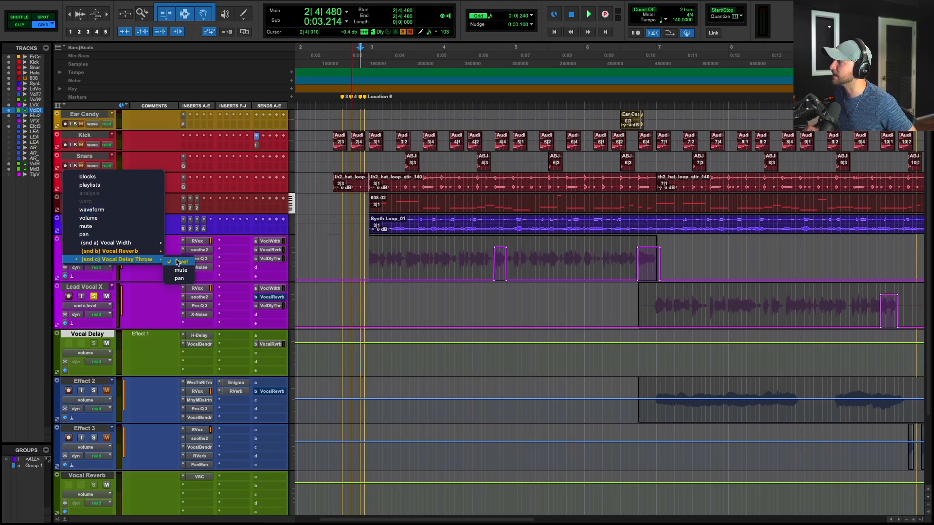
click(177, 262)
drag(485, 261, 518, 267)
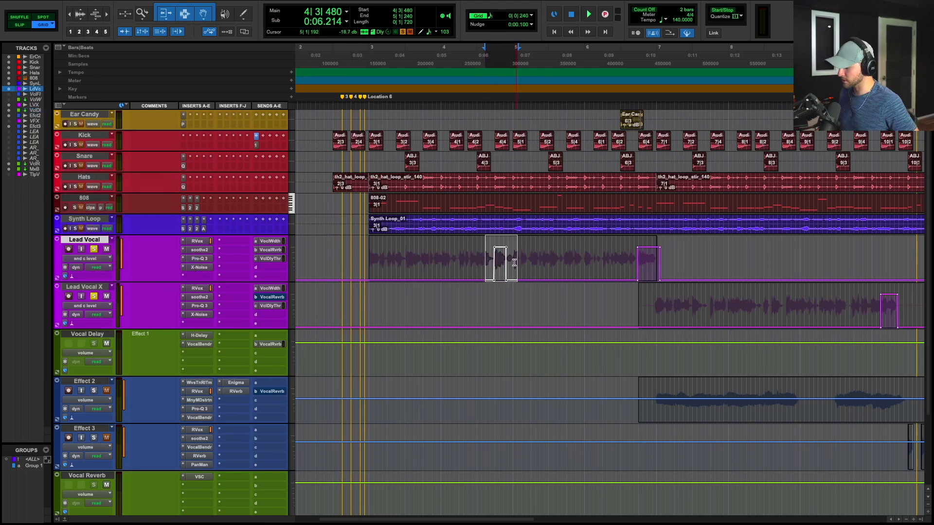
click(489, 263)
- Play the Lead Vocal from 4|2|720 to locate the word that needs the delay throw
click(473, 260)
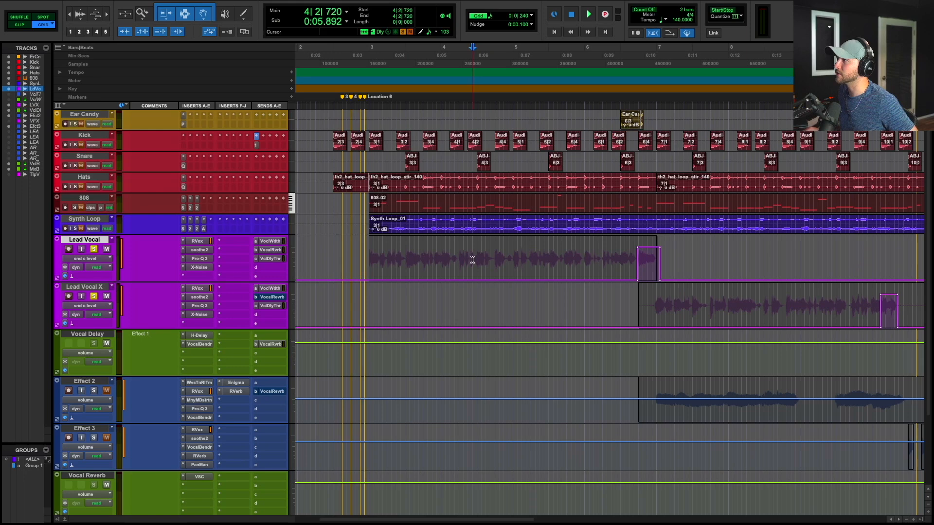
key(t)
key(space)
scroll(559, 268, right, 2)
scroll(586, 266, right, 2)
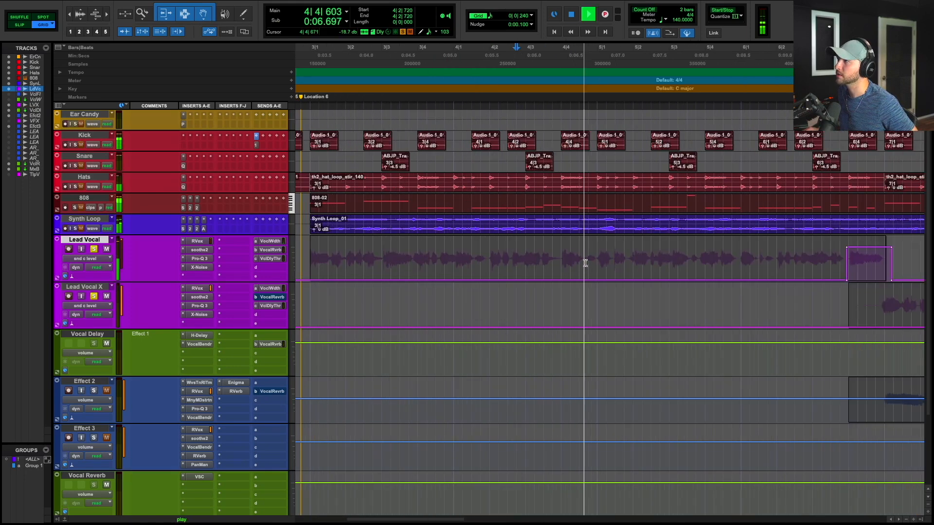
key(space)
- Raise the Lead Vocal's Vocal Delay Throw send level to about -0.3 dB from 4|4|000 to 4|4|593 and audition it
drag(558, 257, 567, 162)
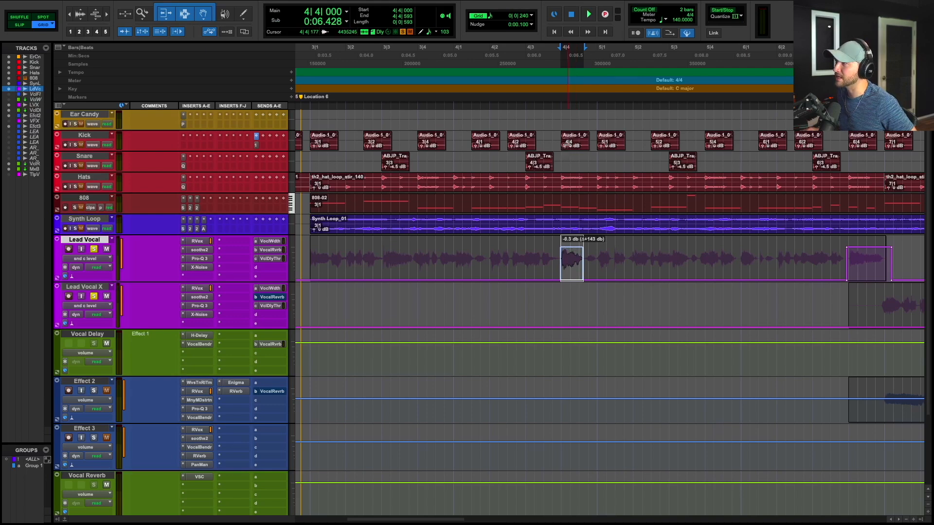
drag(566, 141, 567, 142)
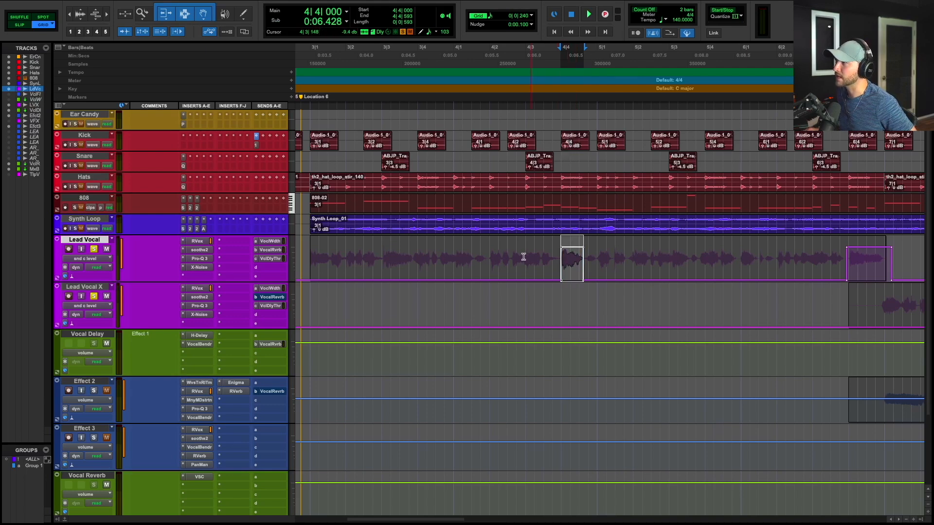
click(508, 258)
key(space)
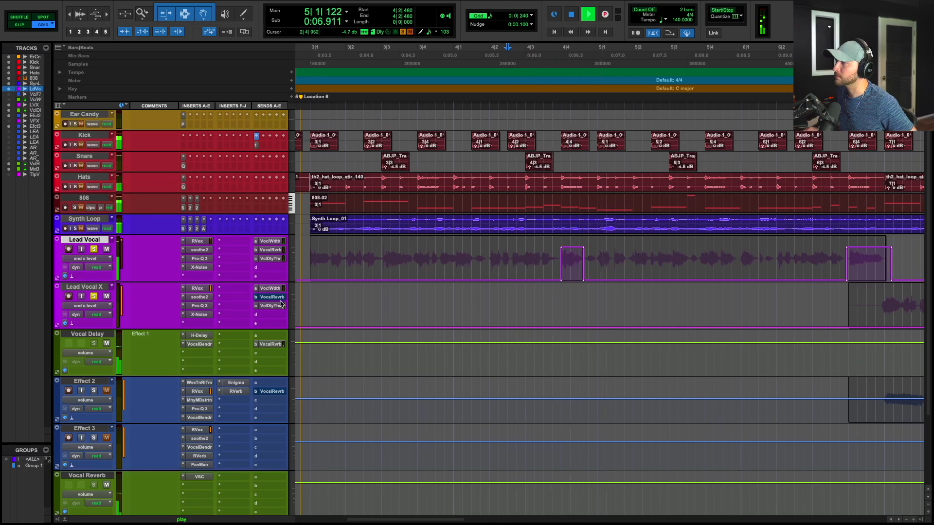
key(space)
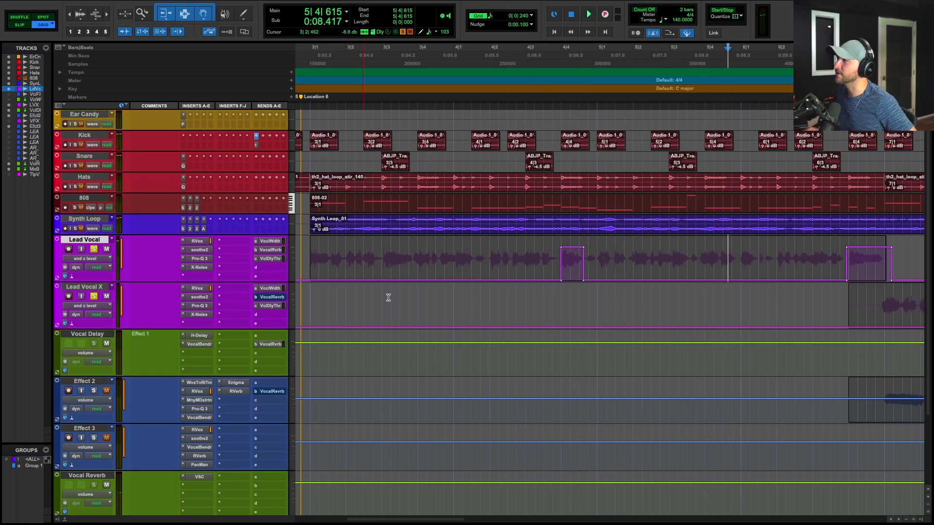
- Open H-Delay on the Vocal Delay track and audition the throw from 4|2 with VocalBendr bypassed
click(201, 336)
drag(552, 140, 530, 215)
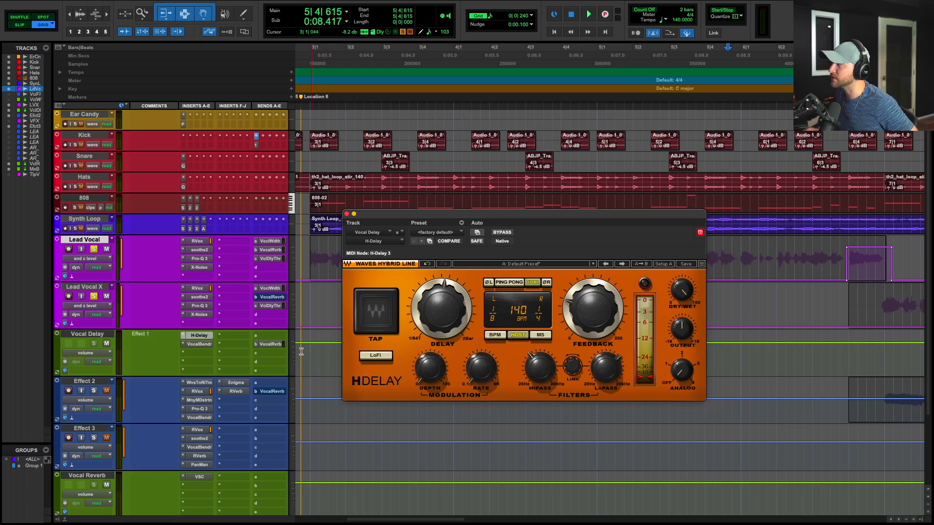
click(199, 345)
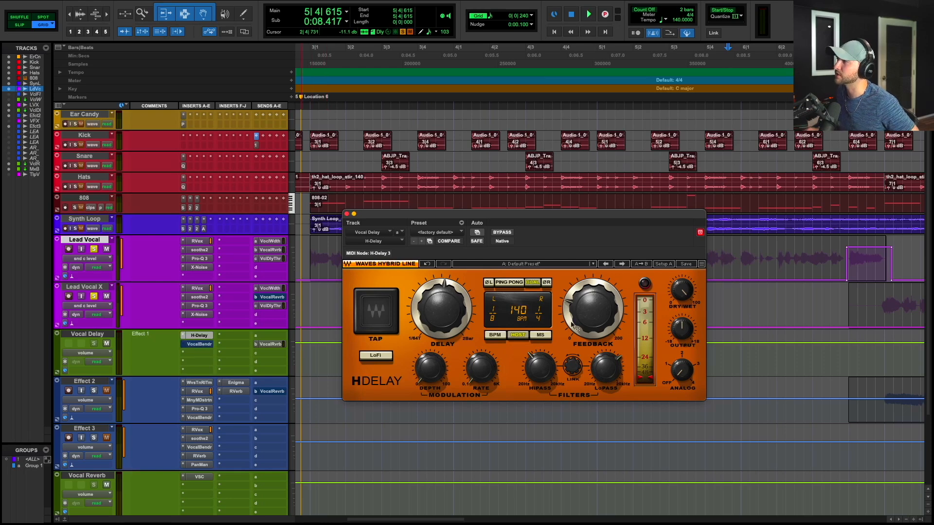
drag(614, 218, 605, 309)
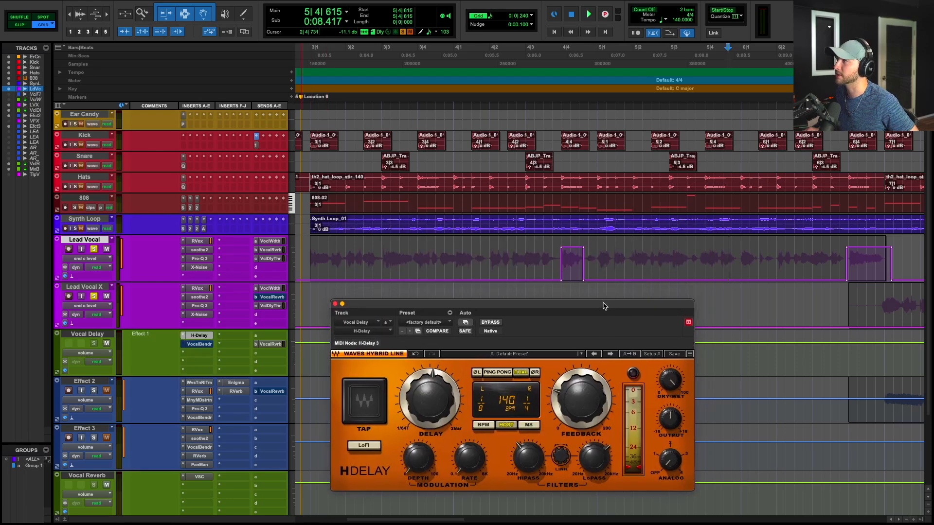
key(space)
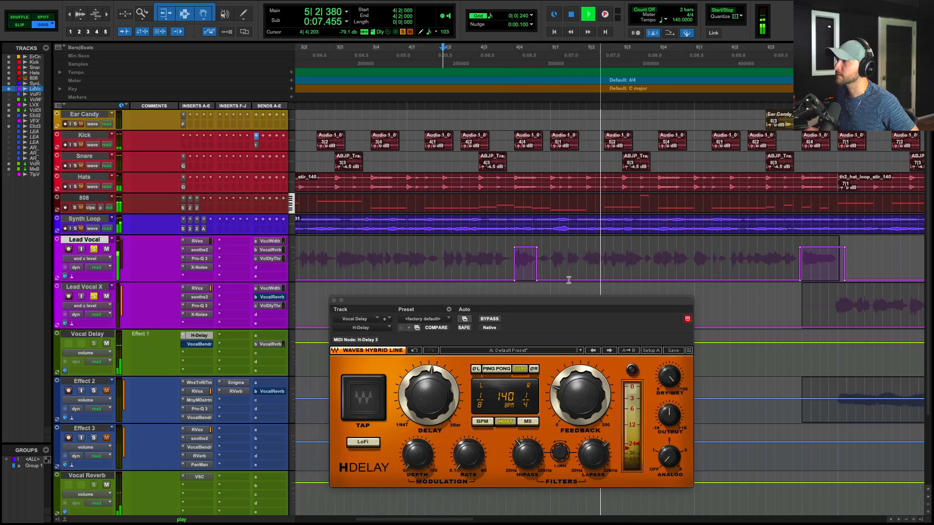
key(space)
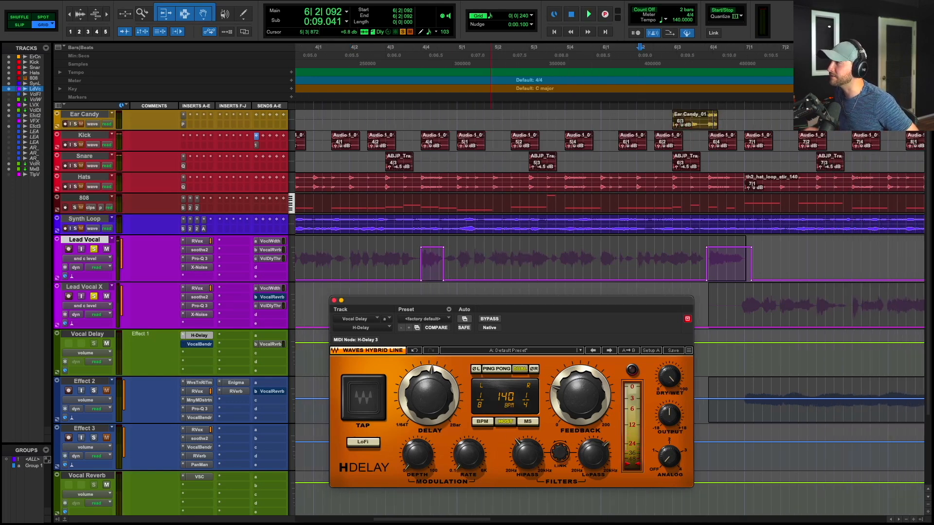
- Review the delay time and feedback settings in H-Delay
drag(429, 396, 429, 382)
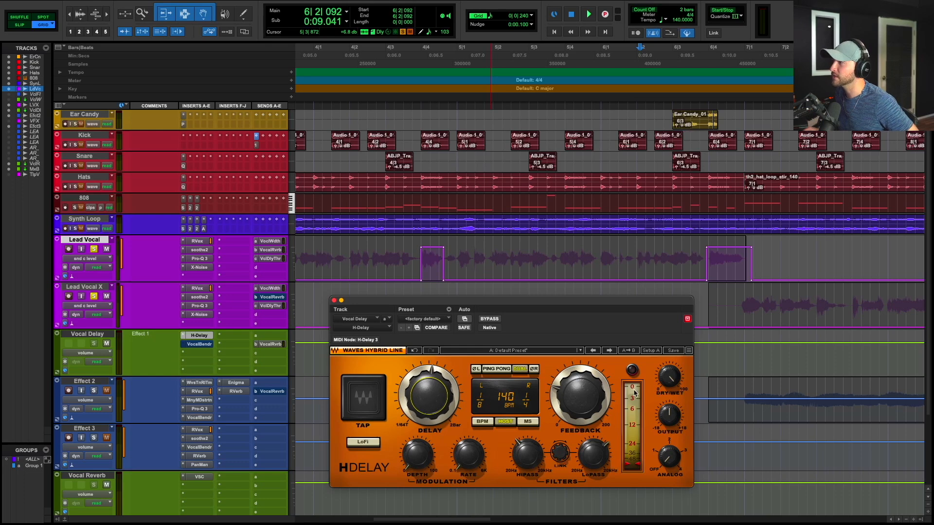
drag(583, 397, 583, 379)
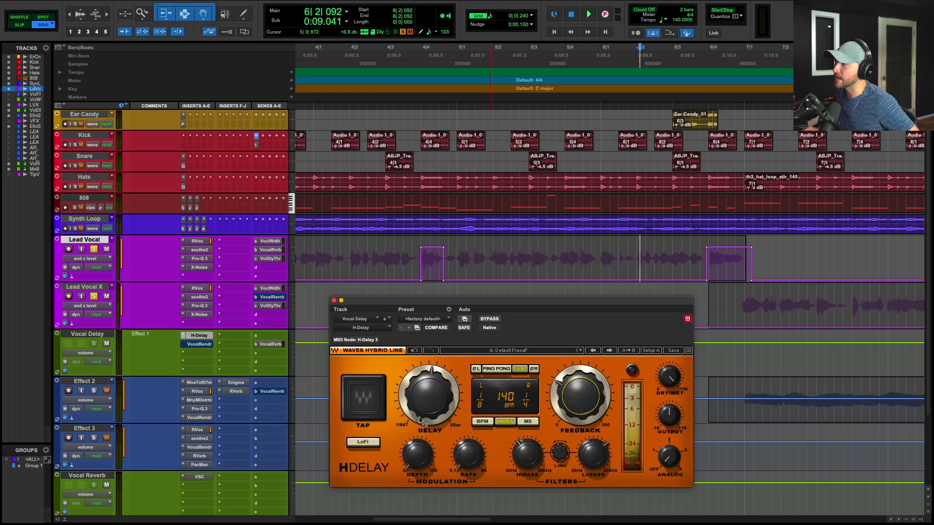
drag(428, 395, 428, 381)
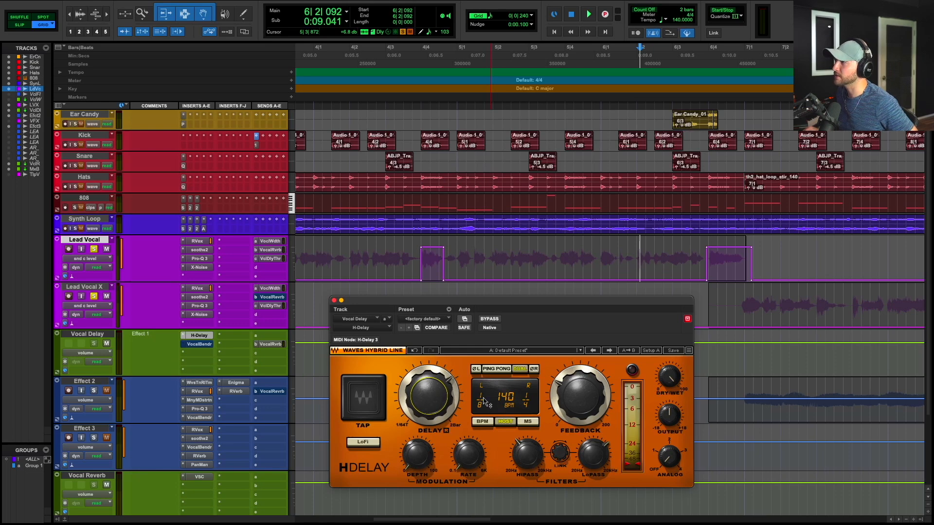
mouse_move(428, 395)
mouse_down()
mouse_move(428, 407)
mouse_move(428, 395)
mouse_up()
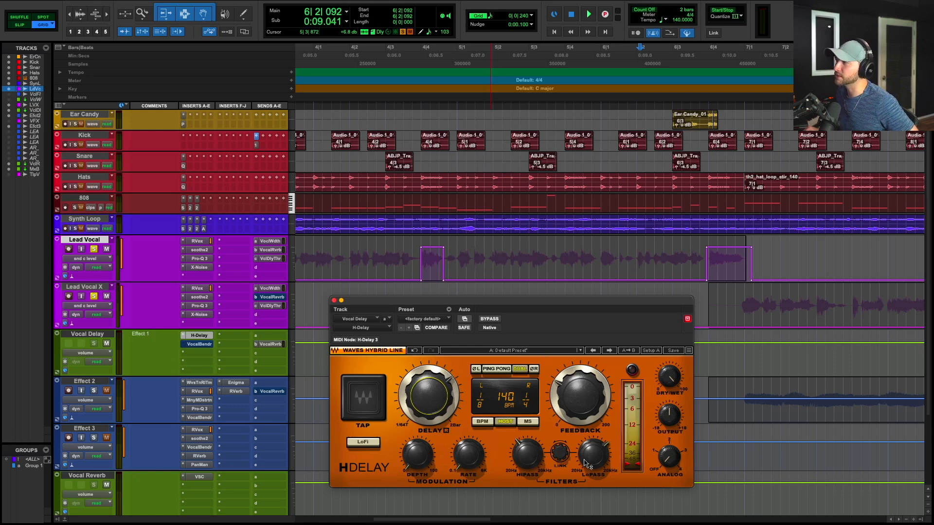
- Reset H-Delay's HiPass filter, set its LoPass filter to Off and start playback
alt+click(527, 459)
alt+click(597, 448)
drag(598, 449, 614, 427)
key(space)
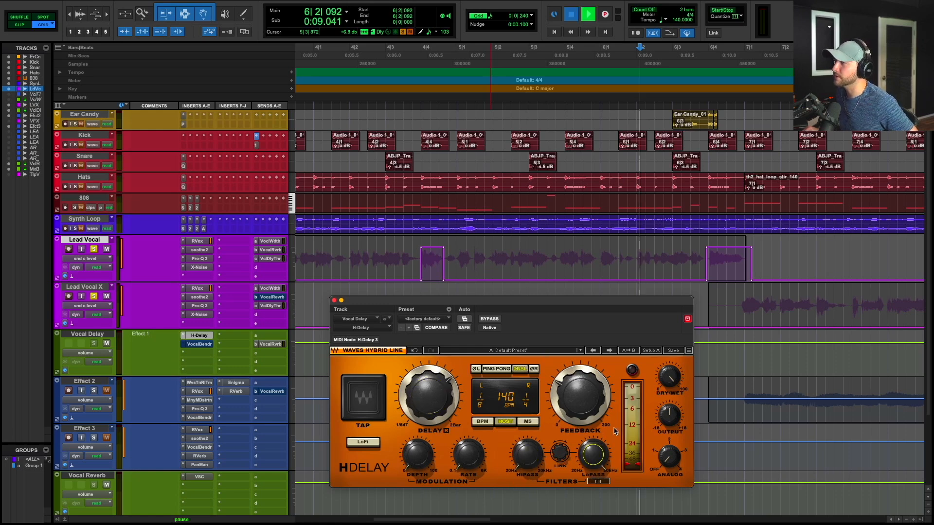
- Set H-Delay's HiPass filter to about 375 Hz, bring its LoPass filter down, and play the vocal delay briefly
drag(527, 457, 526, 448)
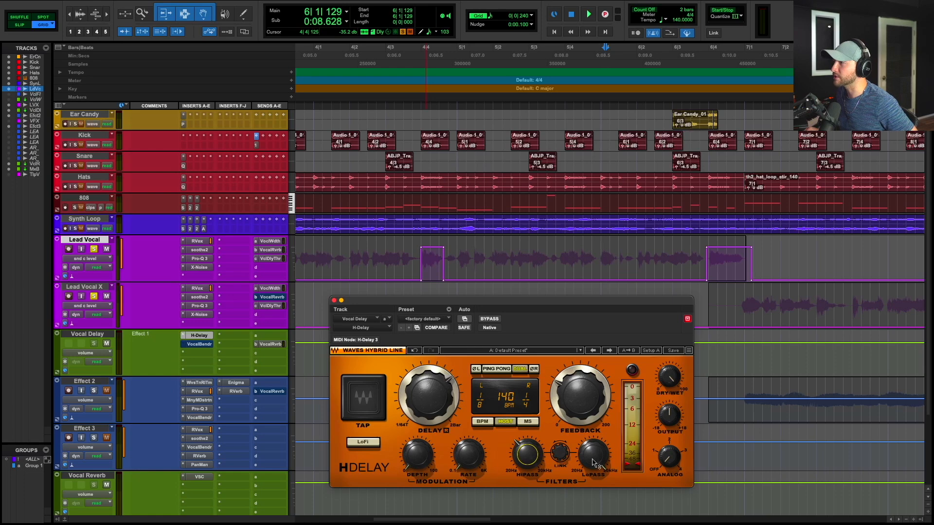
mouse_move(593, 459)
mouse_down()
mouse_move(593, 474)
mouse_move(596, 460)
mouse_up()
drag(527, 458, 527, 454)
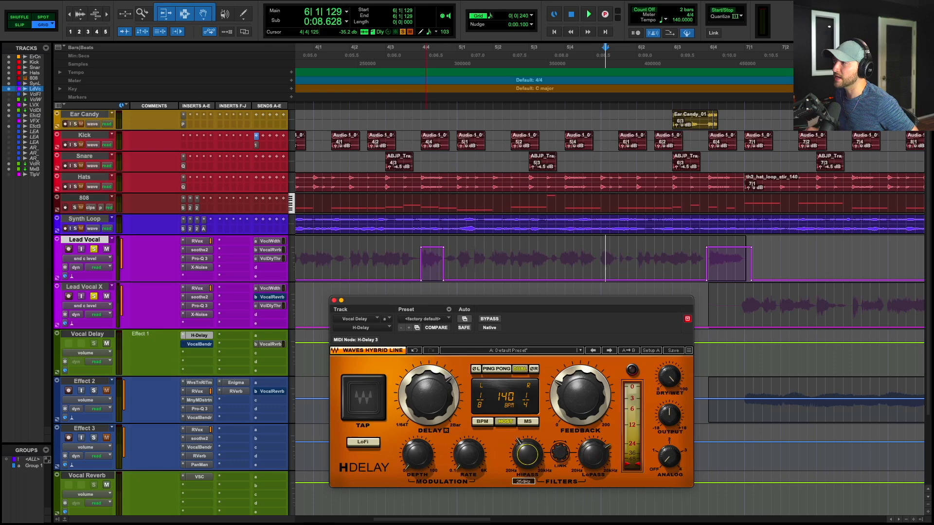
drag(597, 453, 598, 458)
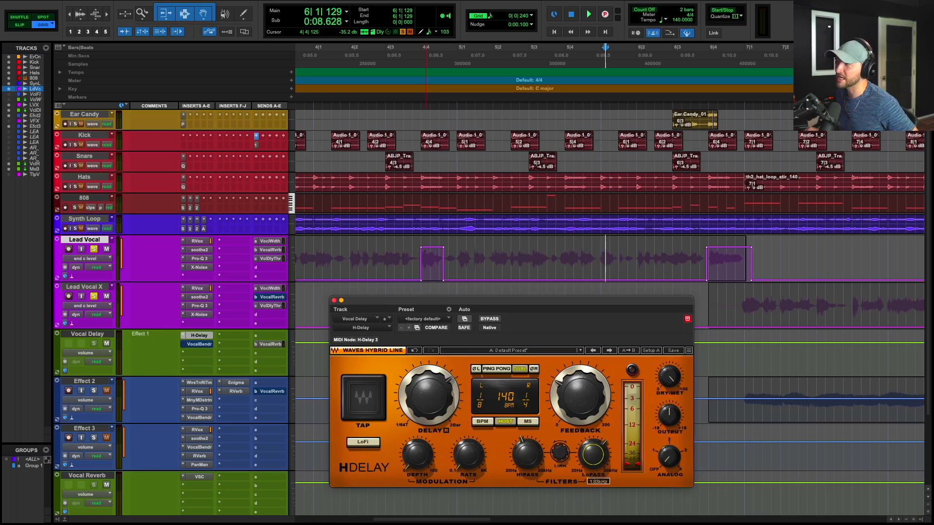
key(space)
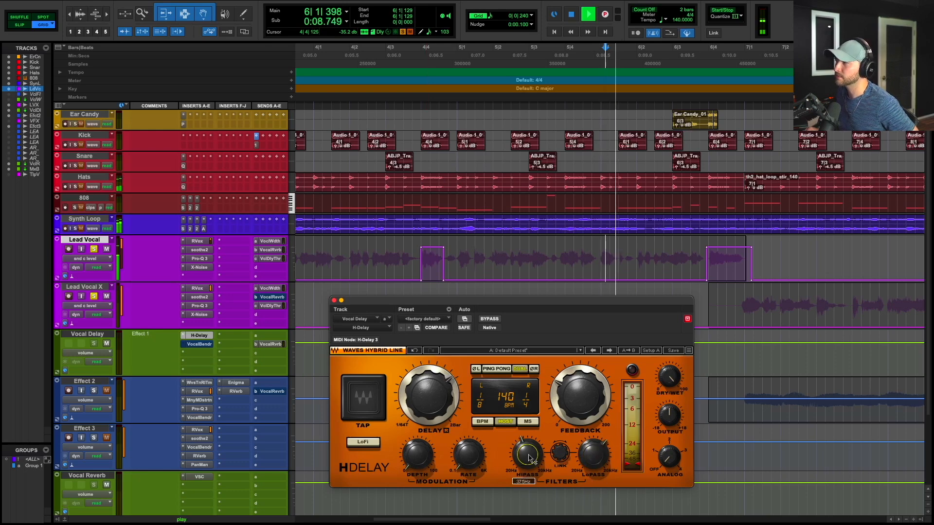
key(space)
- Audition the Lead Vocal's second delay throw, starting playback from 6|2|240
click(493, 252)
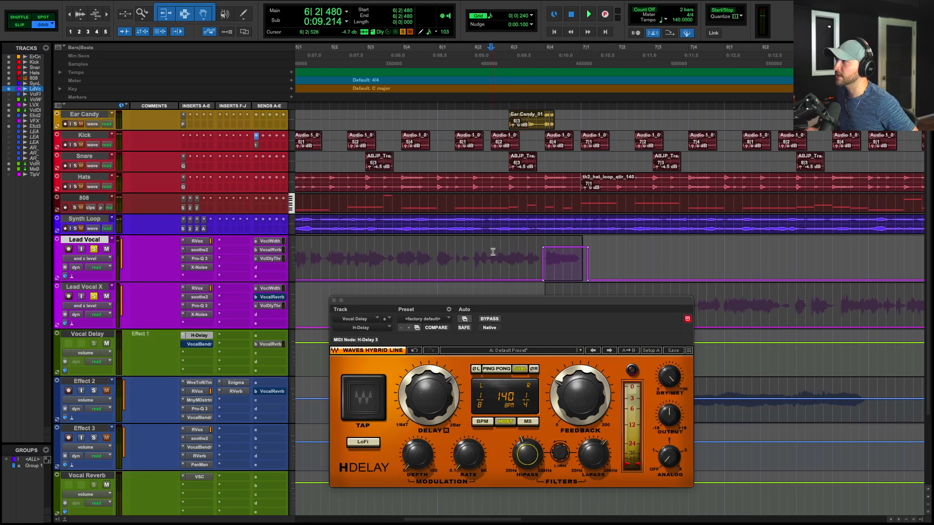
click(482, 252)
key(space)
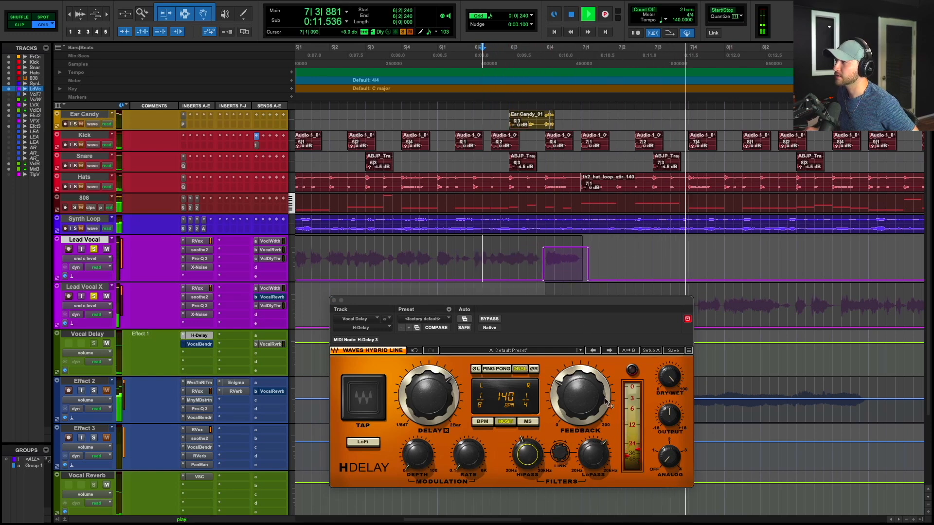
key(space)
- Adjust H-Delay's Feedback and audition the Lead Vocal's first delay throw, placing the playback position at 4|3|240
scroll(603, 276, left, 5)
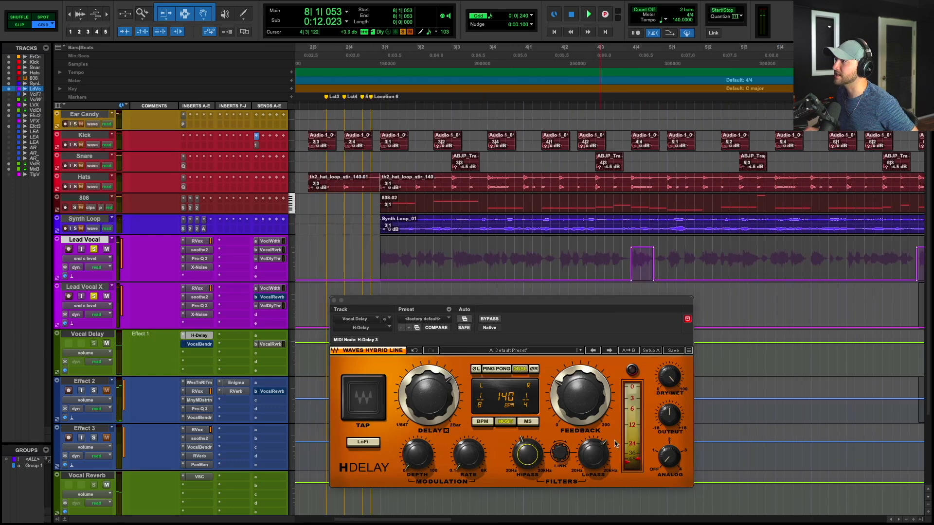
scroll(621, 248, right, 2)
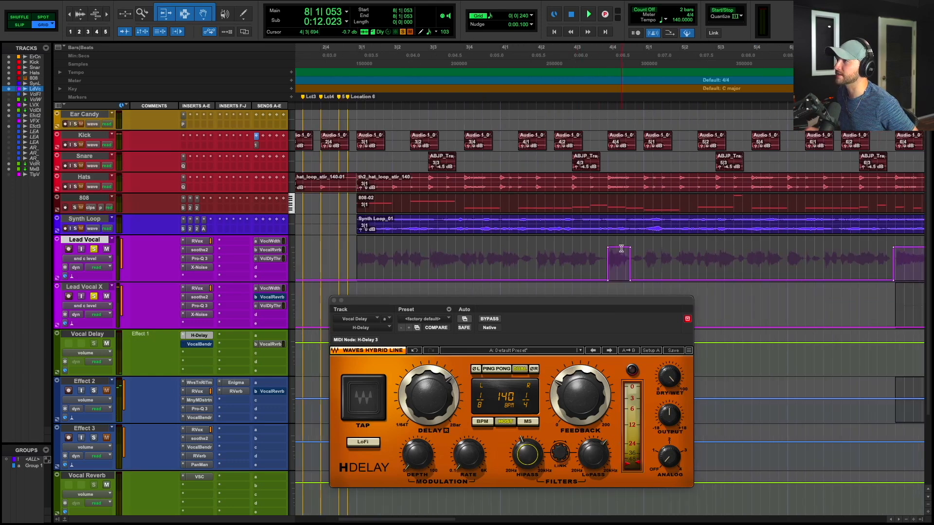
mouse_move(563, 393)
mouse_down()
mouse_move(564, 365)
mouse_move(583, 387)
mouse_move(583, 416)
mouse_move(581, 396)
mouse_up()
click(507, 256)
key(space)
key(space)
click(530, 255)
key(n)
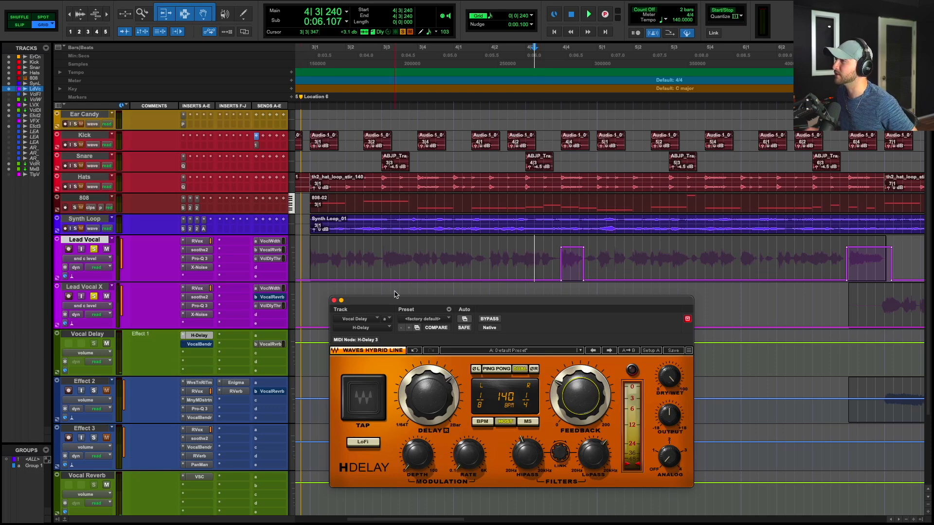
click(672, 460)
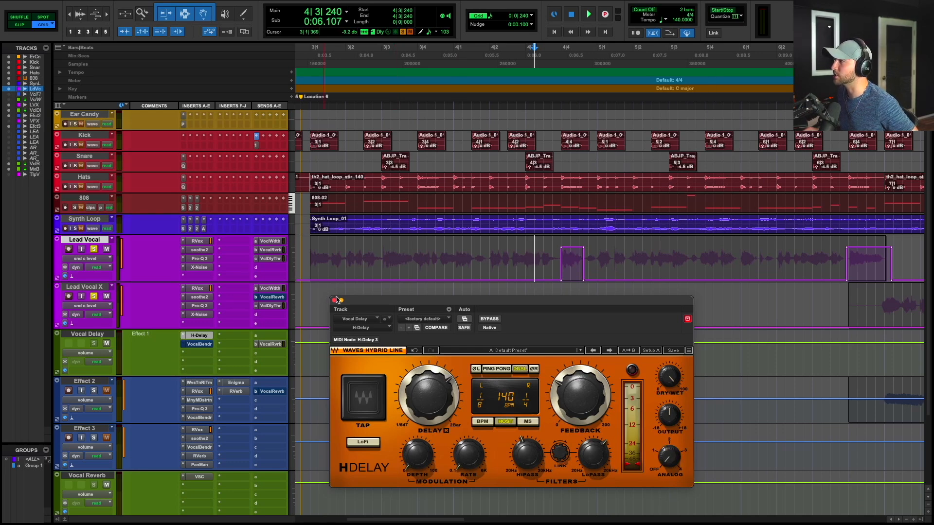
- Reactivate VocalBendr on the Vocal Delay track and open its plug-in window clear of the vocal clips
super+click(198, 346)
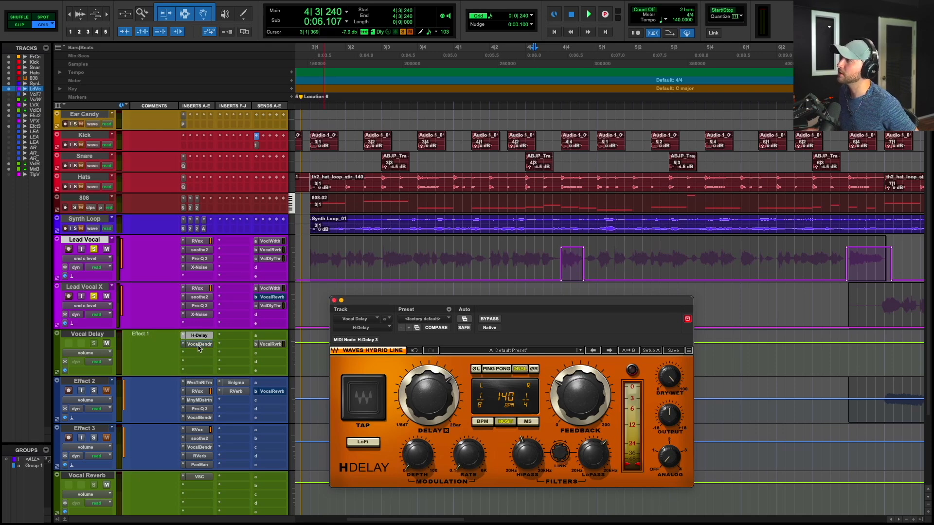
click(198, 344)
drag(440, 318, 459, 188)
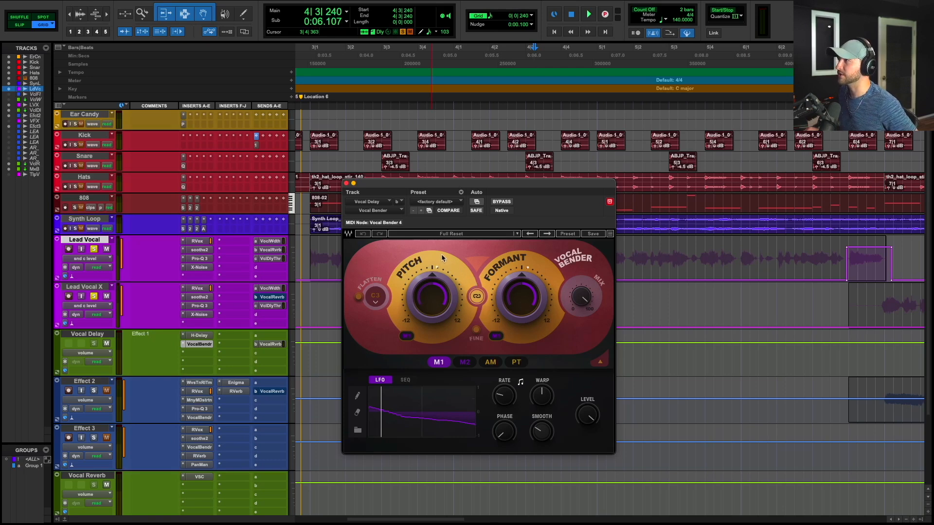
drag(496, 185, 354, 191)
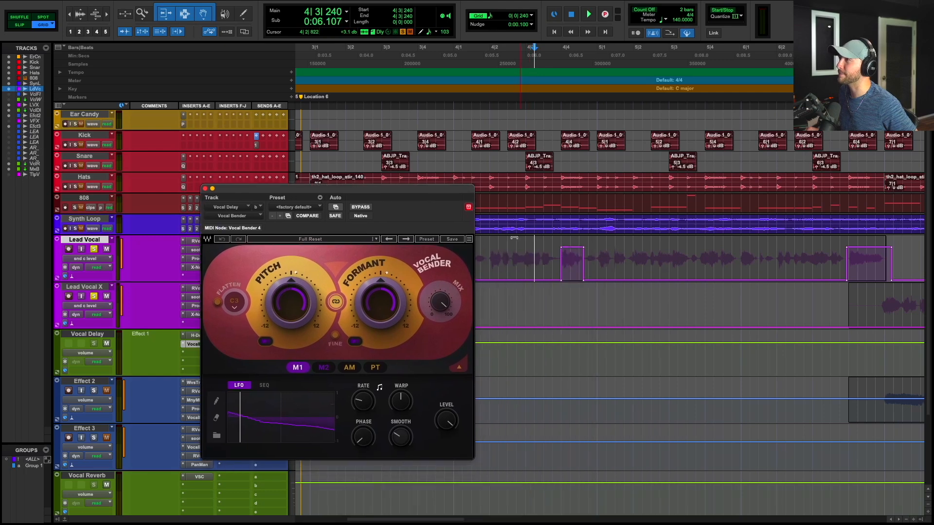
- Audition the pitch-bent delay throw on Lead Vocal X from 9|4|240
scroll(768, 294, right, 10)
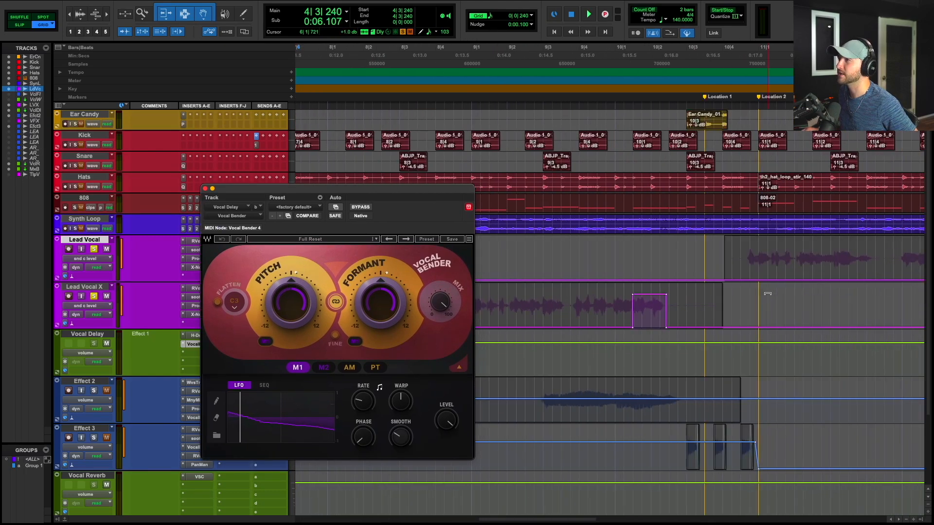
click(587, 302)
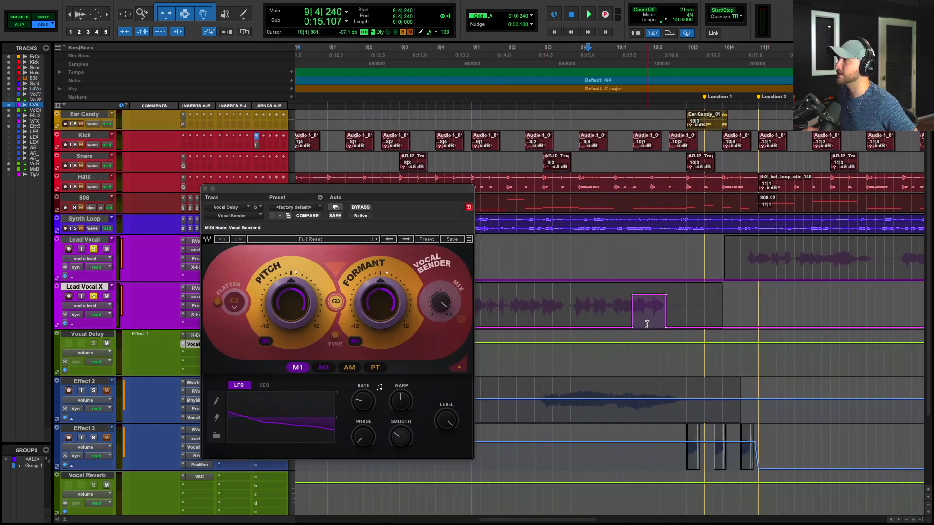
key(space)
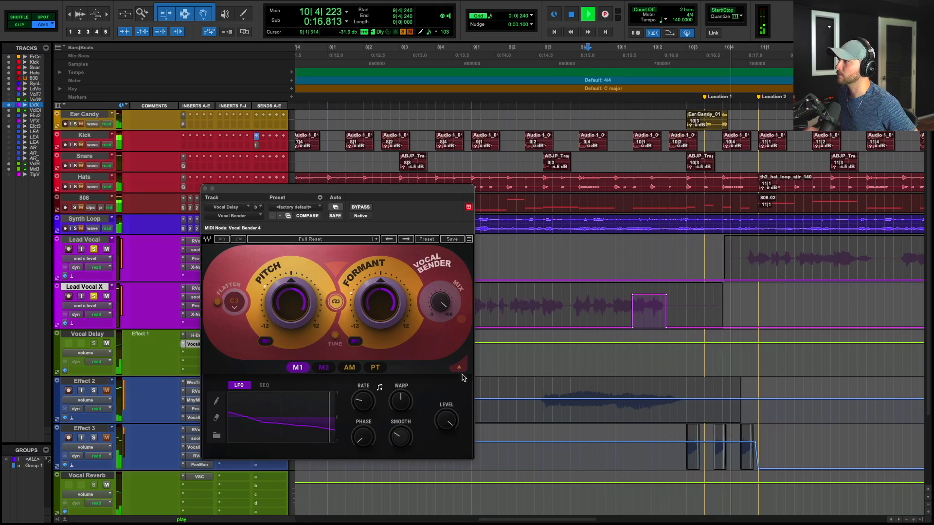
key(space)
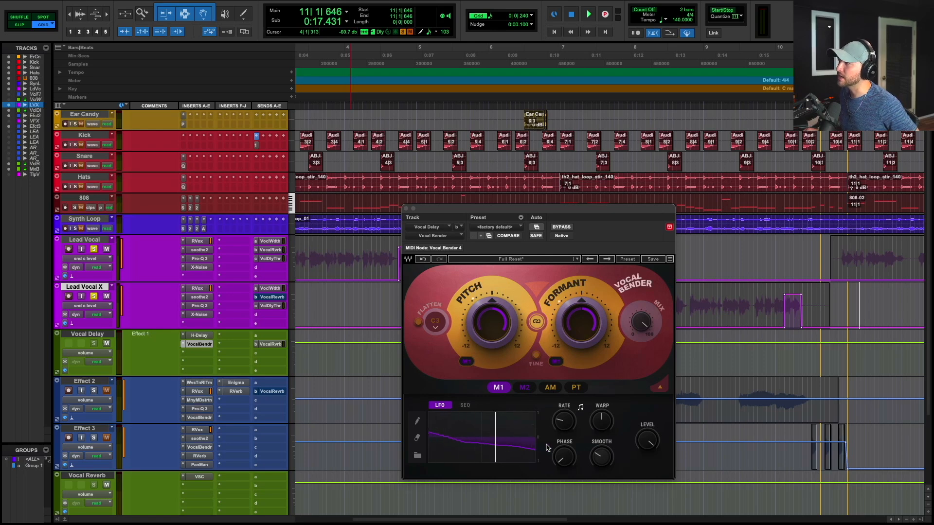
- Check Vocal Bender's M1 modulation amounts for Pitch and Formant, and enlarge the plug-in window to 150%
click(465, 365)
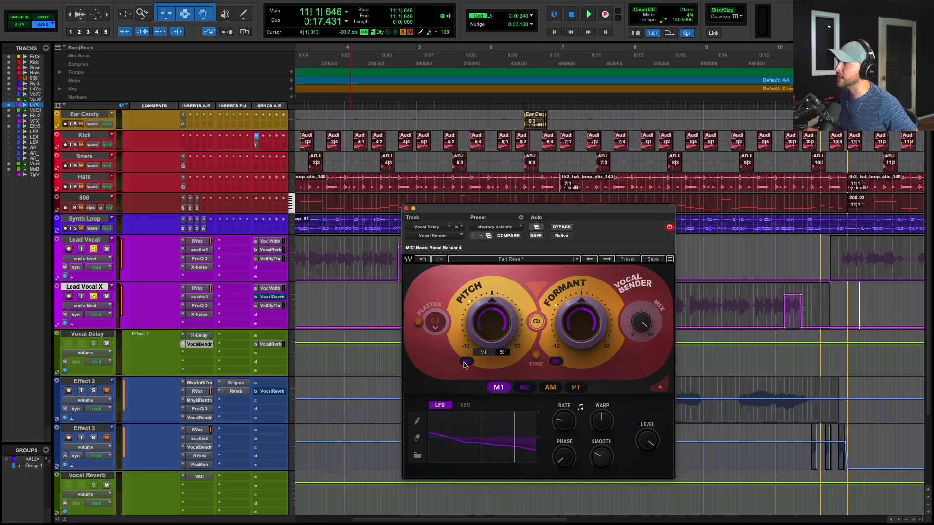
mouse_move(559, 365)
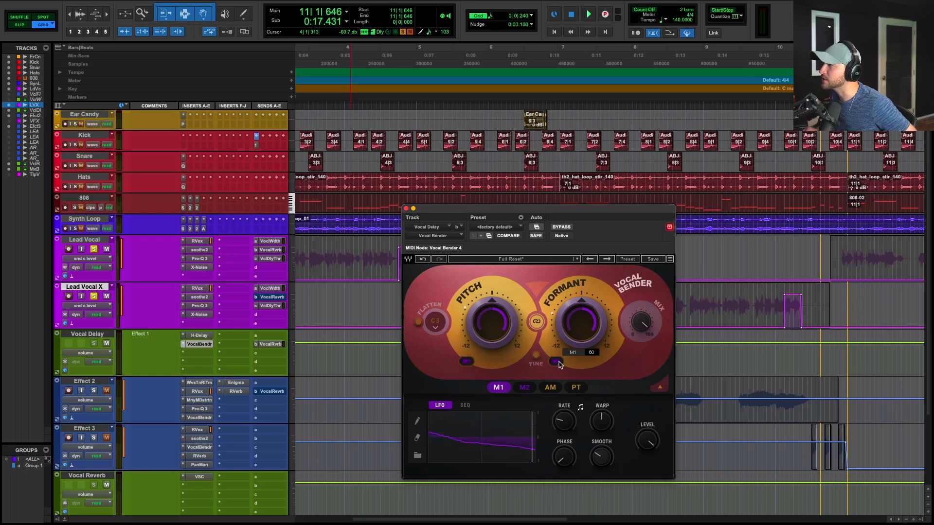
click(670, 259)
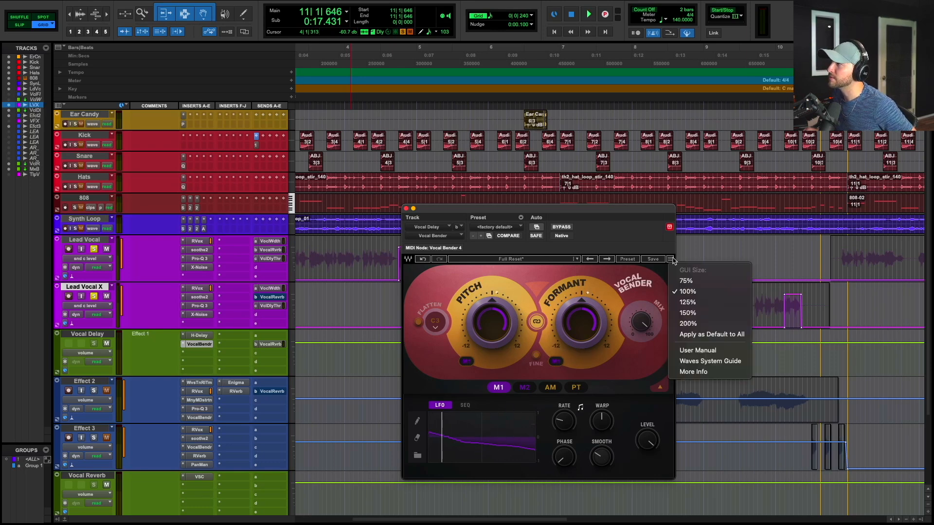
click(695, 303)
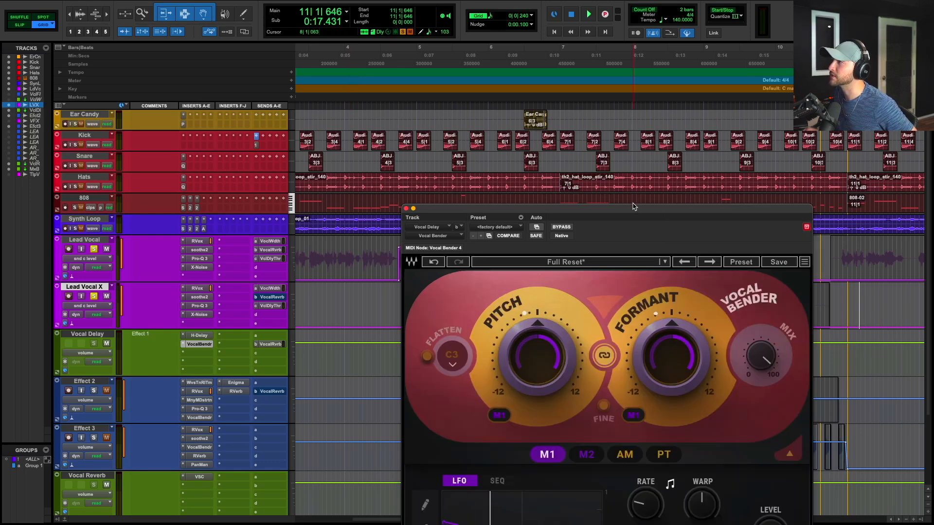
drag(633, 211, 528, 96)
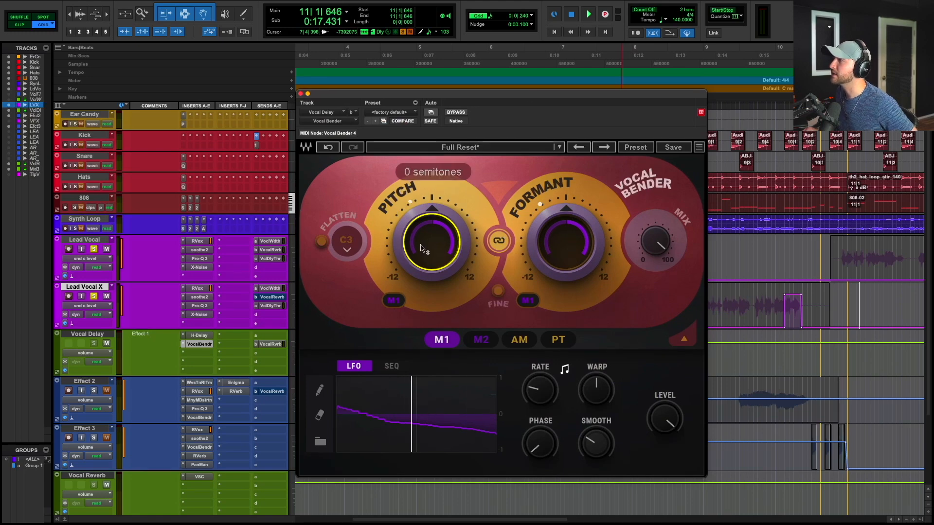
mouse_move(398, 301)
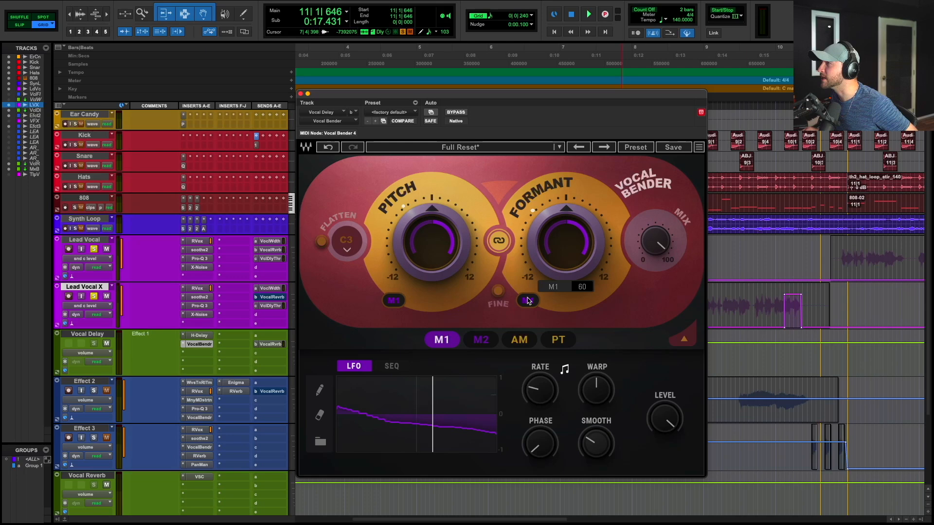
- Insert a second Vocal Bender (stereo) below the existing one on Vocal Delay and bypass the original
click(196, 357)
text(vocal)
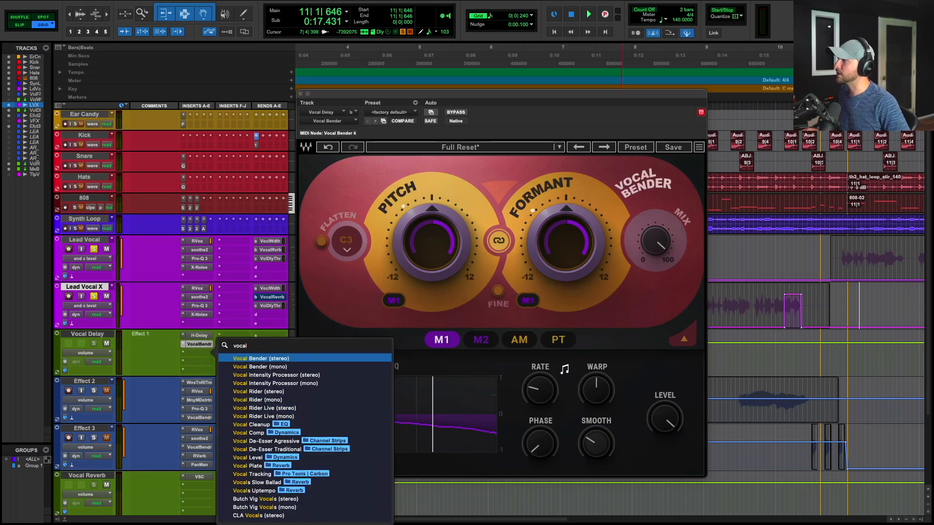
key(Return)
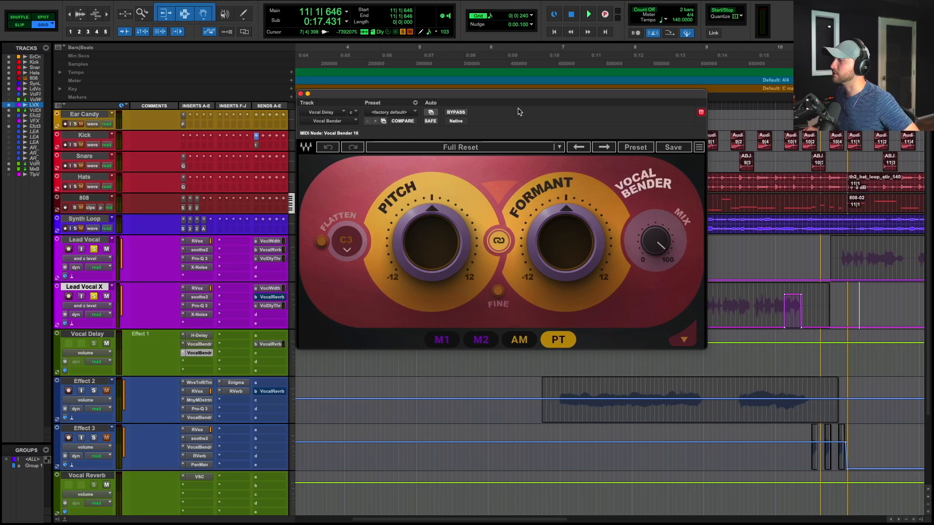
drag(535, 96, 532, 165)
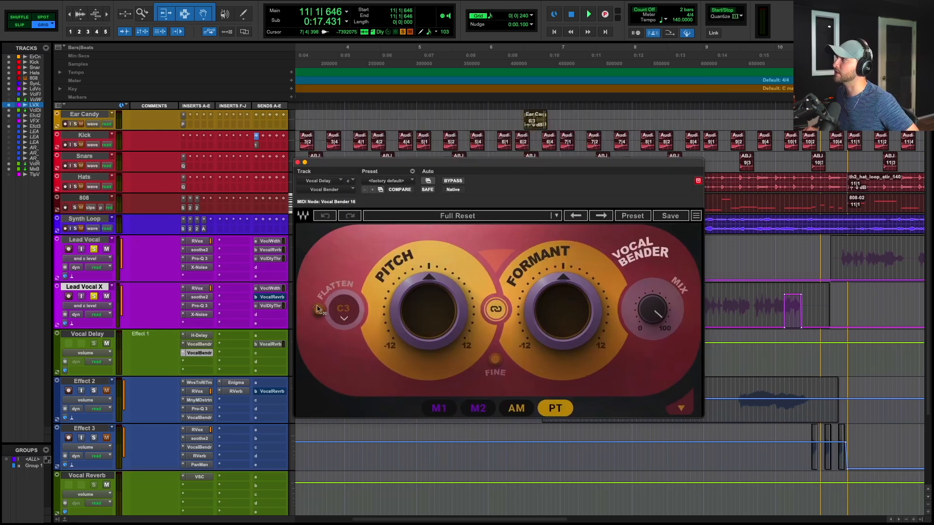
super+click(212, 345)
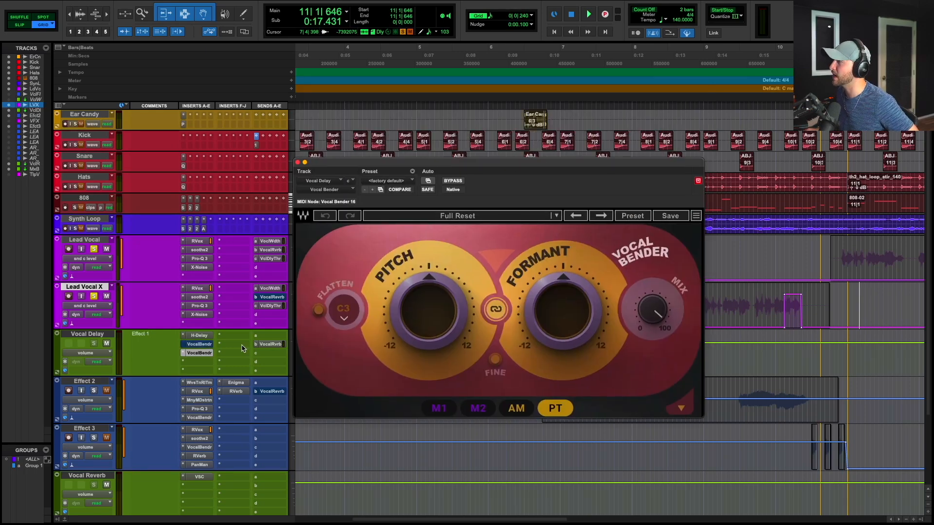
- Show the new Vocal Bender's M1 modulator and draw a gently descending curve across its LFO
click(439, 408)
drag(537, 168, 529, 86)
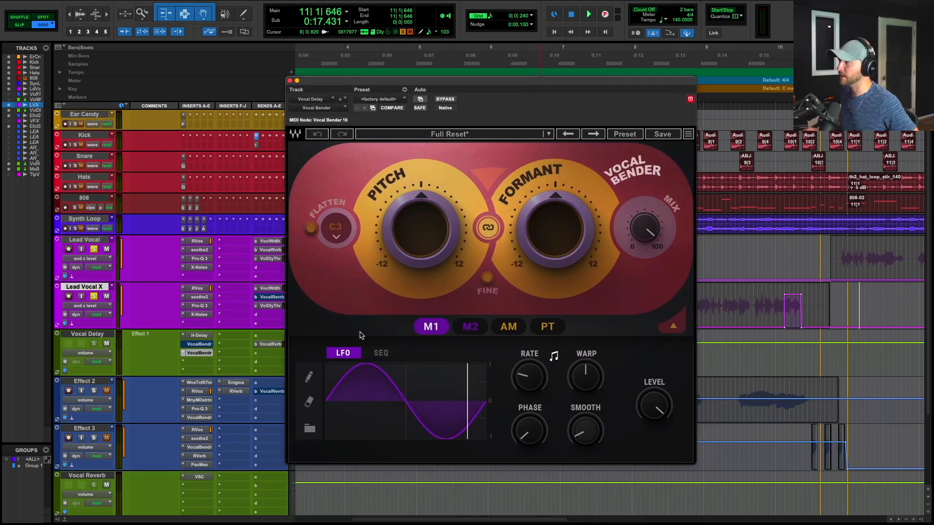
click(311, 377)
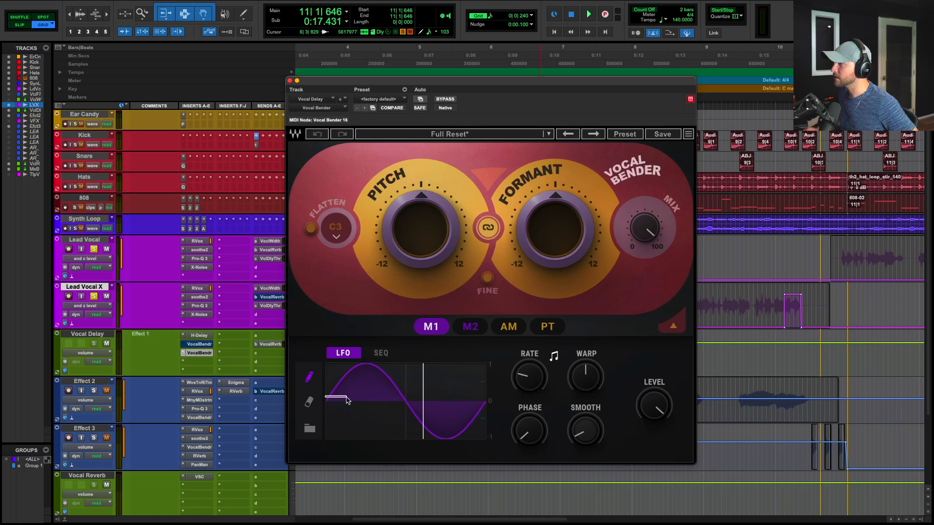
drag(348, 400, 489, 410)
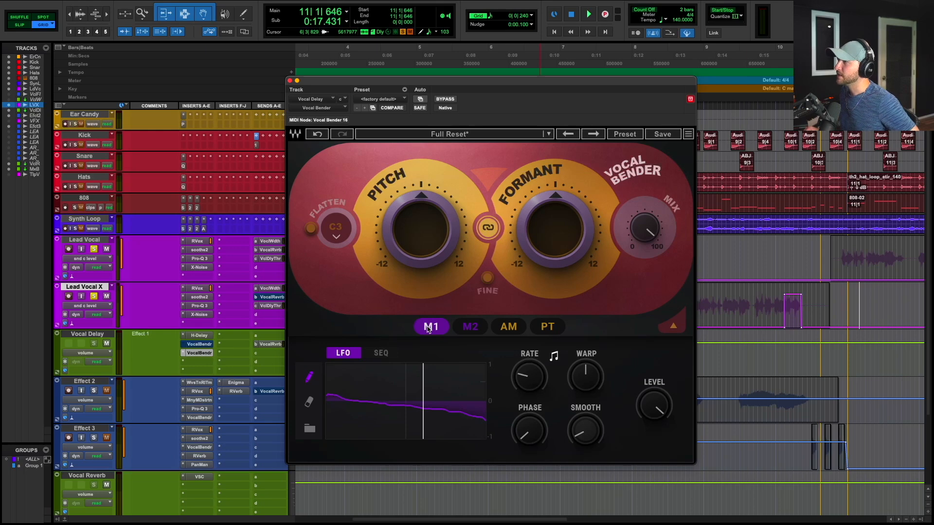
- Assign M1 to Pitch and Formant, setting the Pitch modulation amount to about 51 and raising the Formant amount
drag(431, 327, 383, 292)
drag(439, 333, 526, 295)
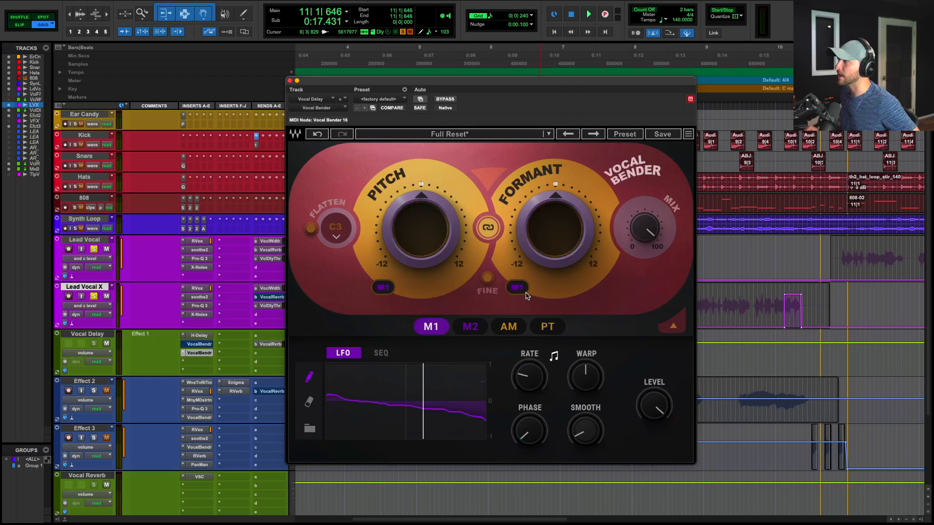
mouse_move(383, 291)
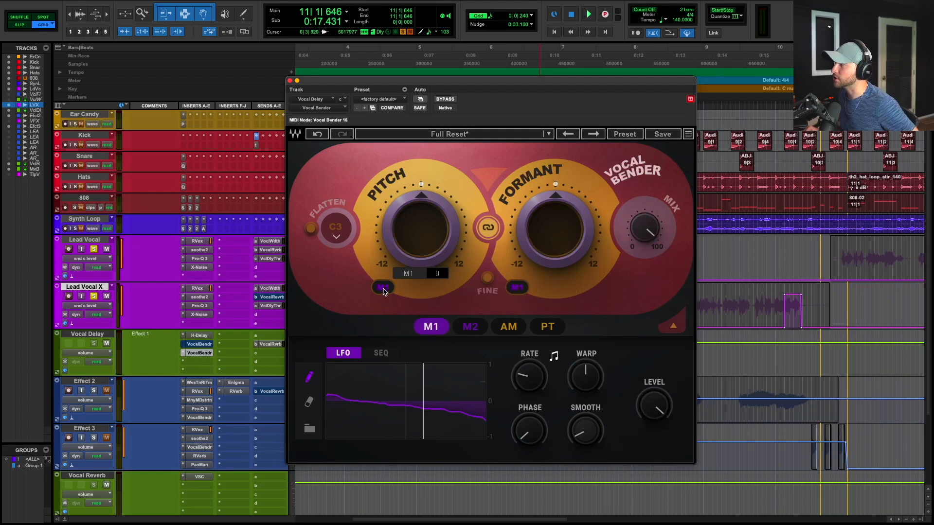
drag(379, 267, 373, 223)
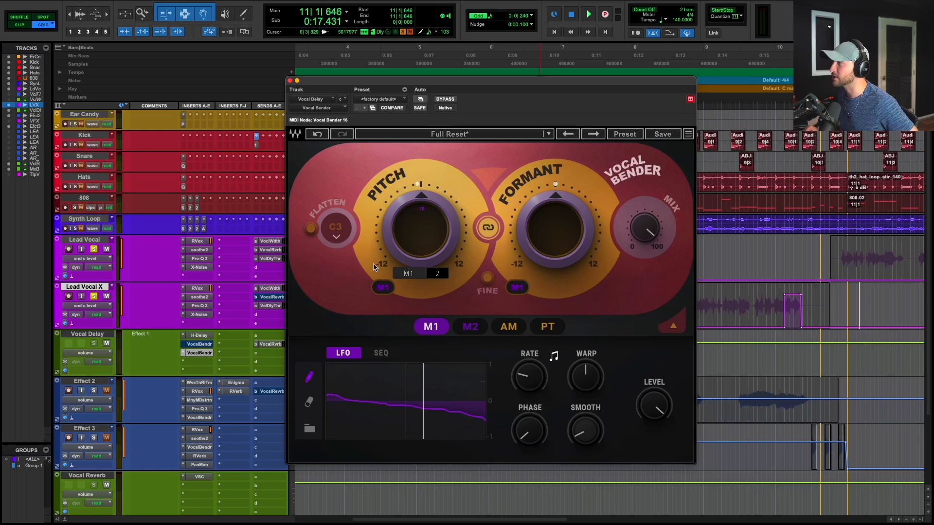
drag(374, 270, 380, 239)
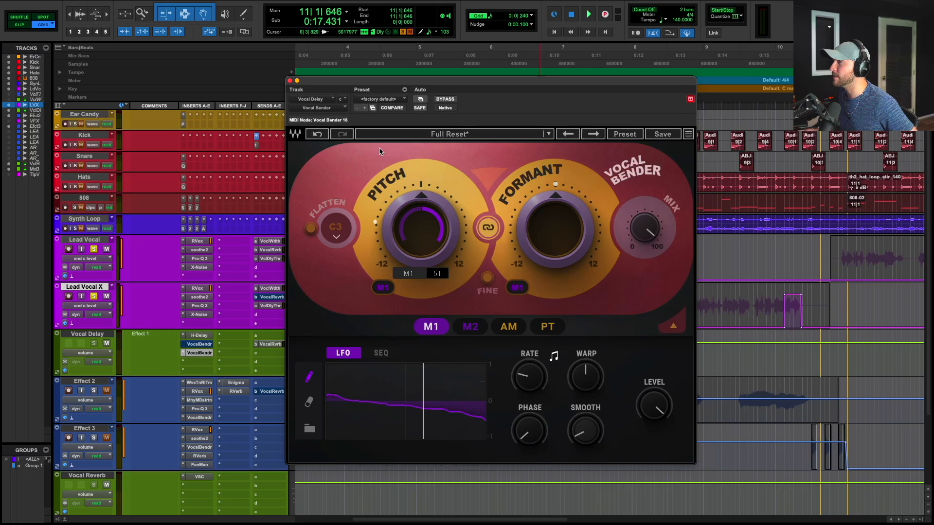
drag(523, 285, 508, 185)
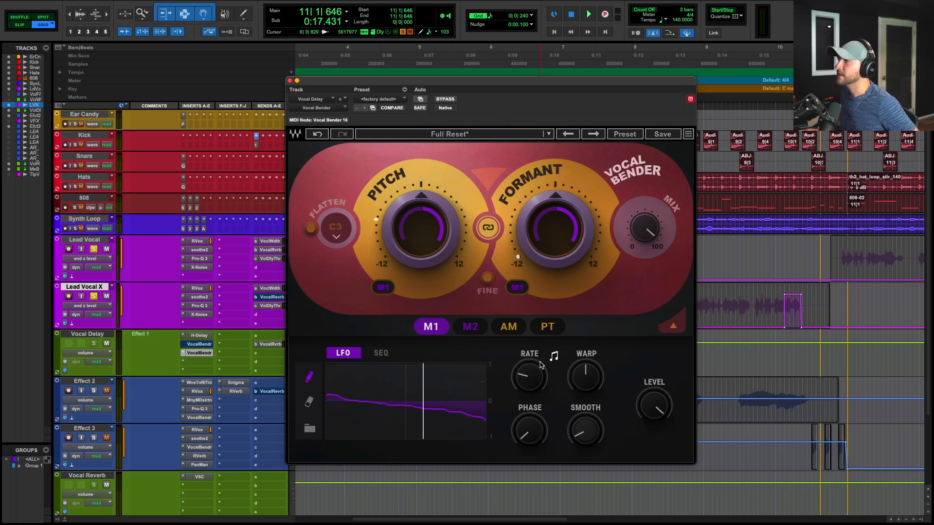
- Play the Lead Vocal X delay throw from bar 9, beat 4 to audition the new Vocal Bender's modulation
click(758, 300)
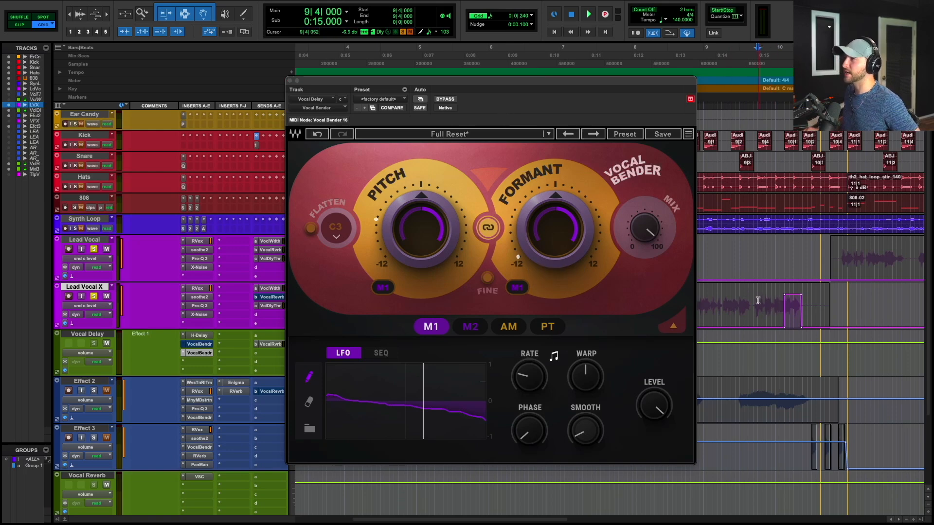
key(space)
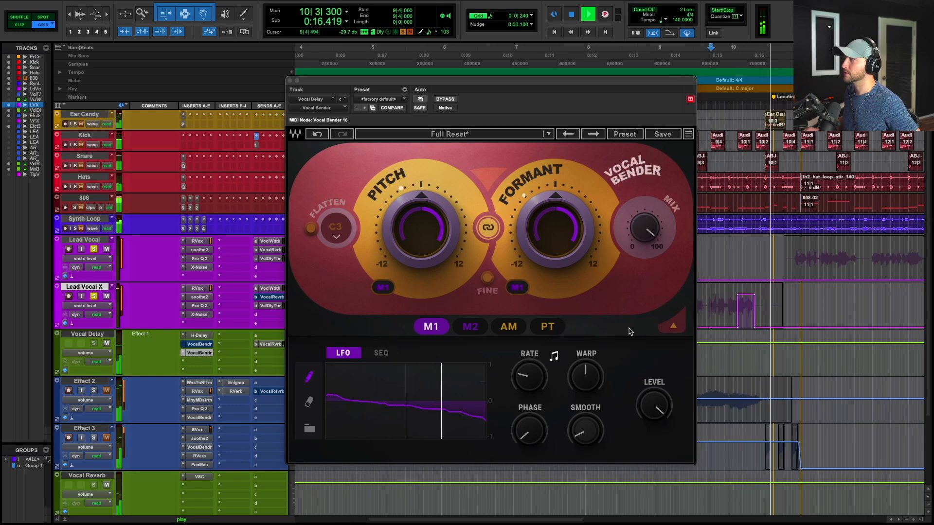
key(space)
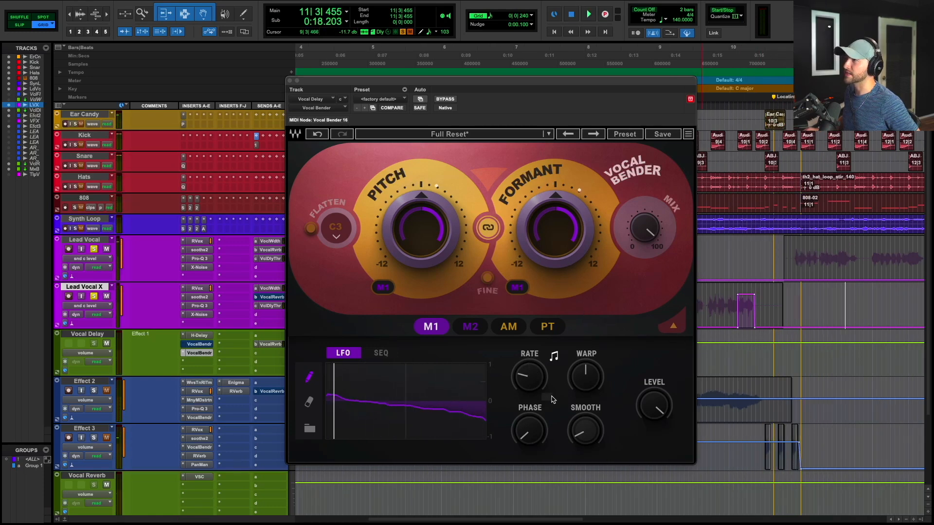
- Set the new Vocal Bender's M1 LFO rate to 1B while replaying the Lead Vocal X throw from bar 9
drag(524, 381, 523, 383)
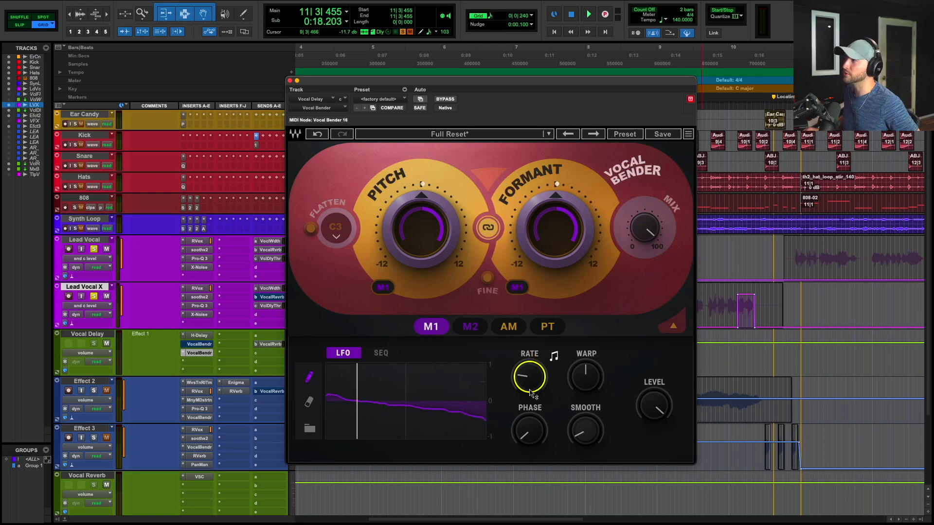
click(725, 302)
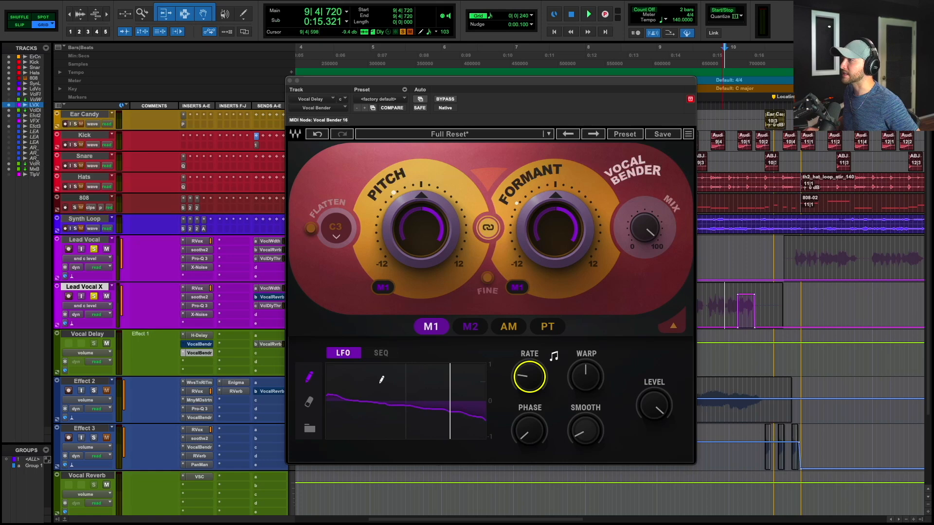
key(space)
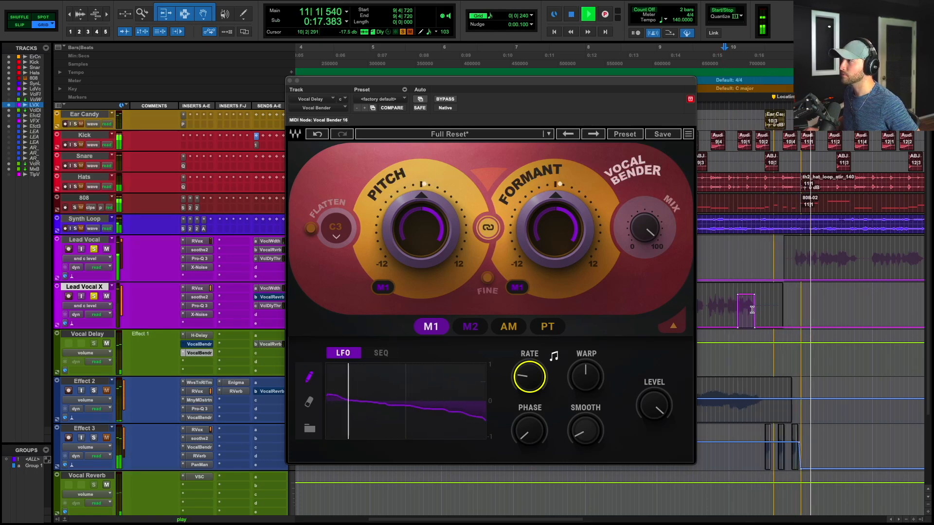
key(space)
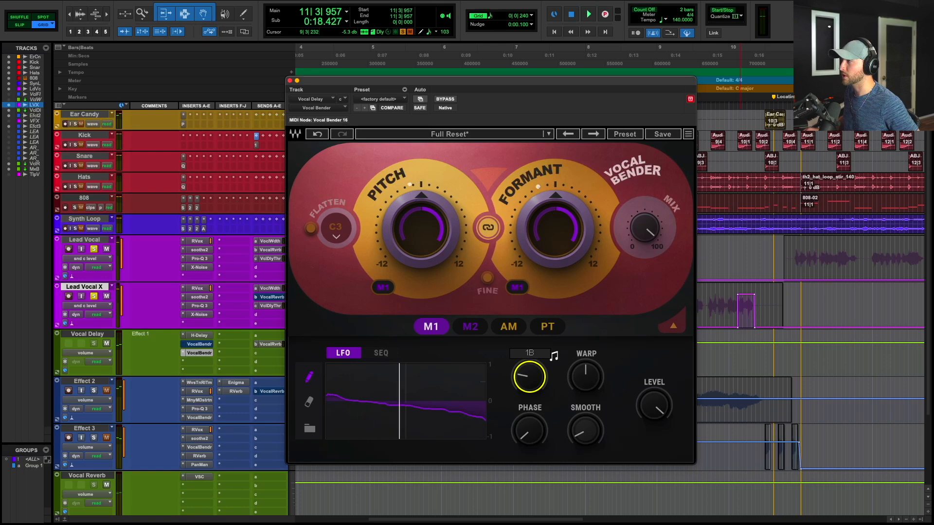
click(705, 305)
key(space)
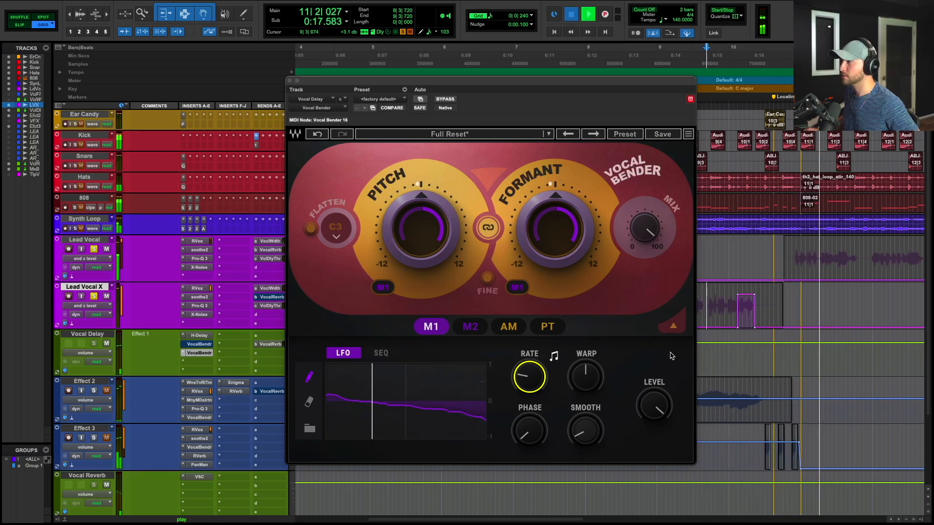
key(space)
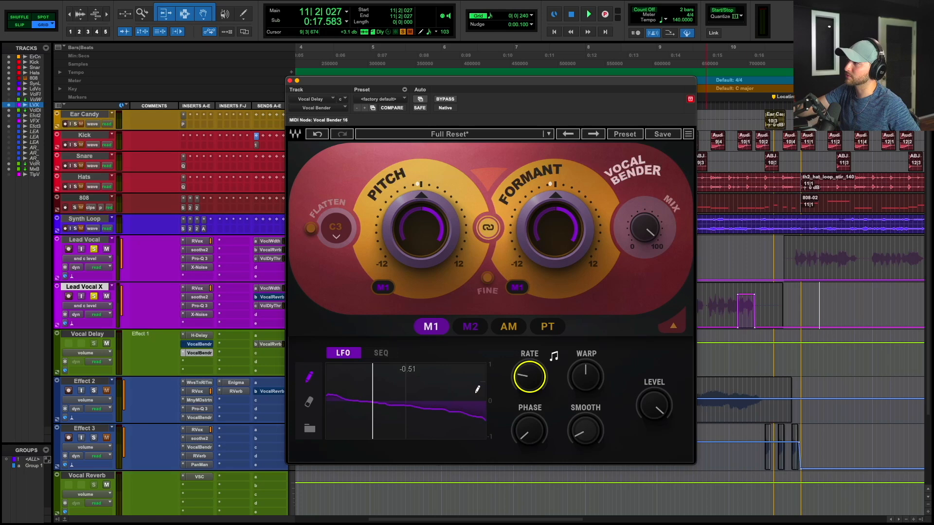
- Bypass the new Vocal Bender on Vocal Delay and re-enable the original one above it
click(290, 81)
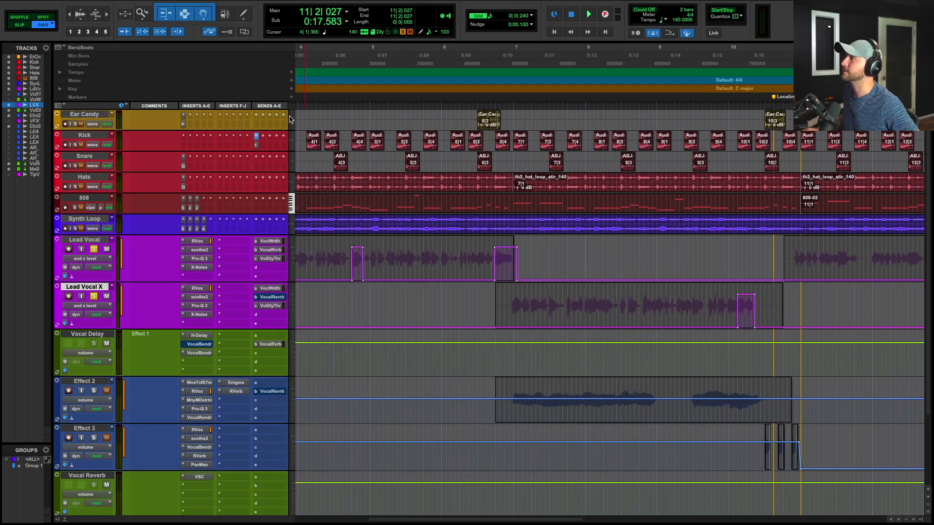
click(205, 353)
click(200, 344)
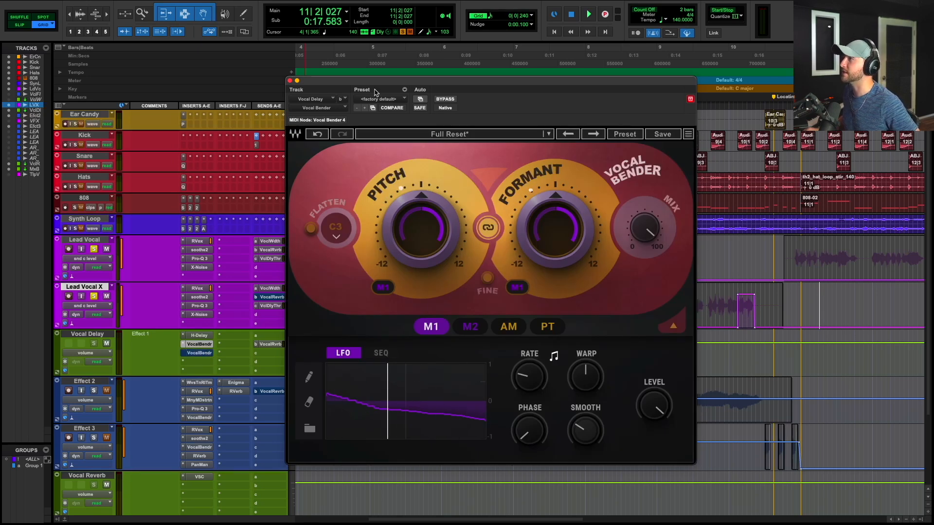
click(290, 81)
- Play the first Lead Vocal throw from bar 4, beat 2 to hear the original Vocal Bender
click(332, 300)
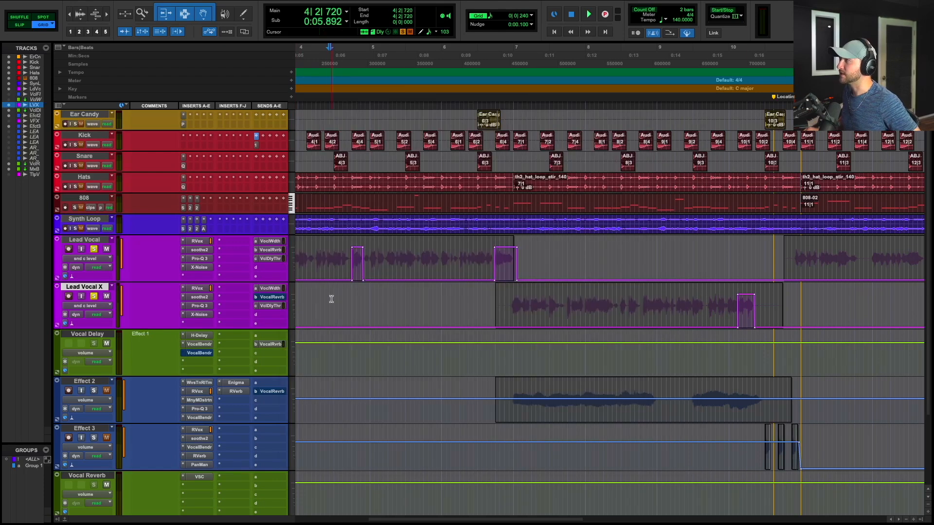
key(space)
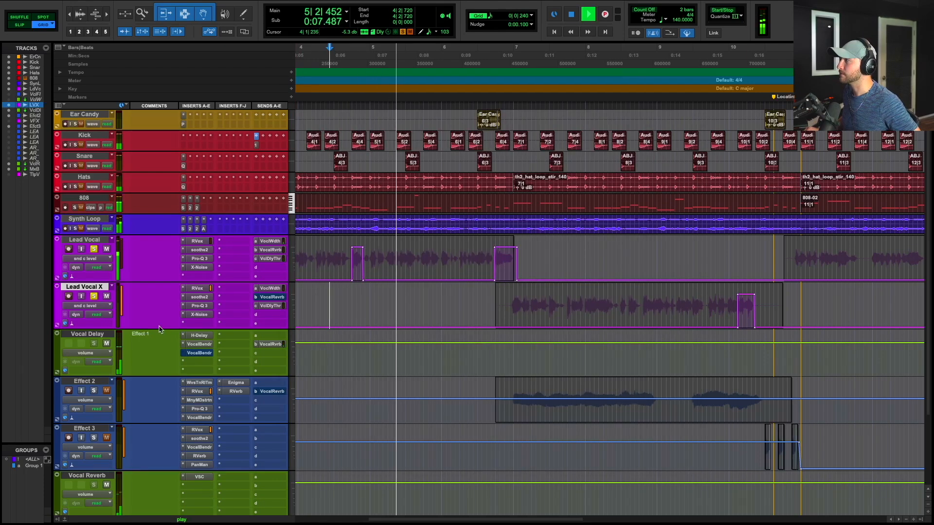
key(space)
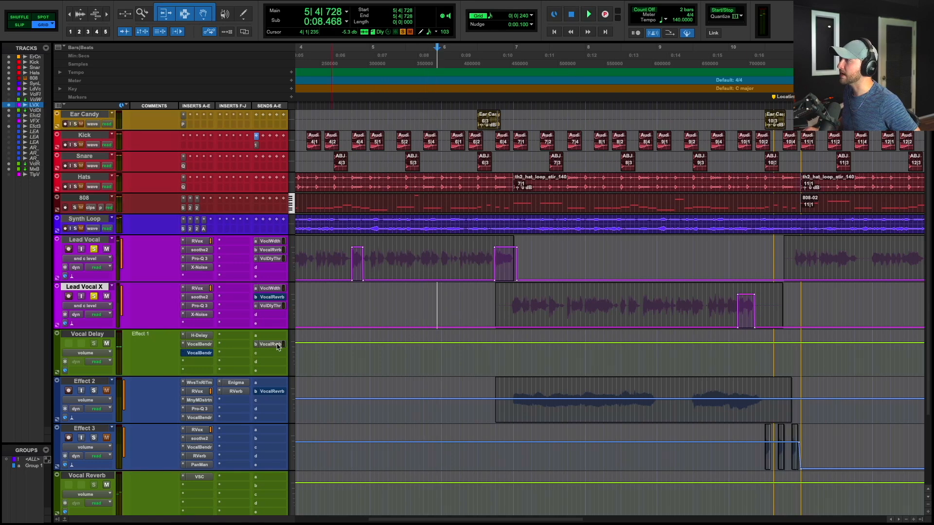
- Check the Vocal Delay track's send to Vocal Reverb and the VerbSuite Classics settings on that reverb track
click(96, 335)
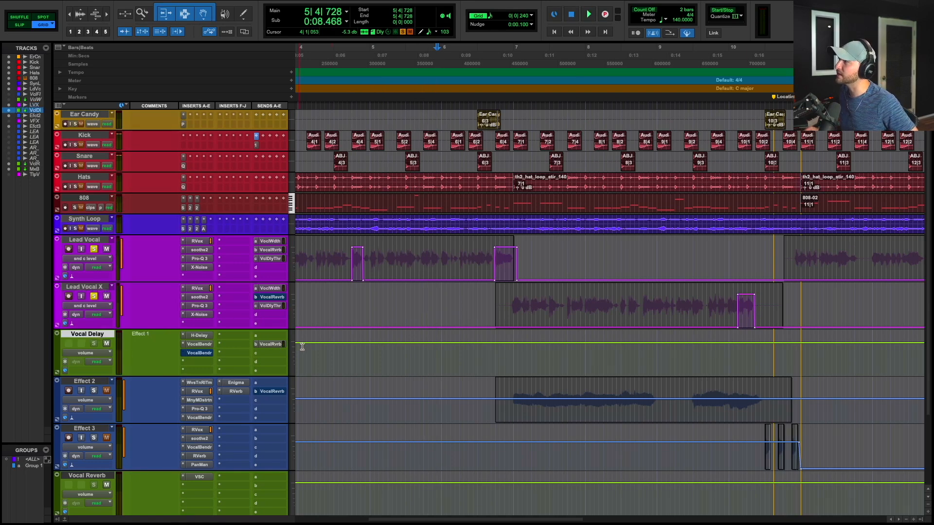
click(270, 345)
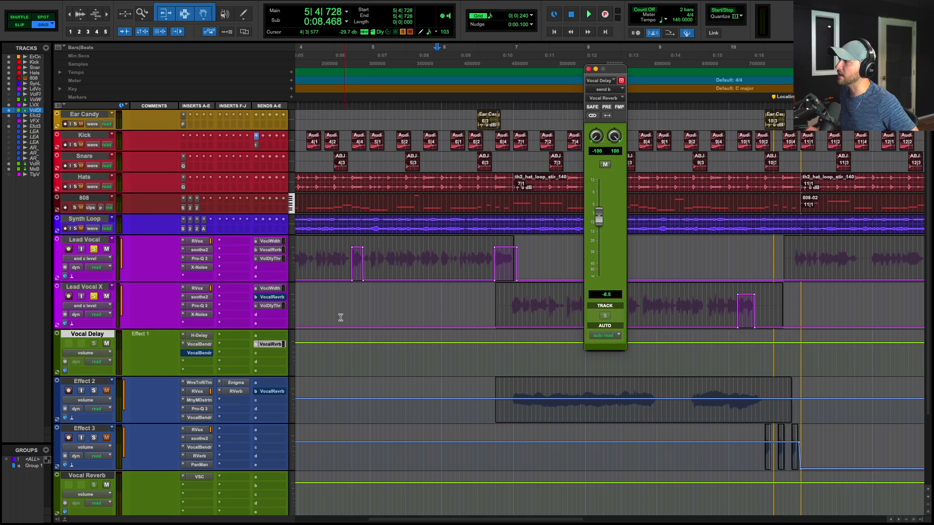
scroll(222, 439, down, 2)
click(95, 434)
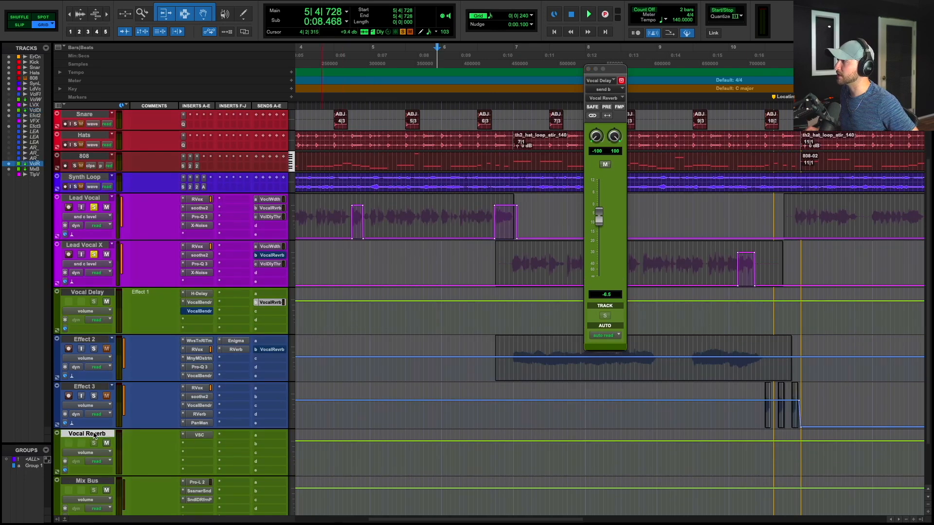
click(207, 437)
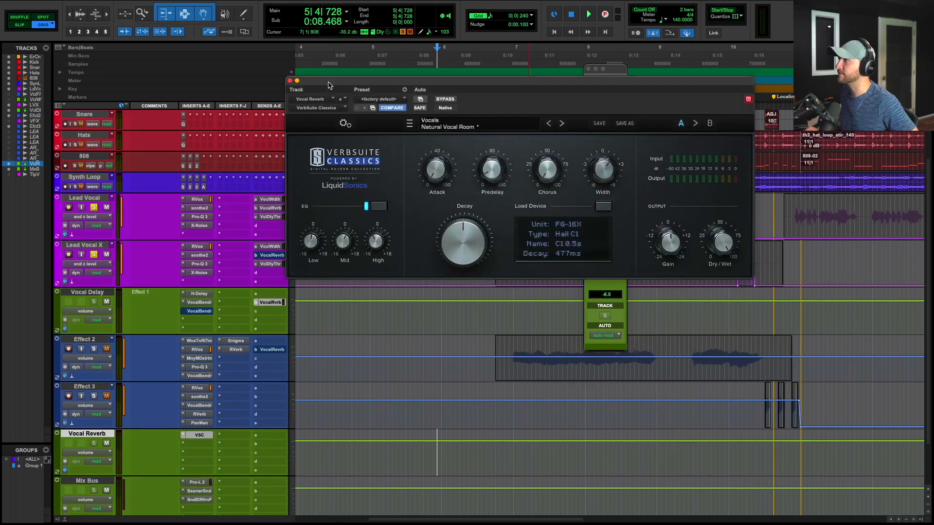
click(290, 82)
click(97, 293)
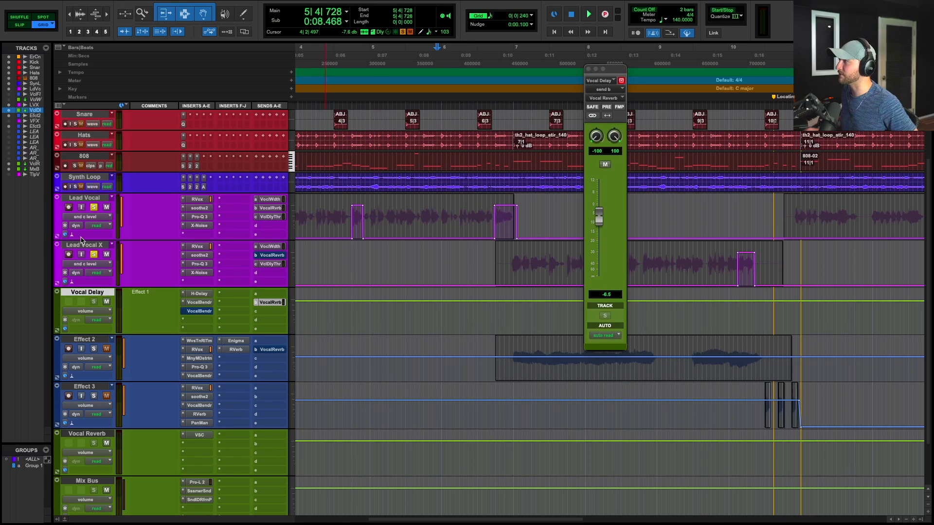
- Unmute Effect 2, close the send window, and audition the track from bar 6, beat 4 in the mix and soloed
click(94, 349)
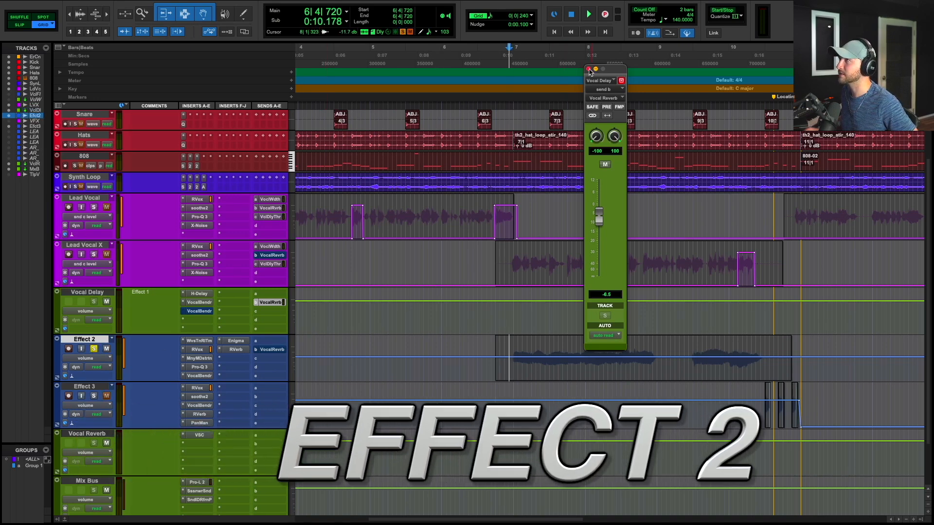
click(589, 70)
click(495, 359)
key(space)
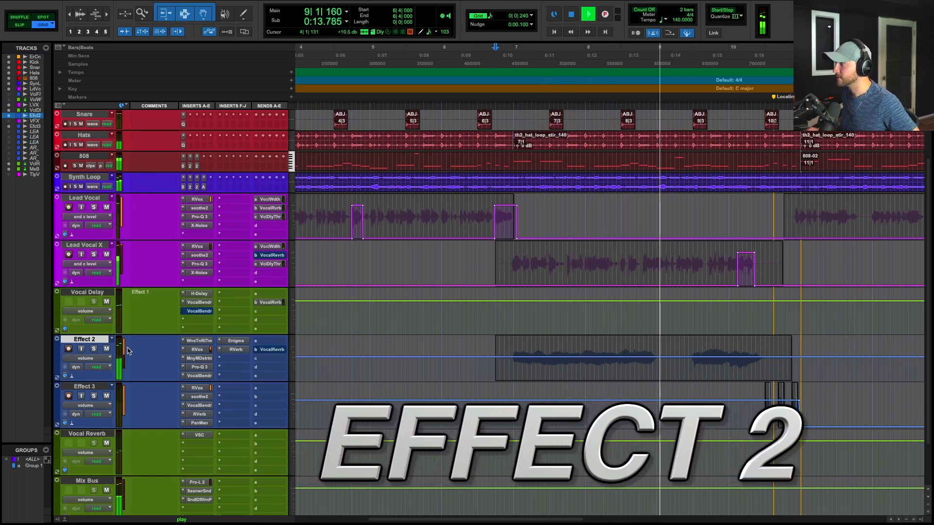
click(93, 350)
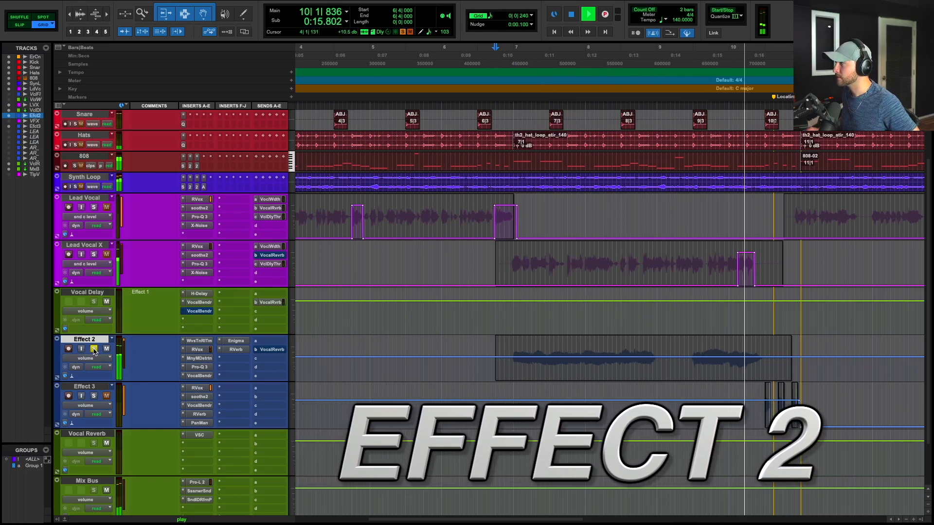
key(space)
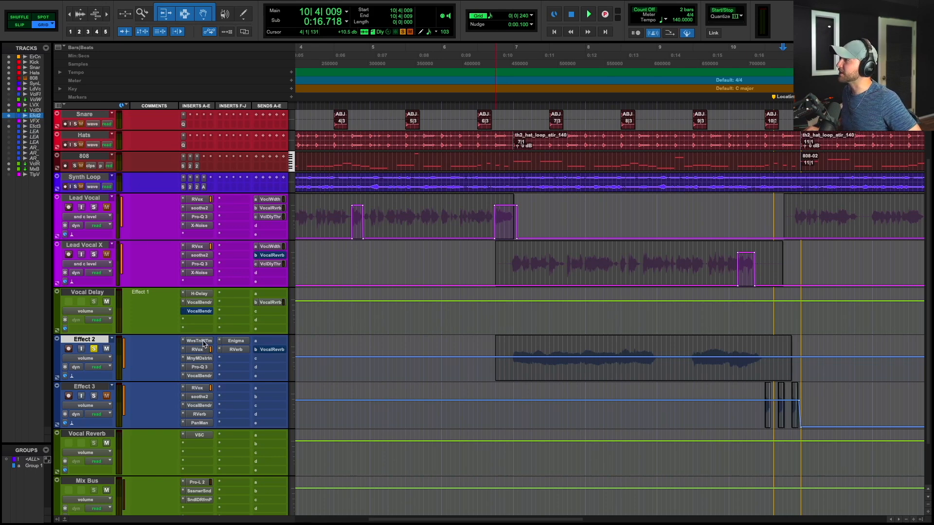
- Show Effect 2 in waveform view, bypass all its inserts, and play the dry vocal fill from bar 6, beat 4
click(99, 360)
click(86, 325)
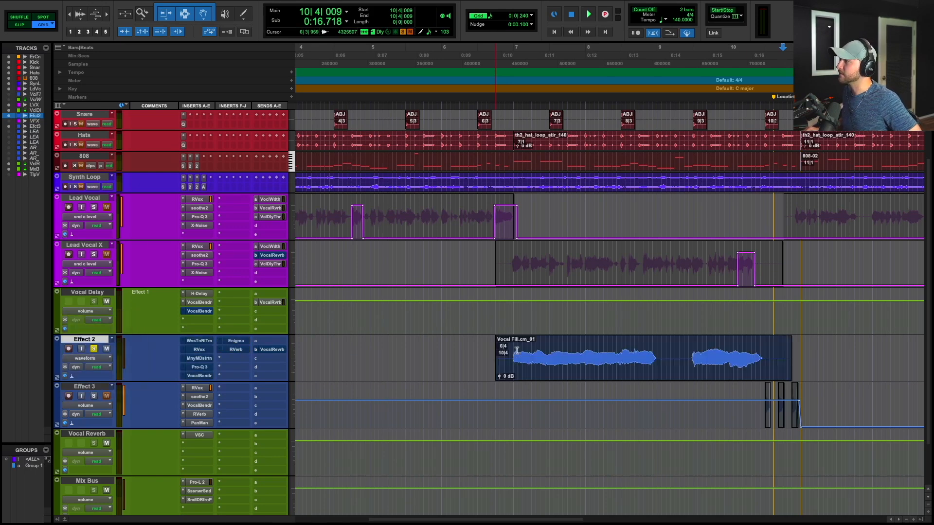
click(512, 355)
key(space)
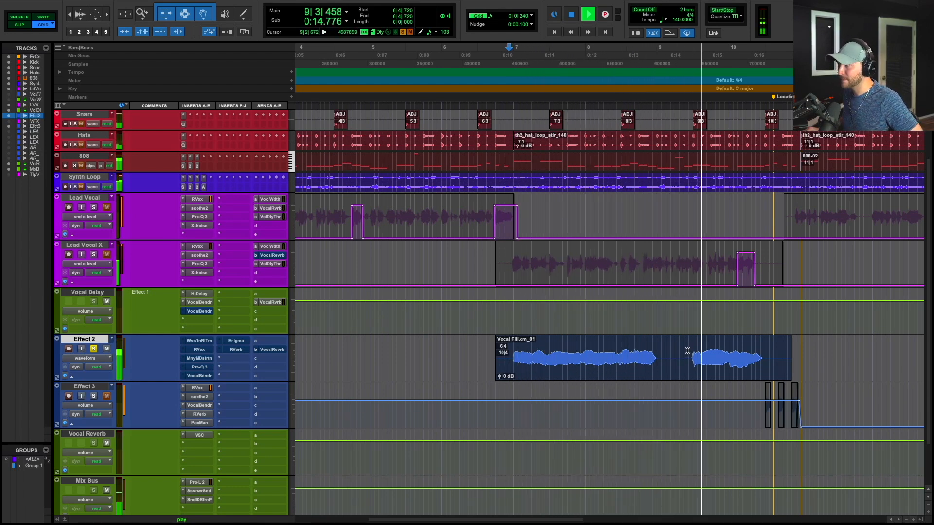
key(space)
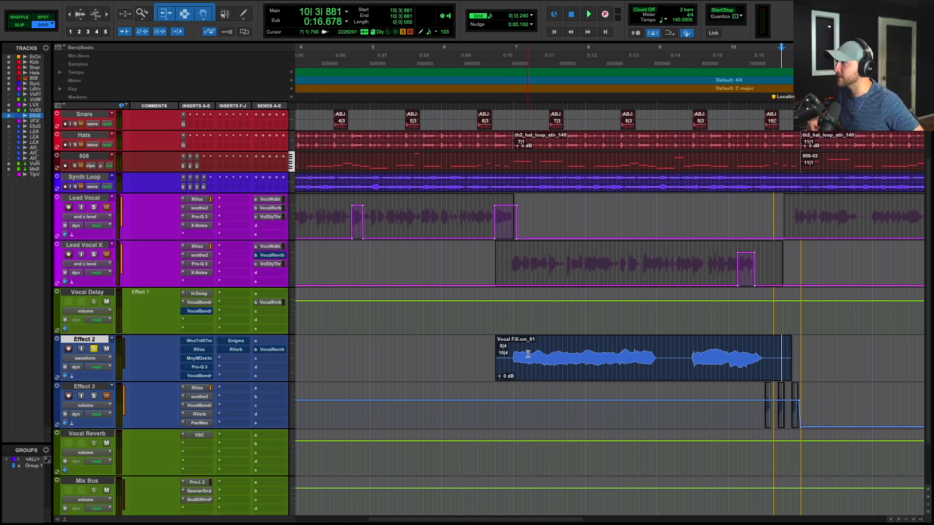
- Select the vocal fill phrase on Effect 2, enable its Waves Tune Real-Time insert, and check the preset list
drag(509, 346, 767, 353)
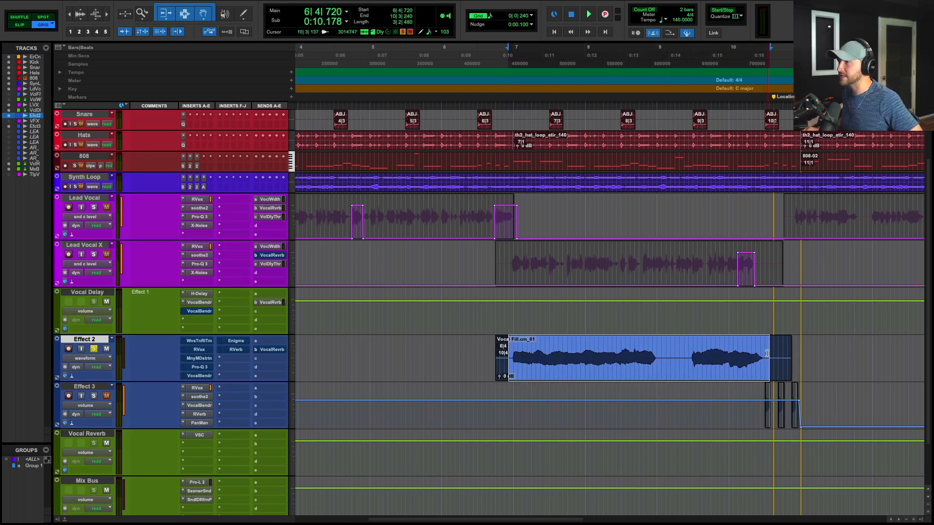
click(197, 342)
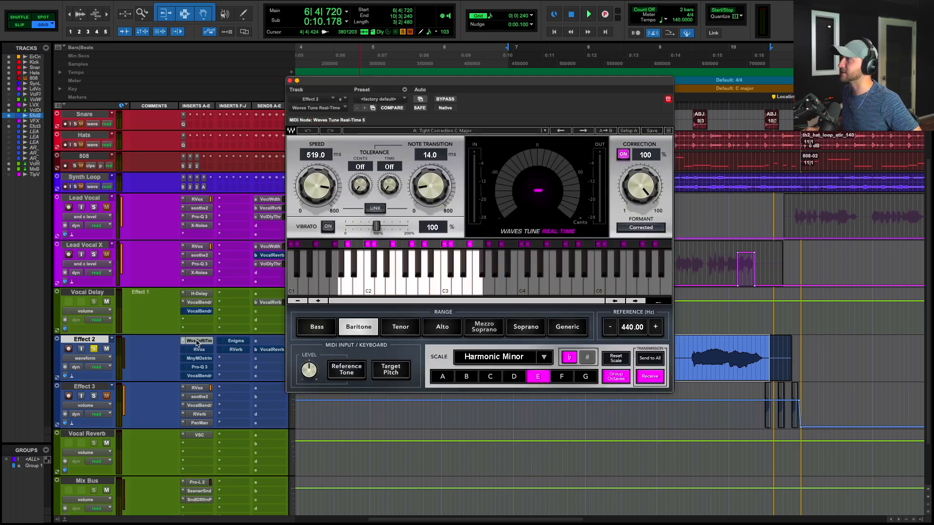
drag(471, 83, 500, 118)
click(494, 166)
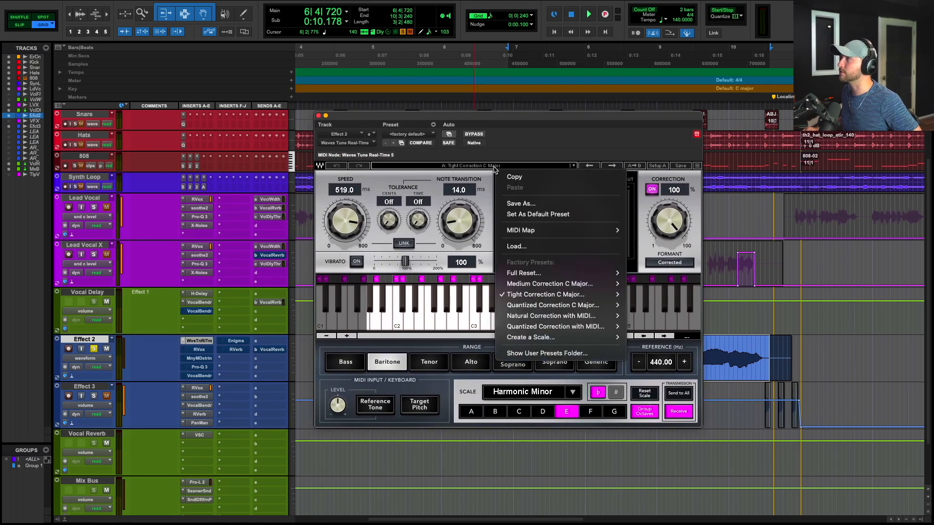
click(573, 145)
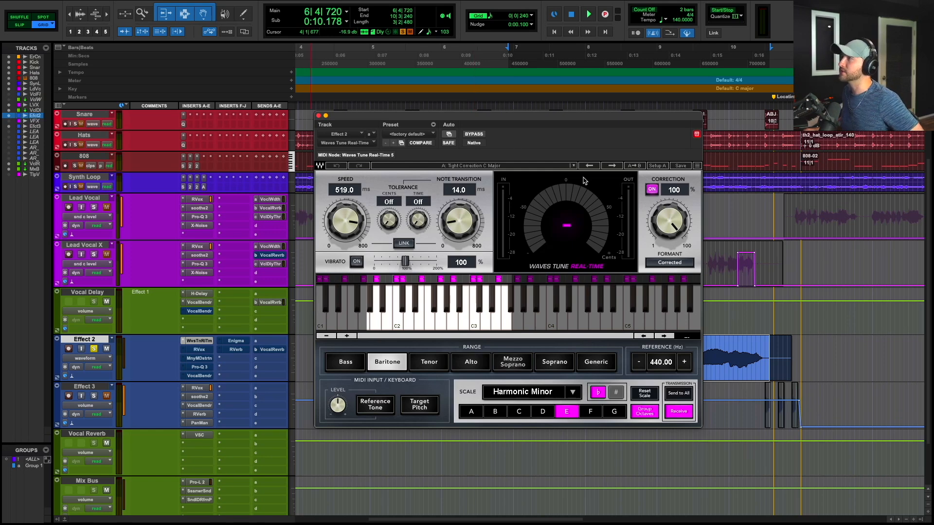
- Move the Waves Tune Real-Time window off the clip and play the selected vocal fill with the pitch correction
drag(587, 122, 417, 80)
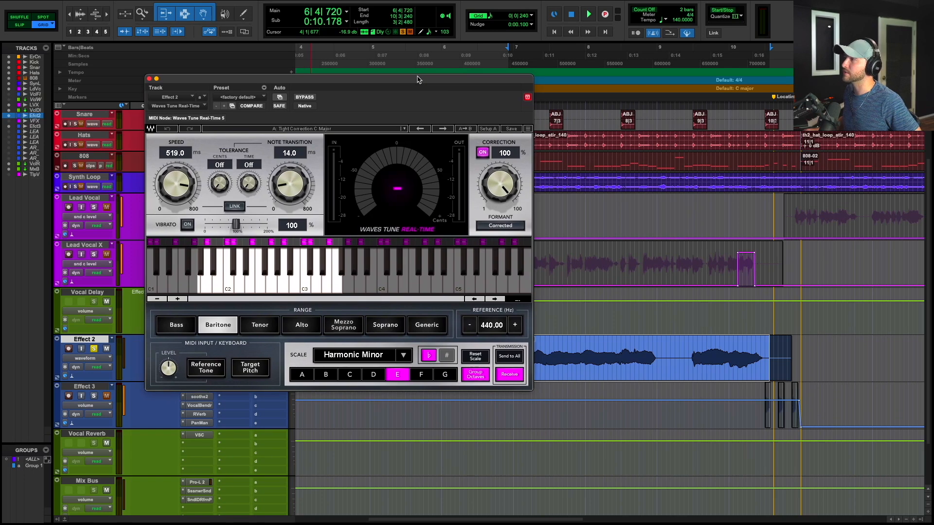
key(space)
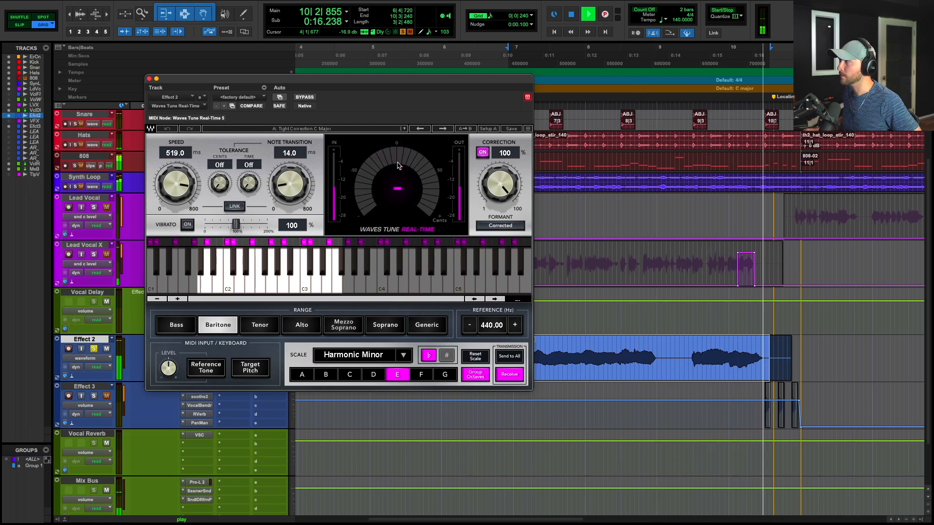
key(space)
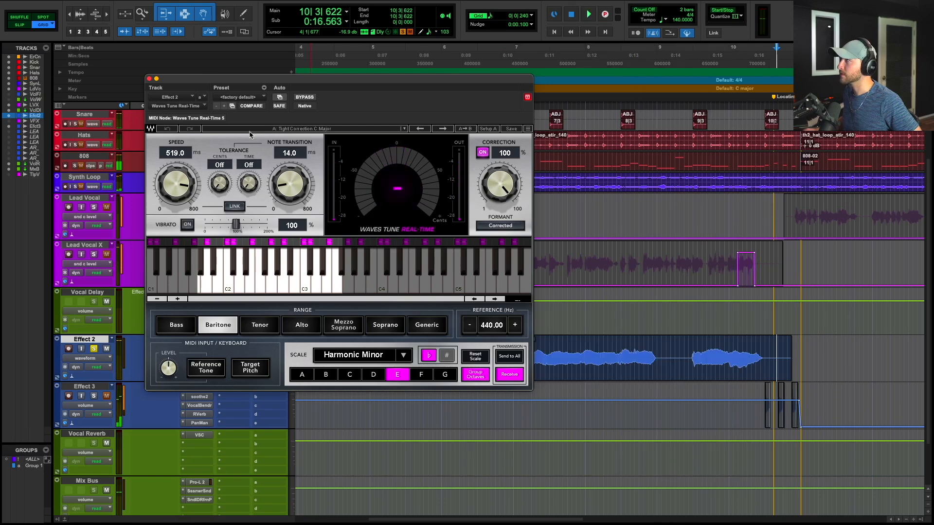
- Replace the pitch correction window with Effect 2's RVox, enable the insert, and play the vocal fill from bar 6, beat 4
click(150, 79)
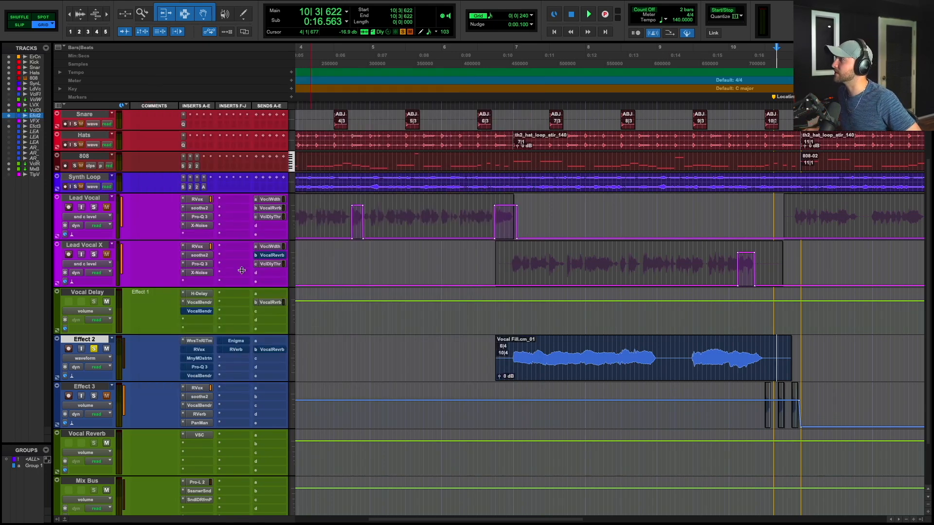
click(198, 350)
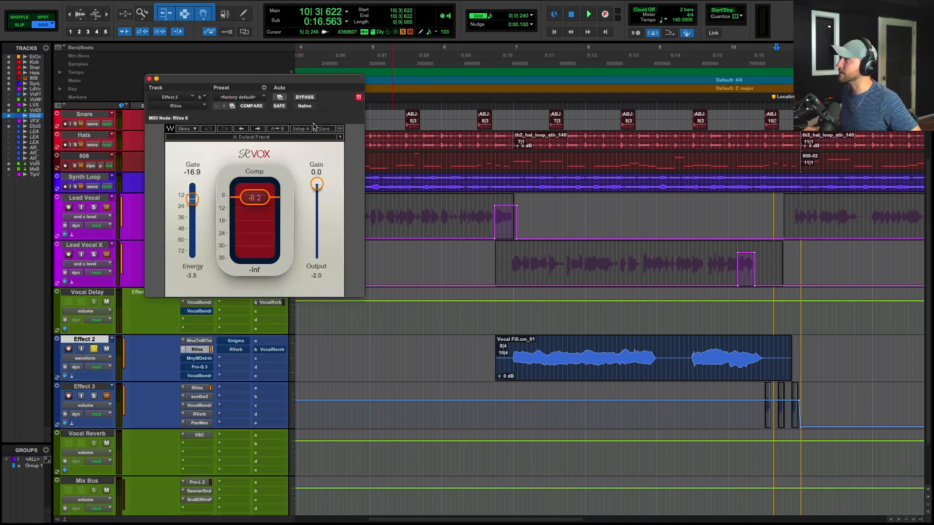
drag(325, 83, 428, 141)
click(505, 316)
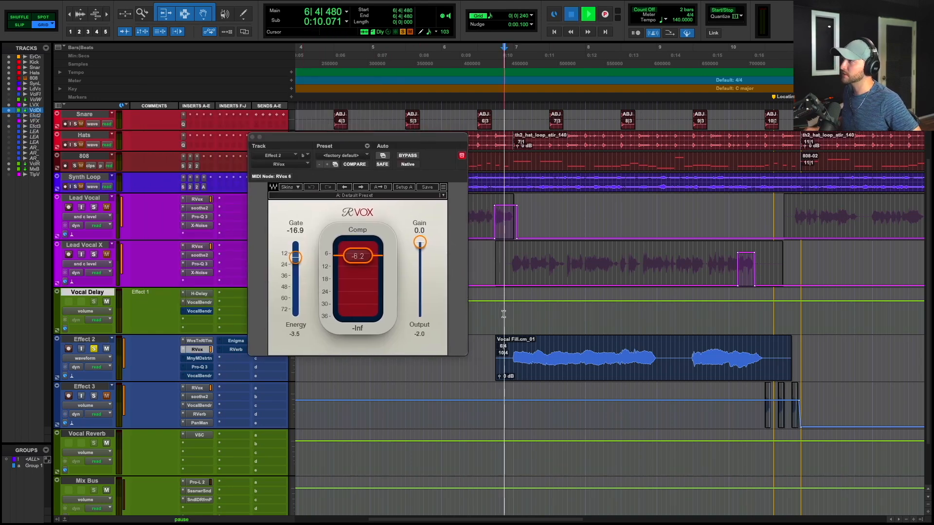
key(space)
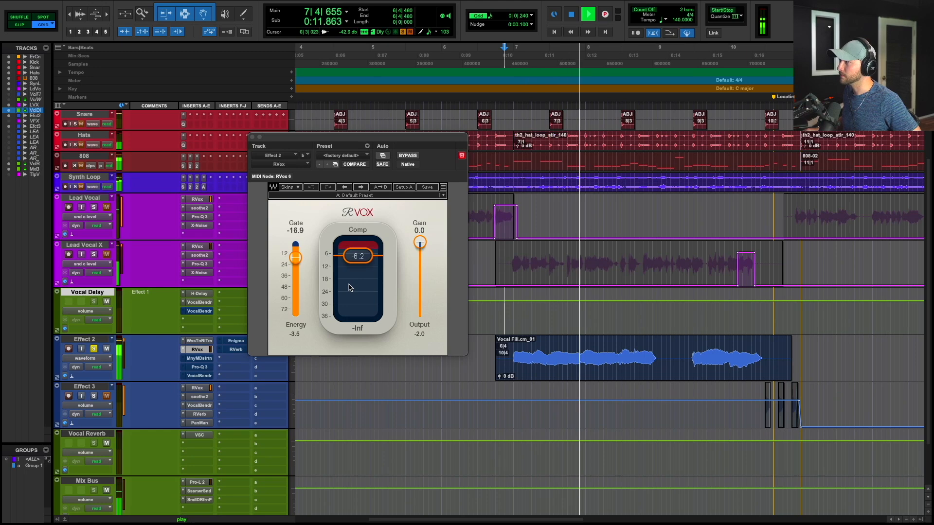
key(space)
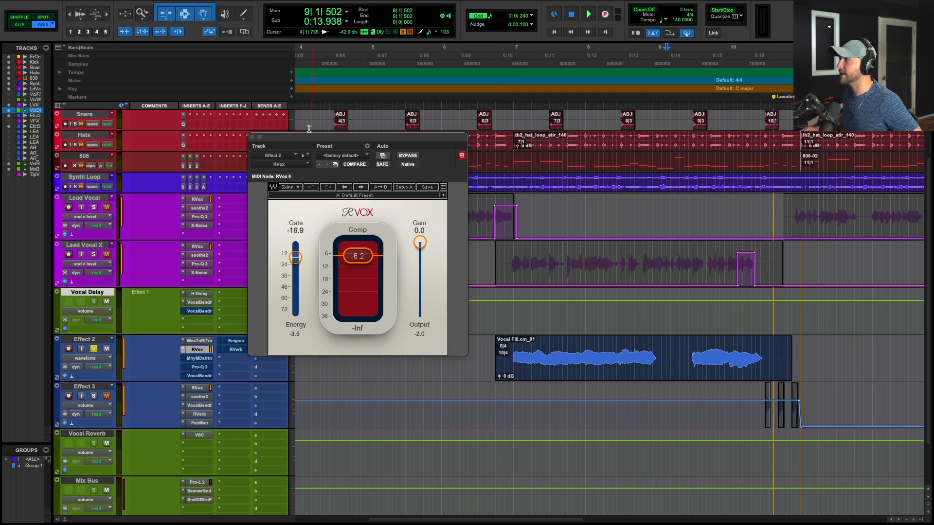
click(252, 137)
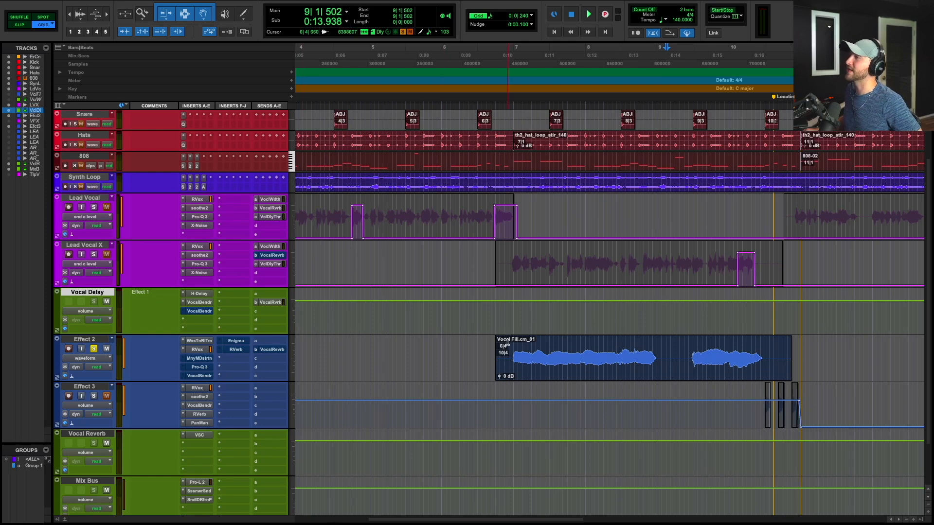
- Enable Effect 2's MannyM Distortion insert, play the selected Vocal Fill clip through it, and check the preset list
click(199, 358)
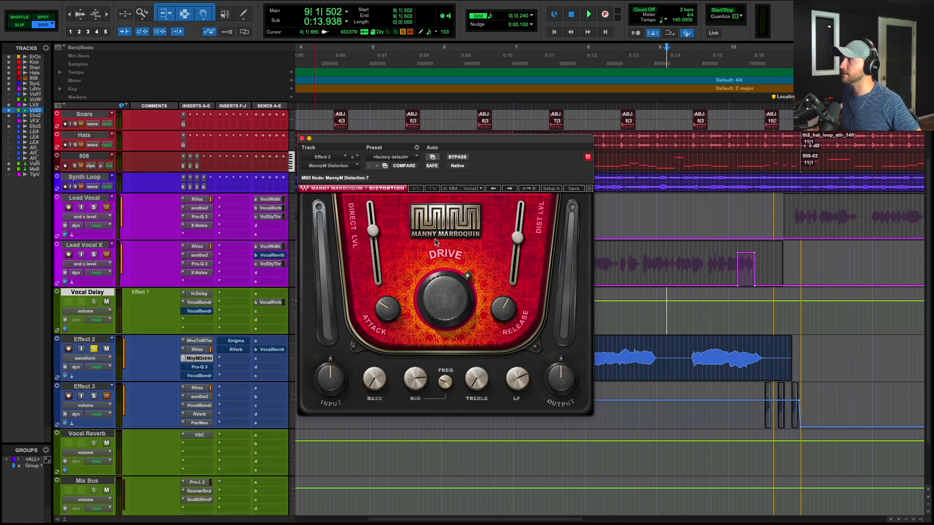
click(642, 366)
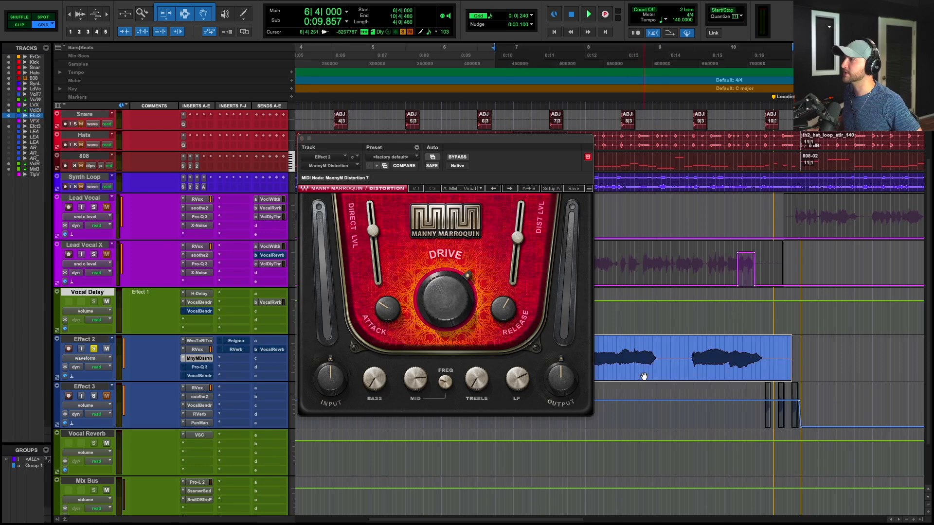
key(space)
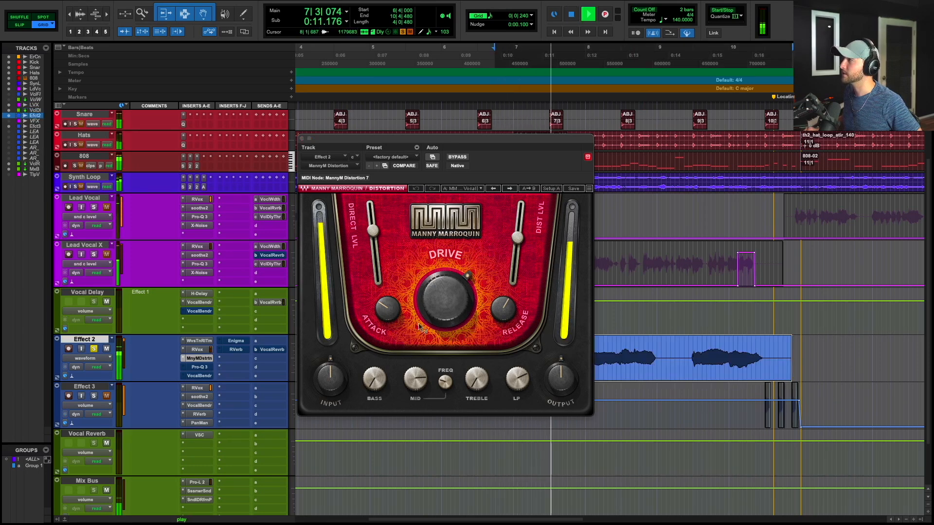
mouse_move(443, 277)
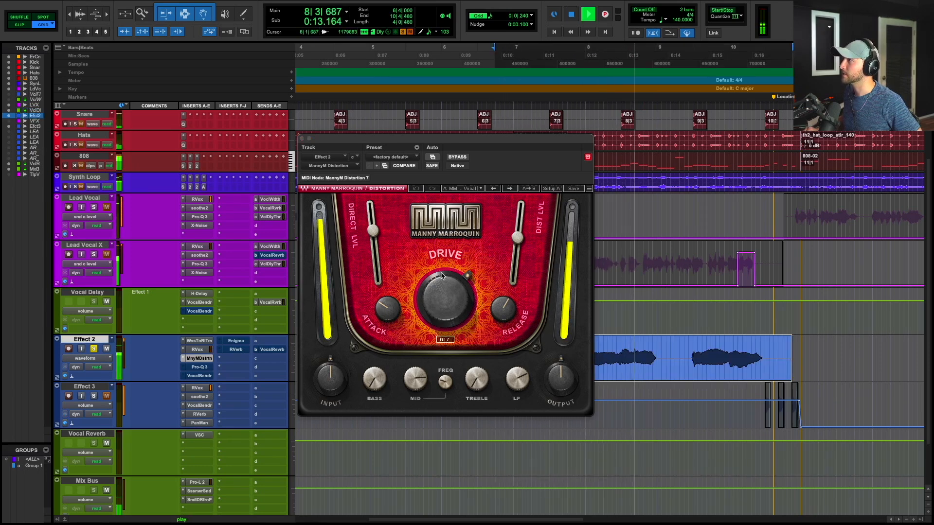
key(space)
click(462, 189)
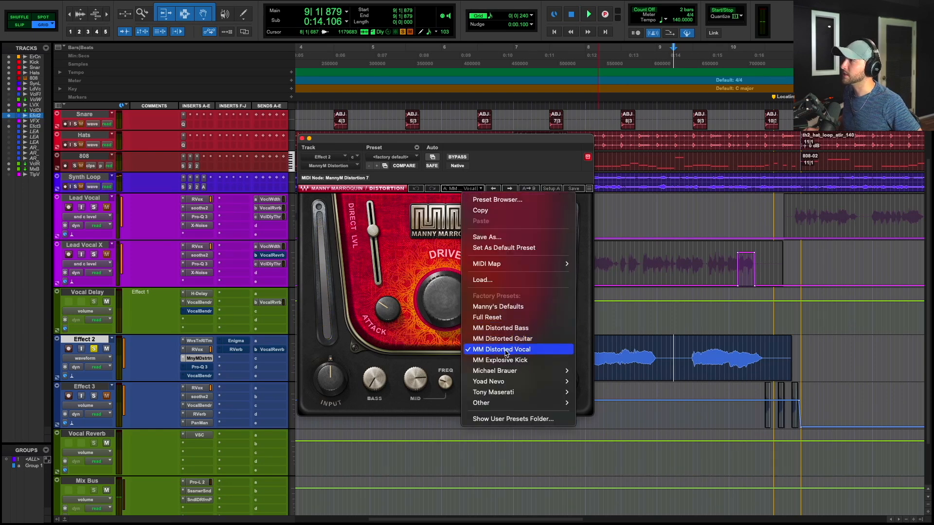
click(412, 252)
- Raise the distortion's direct level close to maximum and lower its distorted level close to minimum while playing the vocal fill
mouse_move(370, 233)
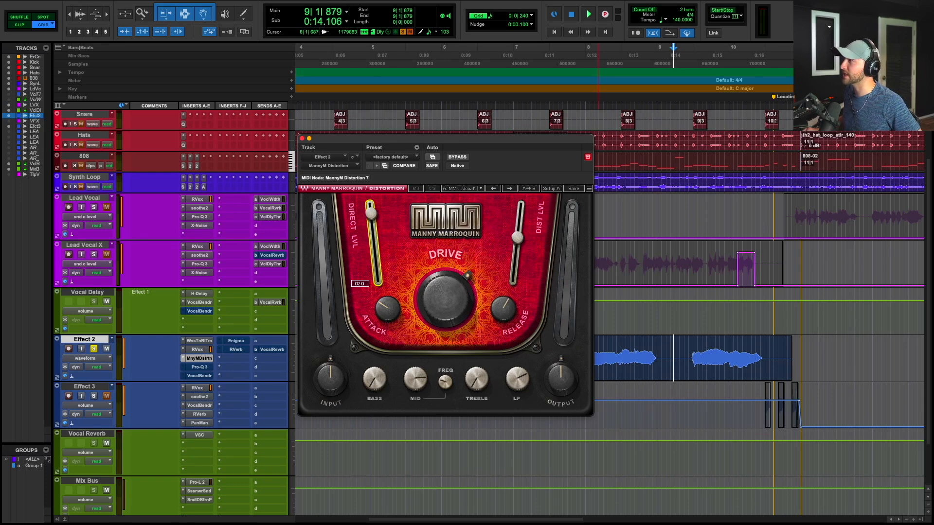
drag(371, 213, 369, 208)
key(space)
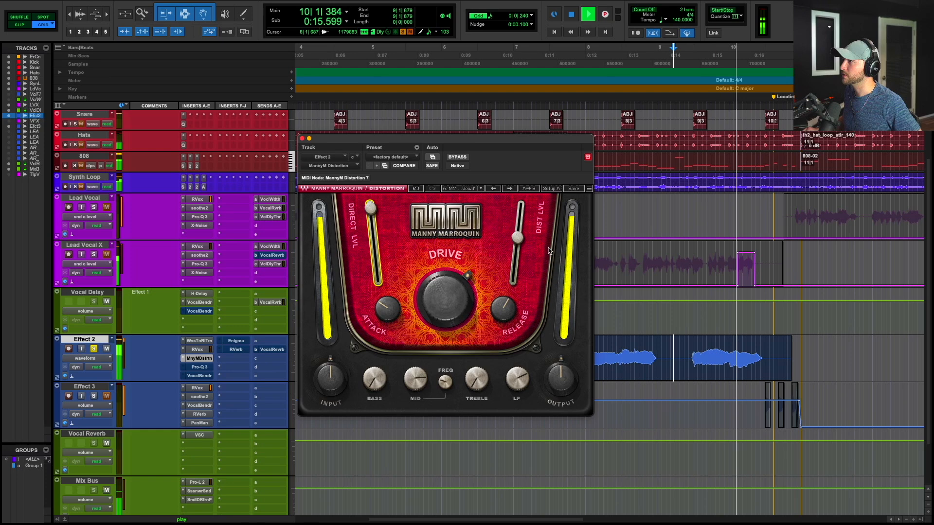
drag(518, 238, 514, 276)
key(space)
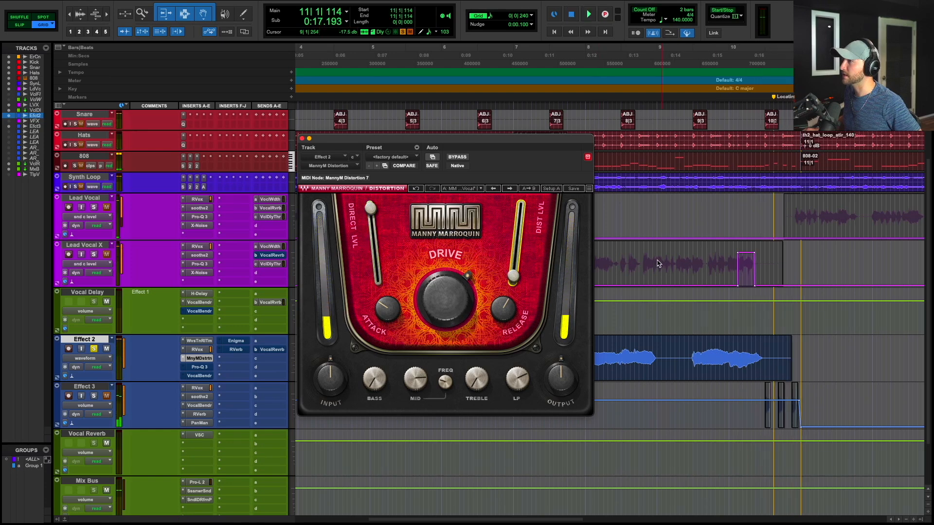
- Play the vocal fill's second phrase from bar 9, beat 2, and bring the direct level back down to its middle range
click(688, 263)
key(space)
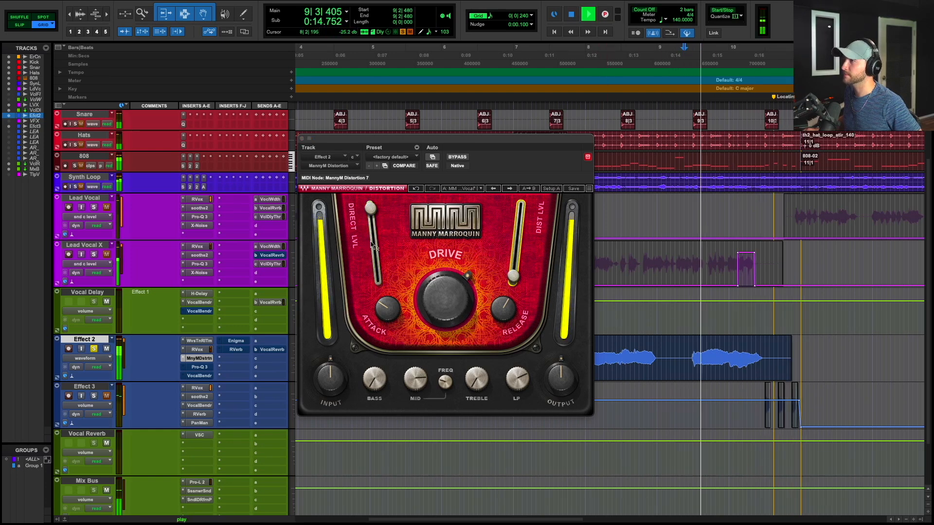
drag(371, 208, 373, 232)
key(space)
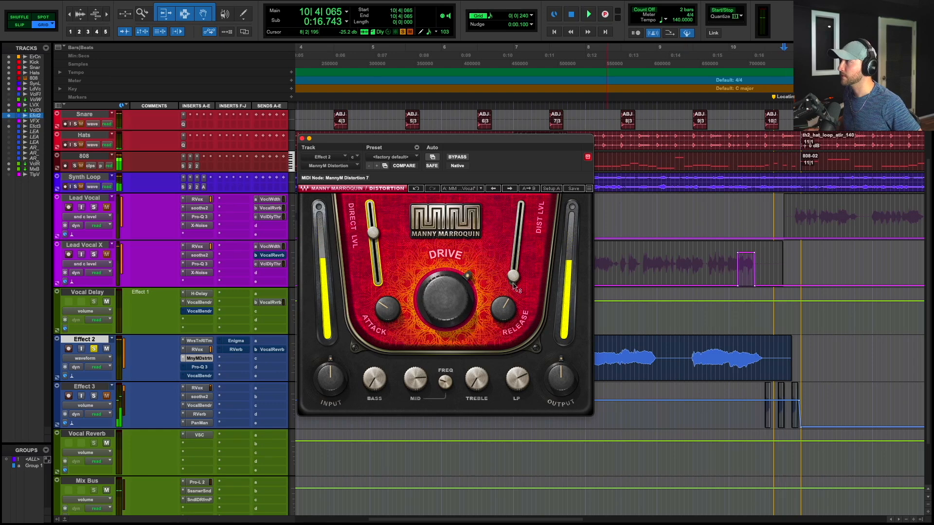
- Raise the distorted level above the direct level, lower the direct level further, and play the second phrase
drag(515, 286, 519, 234)
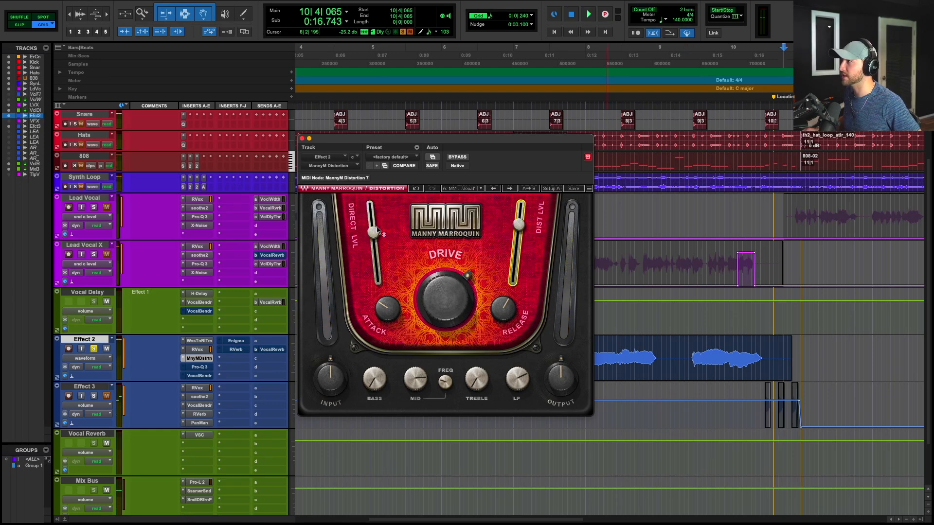
drag(379, 233, 379, 260)
key(space)
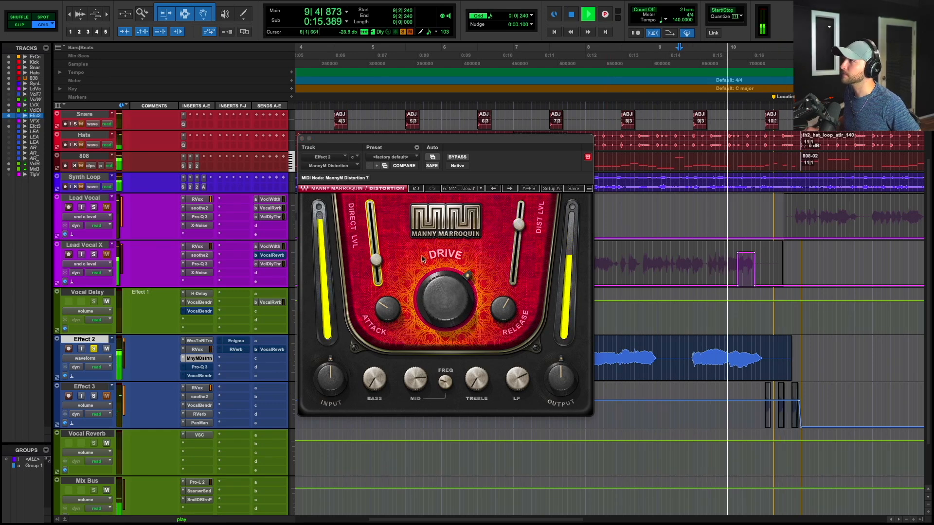
key(space)
- Undo all the direct and distorted level changes in the MannyM Distortion plug-in
click(416, 188)
click(416, 189)
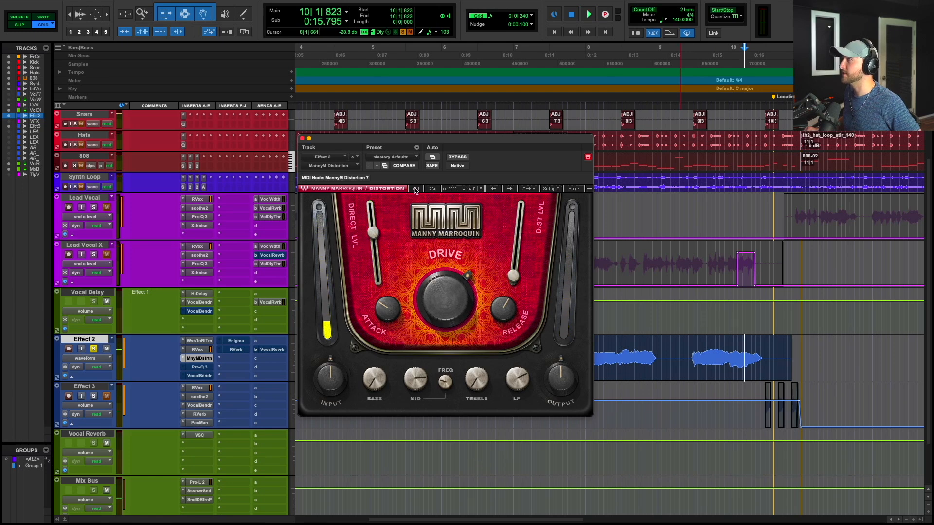
click(415, 189)
click(416, 189)
click(415, 189)
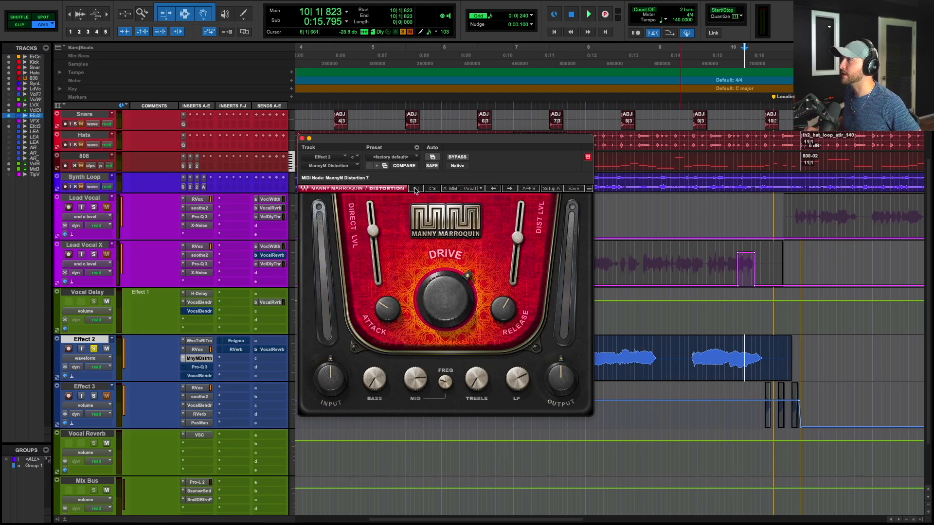
- Play the second phrase with the restored distortion settings and close the plug-in window
key(space)
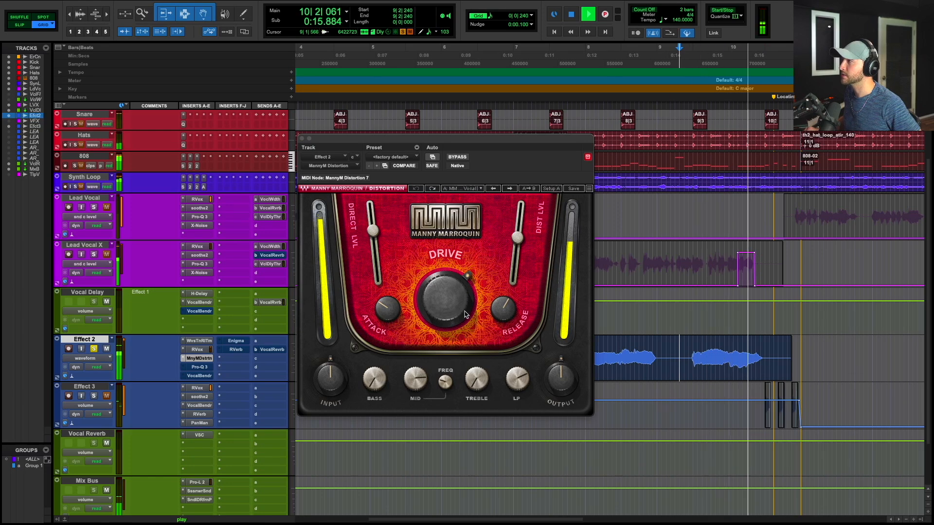
mouse_move(476, 307)
key(space)
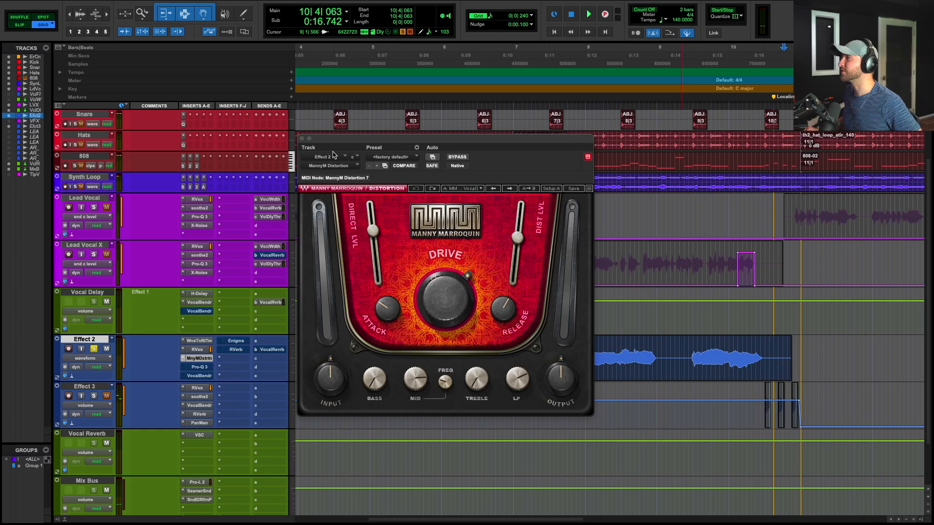
click(302, 139)
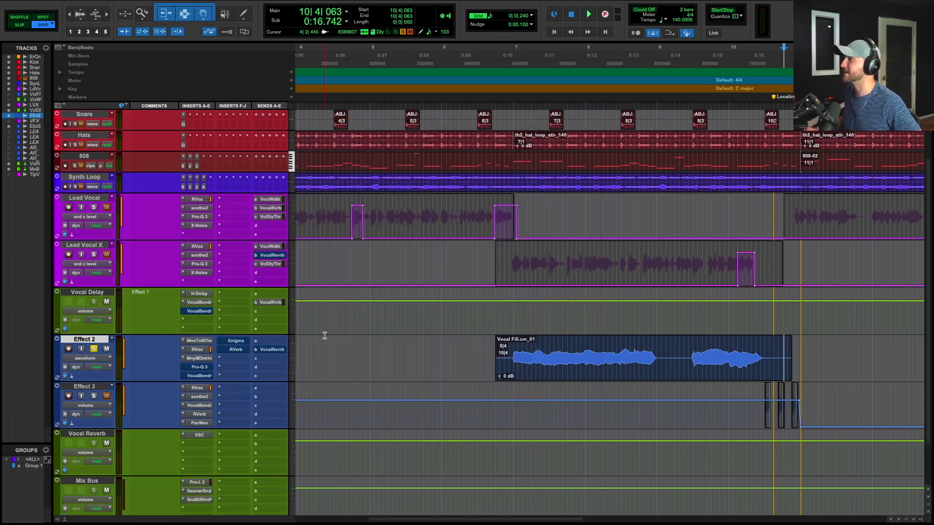
- Enable Effect 2's Pro-Q 3 insert, reposition its window, and load the Phone preset
click(198, 368)
drag(519, 144, 448, 117)
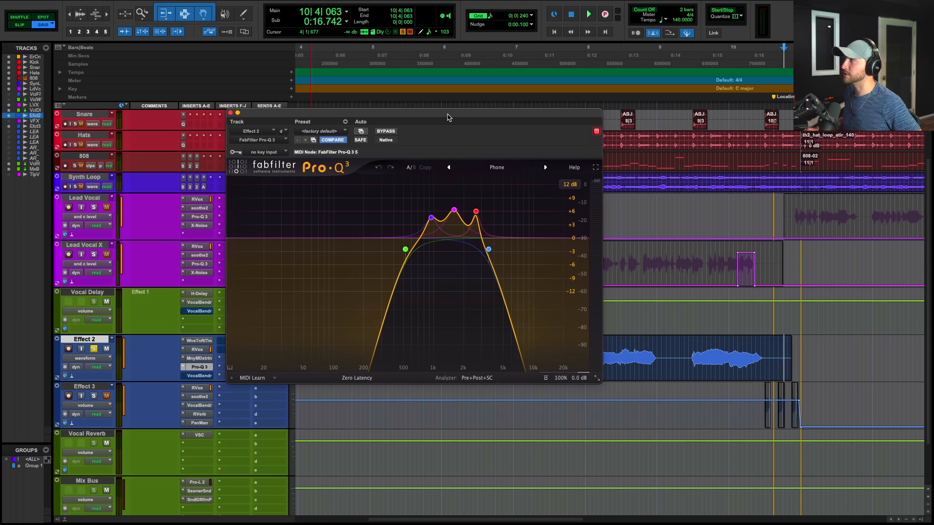
click(496, 167)
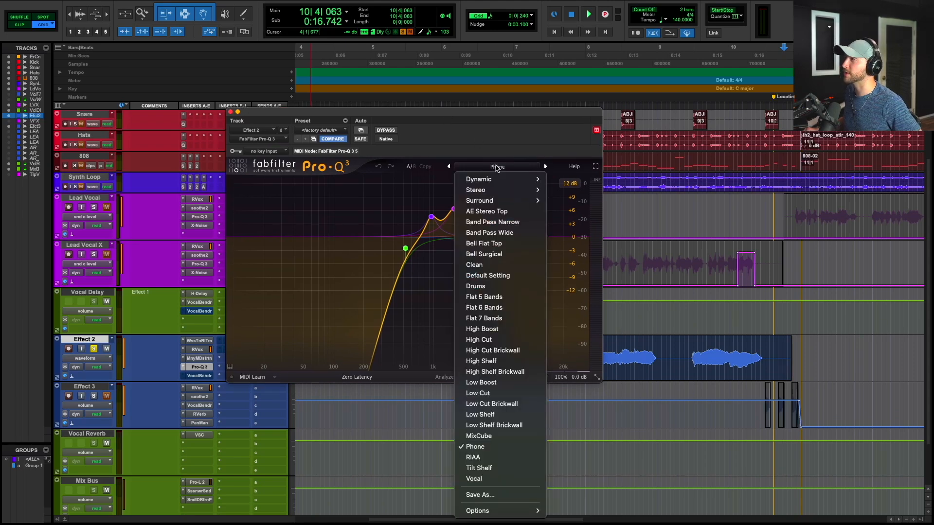
click(508, 448)
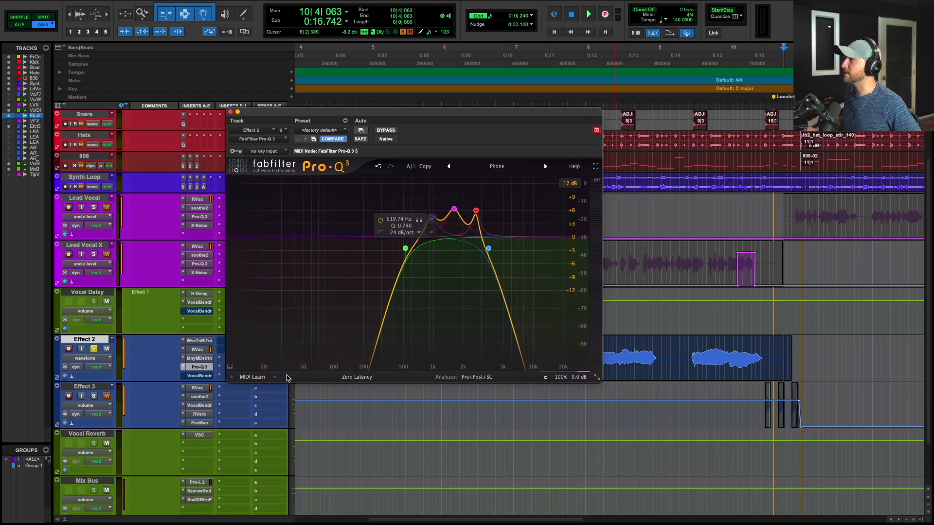
- Select the EQ's low-cut band and play the vocal fill's second phrase from bar 9, beat 2
click(406, 249)
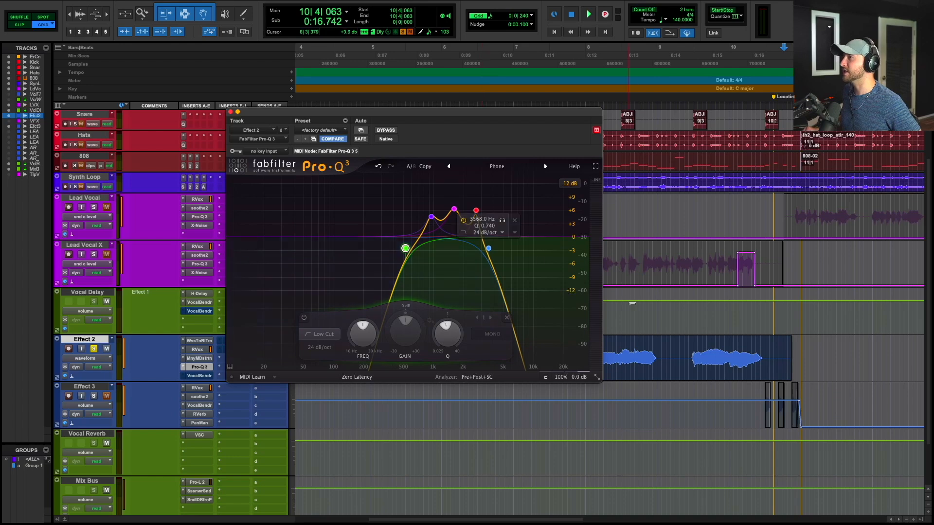
click(685, 348)
key(space)
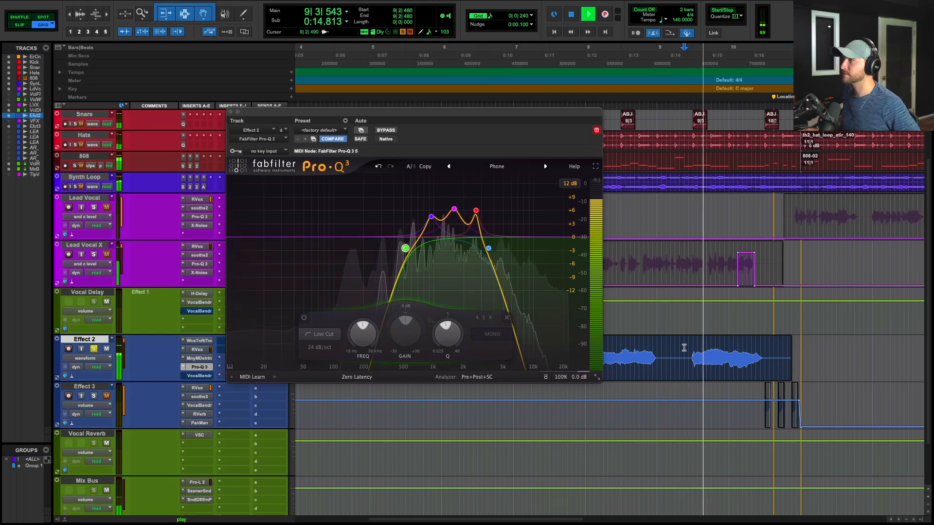
- Compare the second phrase from bar 9, beat 2 with Pro-Q 3 bypassed and active, moving its window off the clip
click(388, 131)
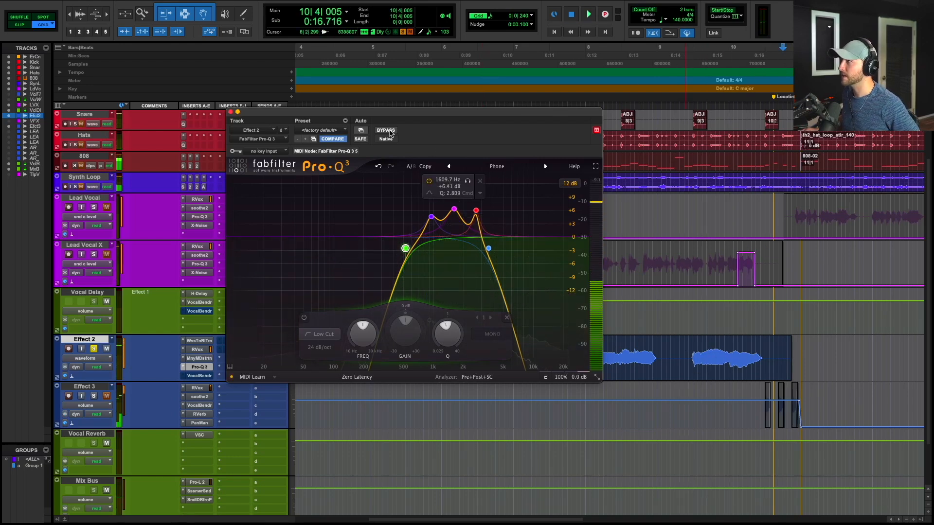
click(685, 349)
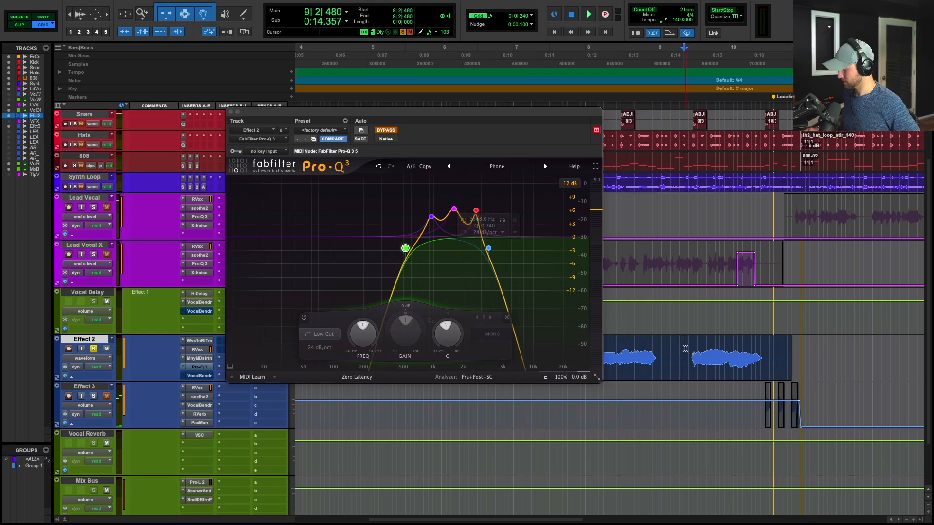
click(685, 349)
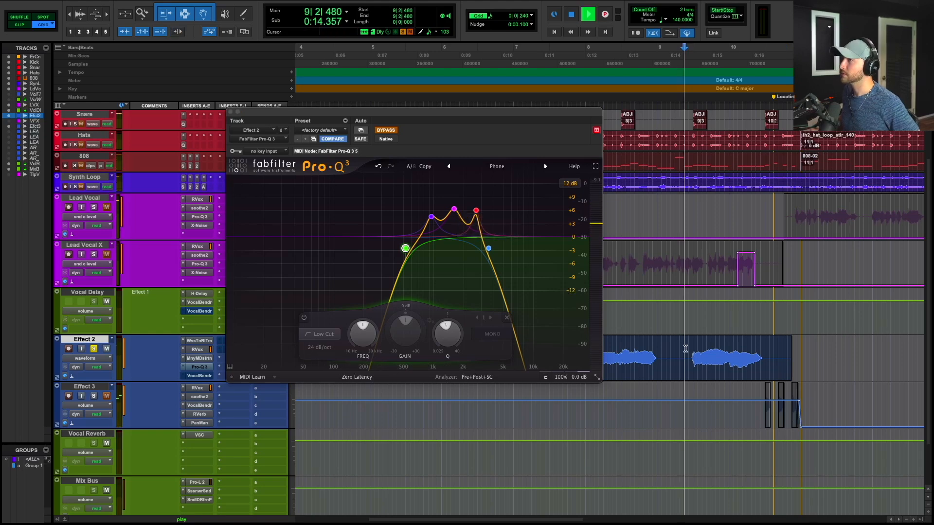
key(space)
key(space)
click(387, 131)
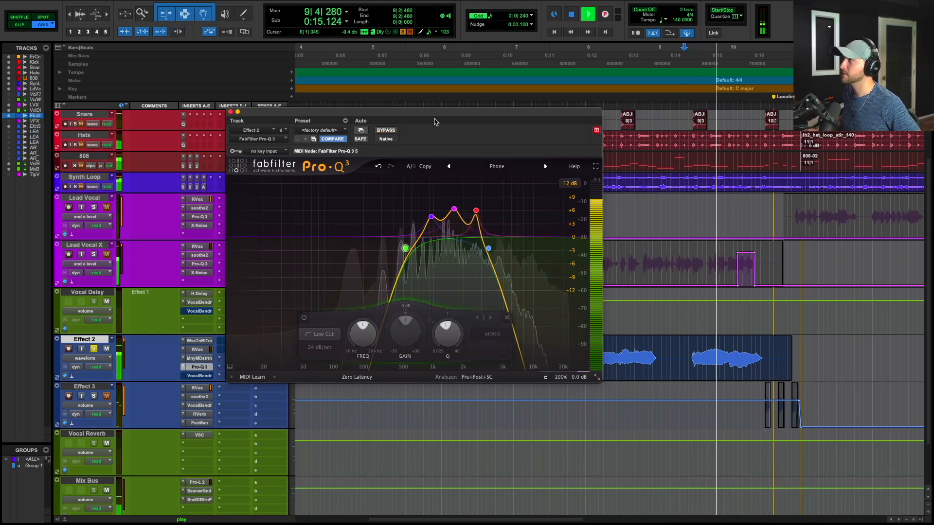
drag(433, 115, 735, 26)
key(space)
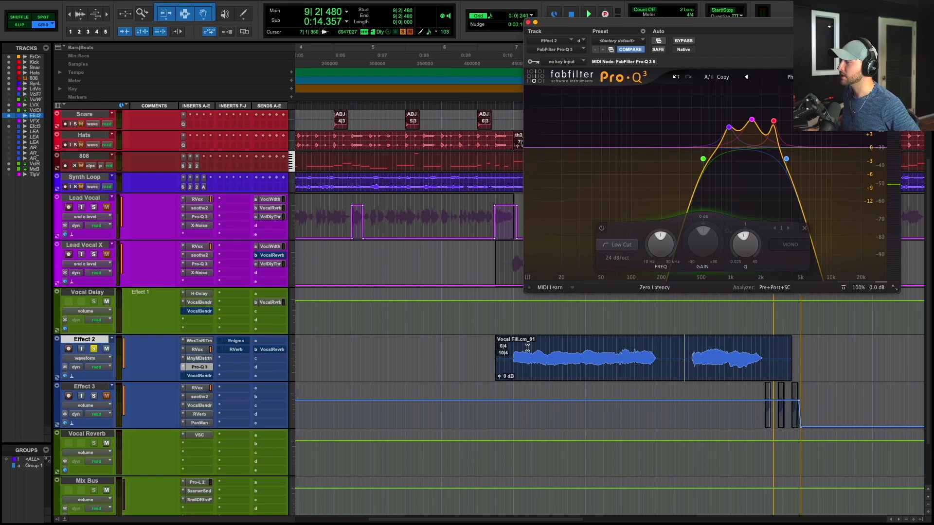
- Place the playback position near the vocal fill's start, enable Effect 2's Vocal Bender insert, and load its Fake Vibrato preset
click(512, 348)
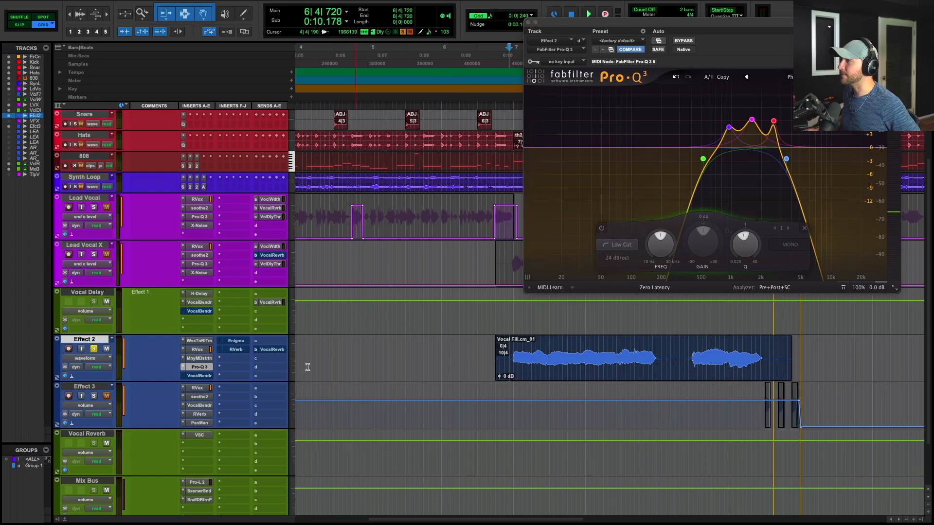
click(204, 377)
drag(698, 32, 517, 48)
click(458, 100)
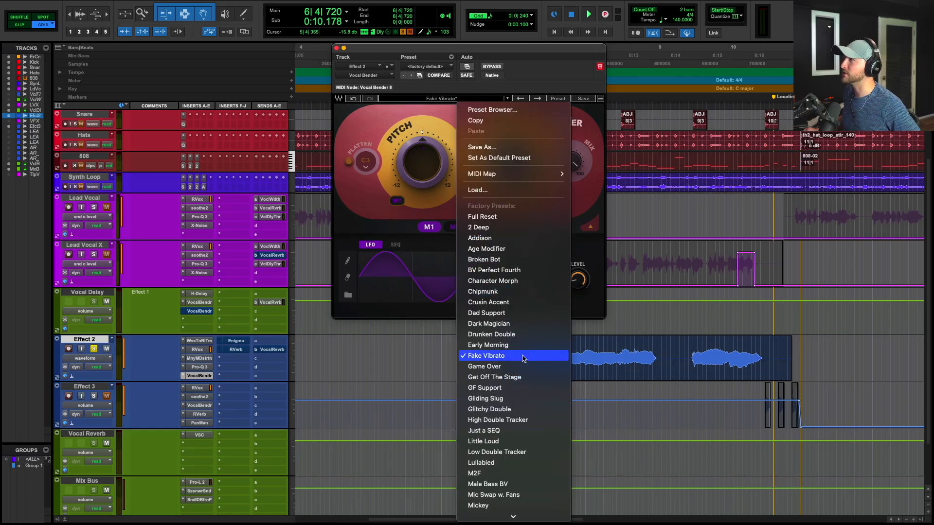
click(523, 358)
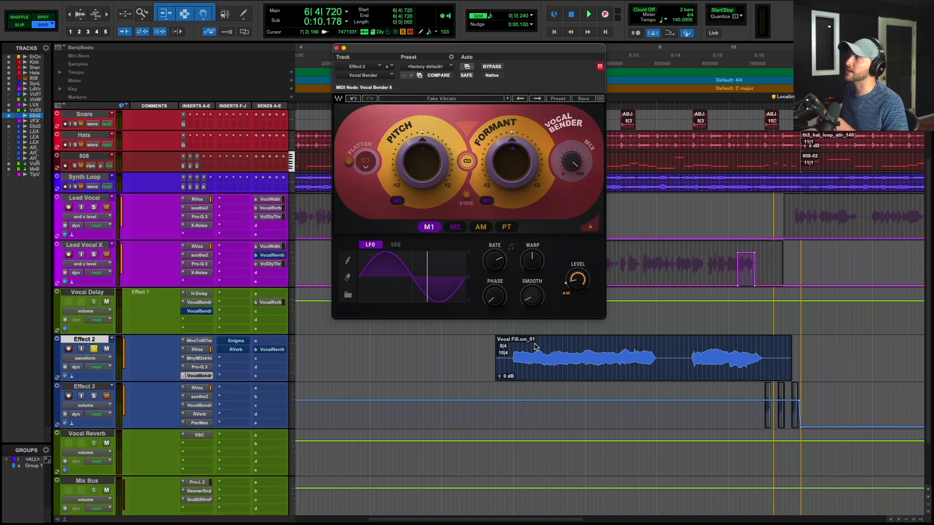
- Play the vocal fill from bar 6, beat 4 with Vocal Bender active, bypassed, and active again
click(507, 347)
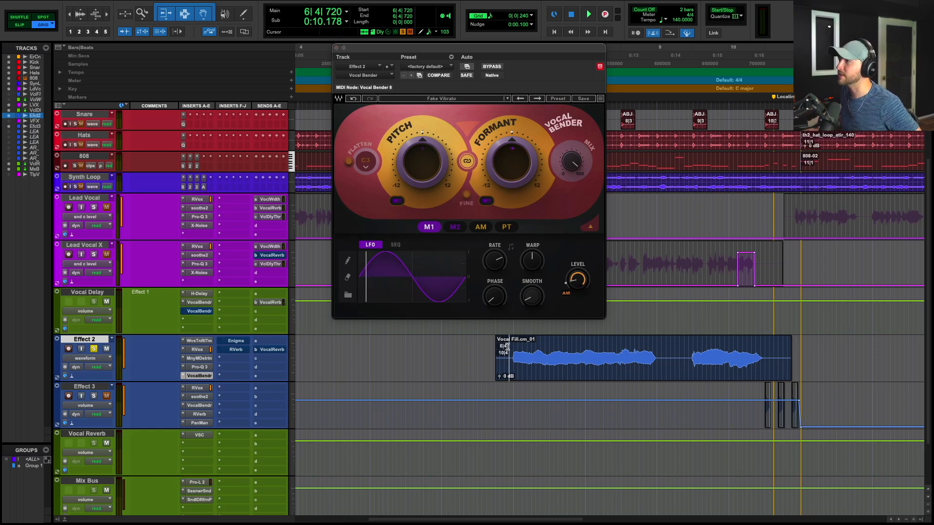
key(space)
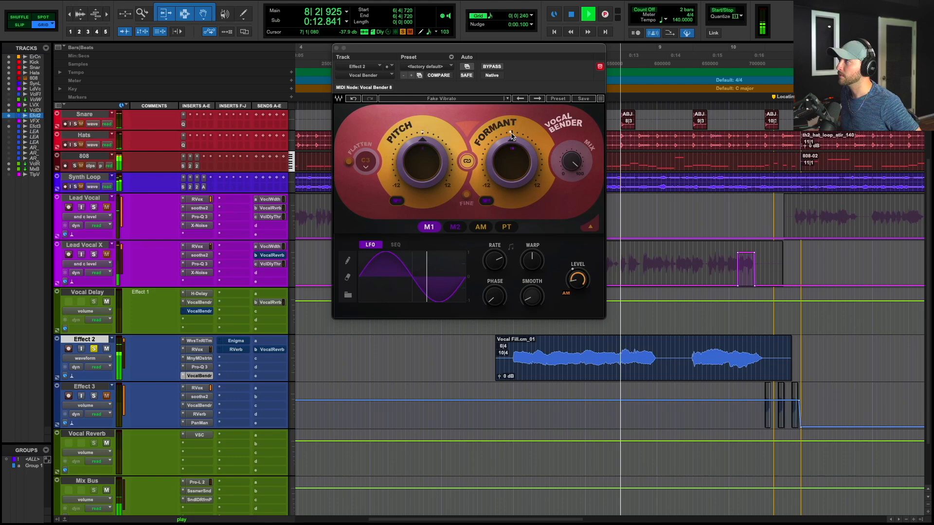
key(space)
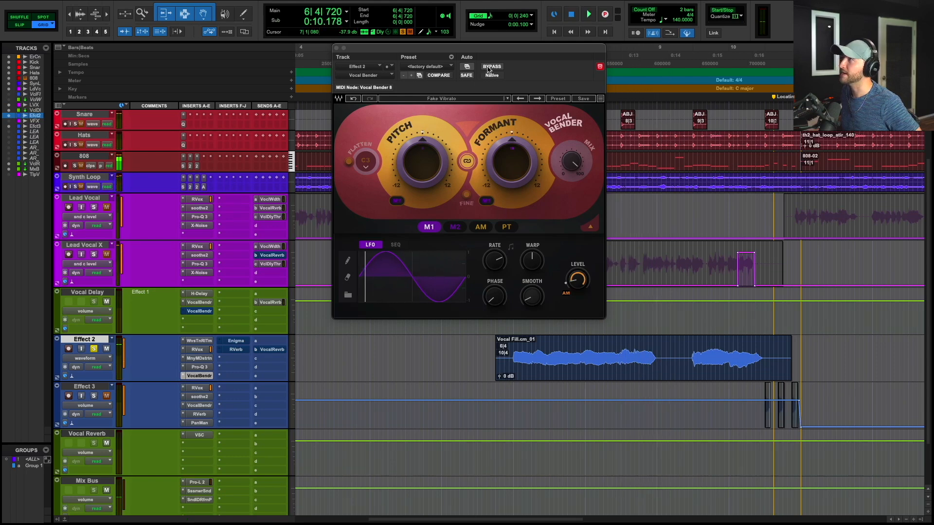
click(490, 67)
key(space)
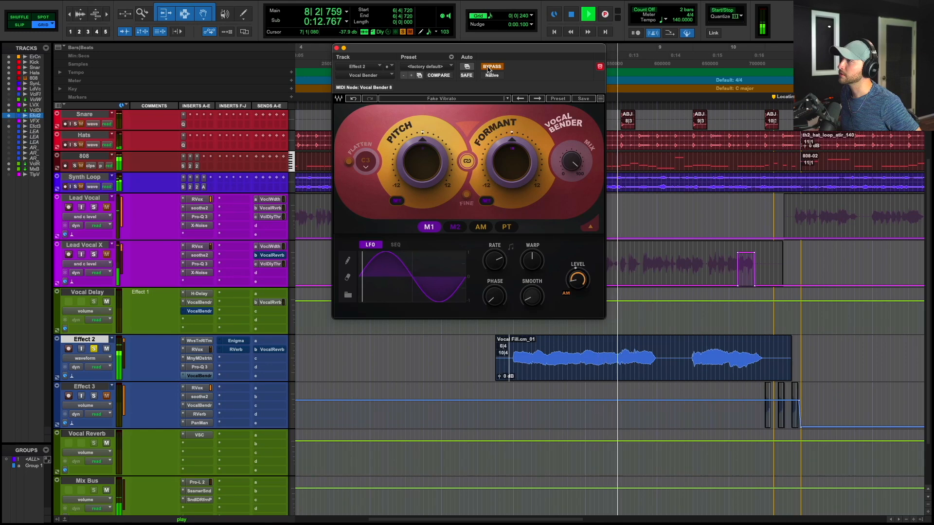
key(space)
click(490, 67)
key(space)
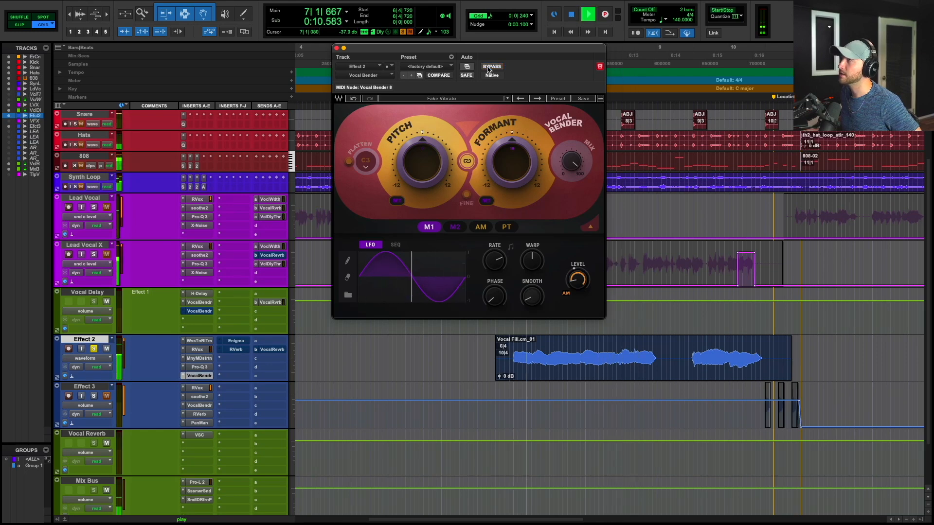
mouse_move(508, 140)
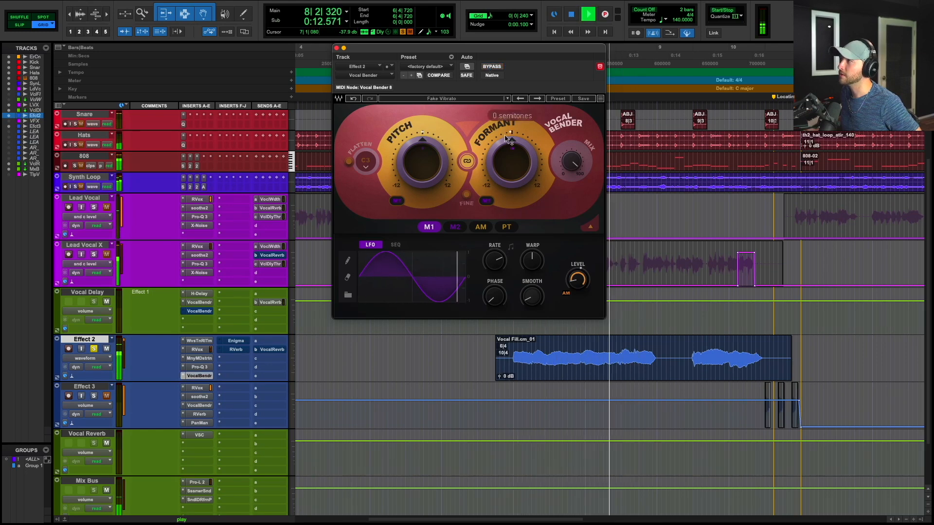
key(space)
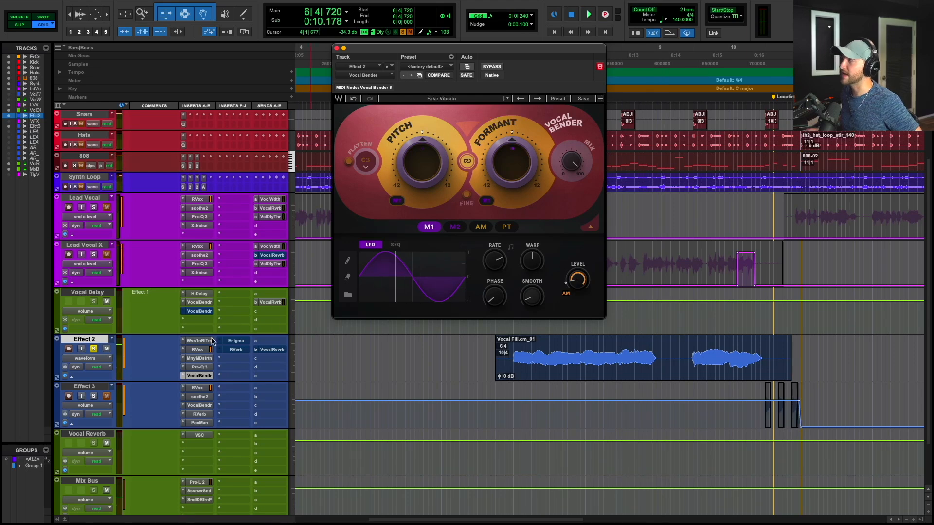
- Close Vocal Bender, enable Effect 2's Enigma insert with its window clear of the clip, and compare the fill with Enigma active and bypassed
click(336, 48)
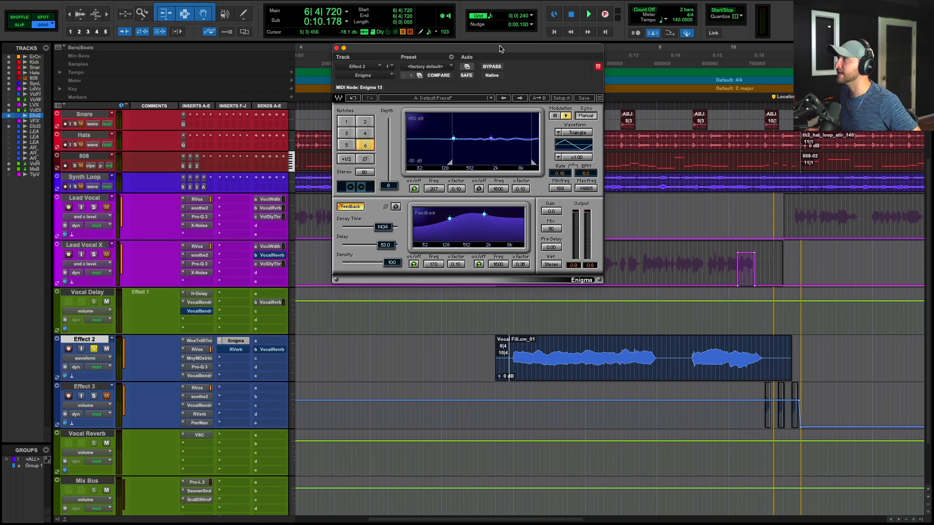
drag(500, 49, 550, 84)
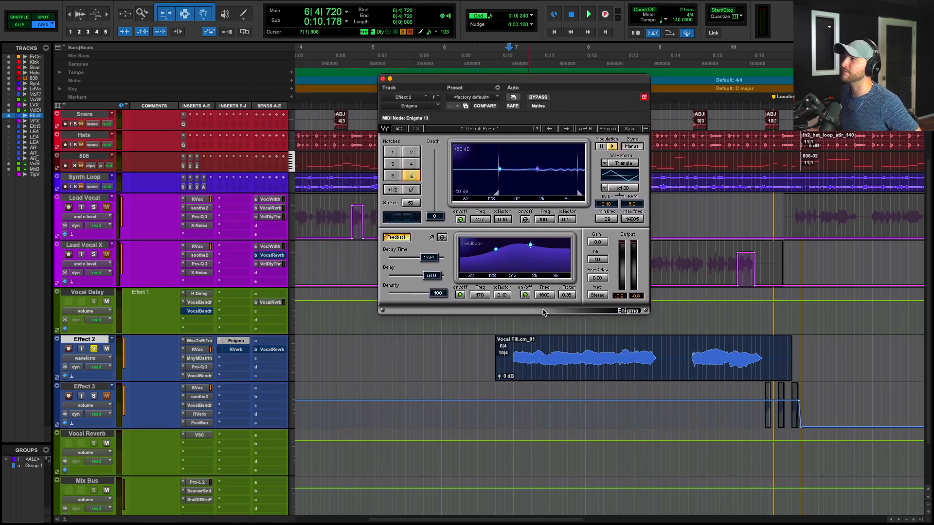
key(space)
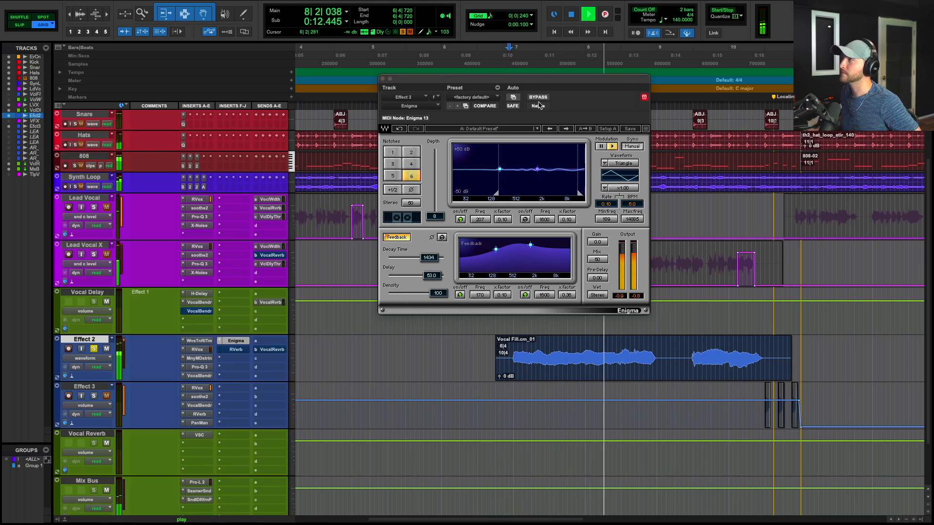
key(space)
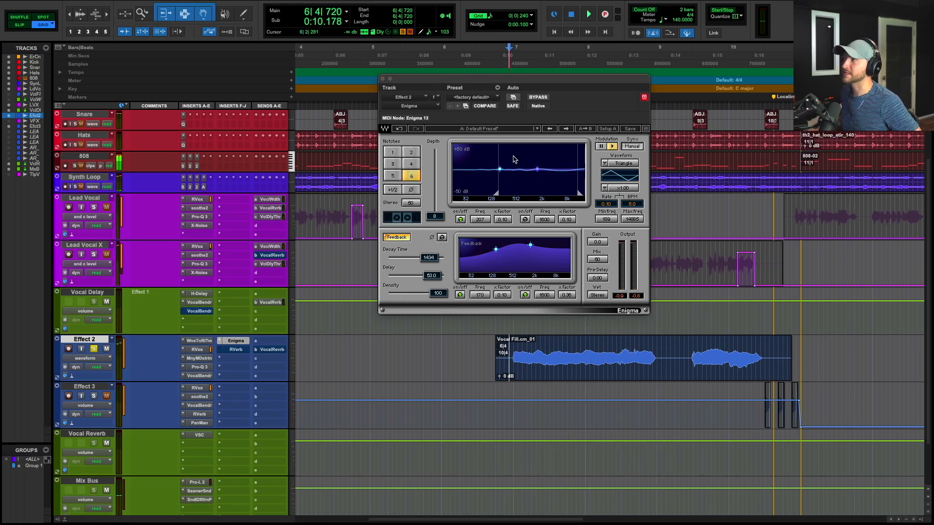
click(539, 98)
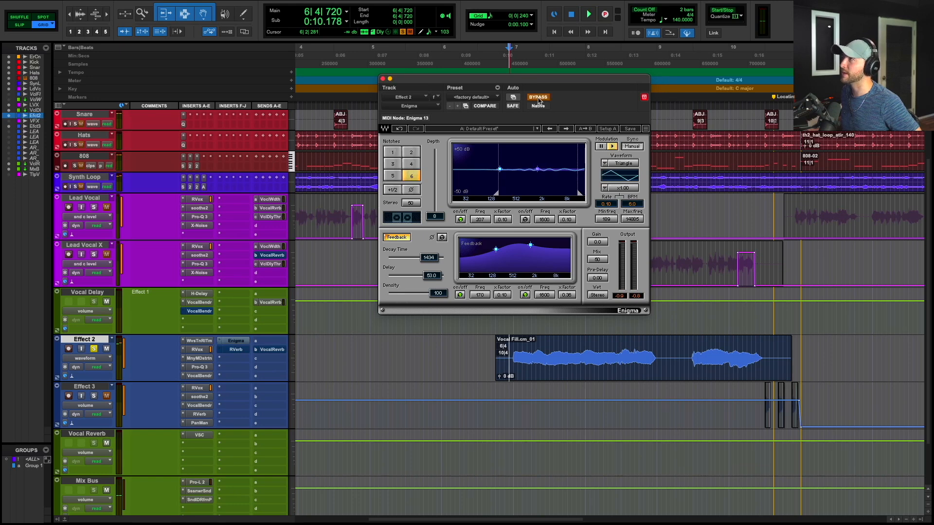
key(space)
click(539, 98)
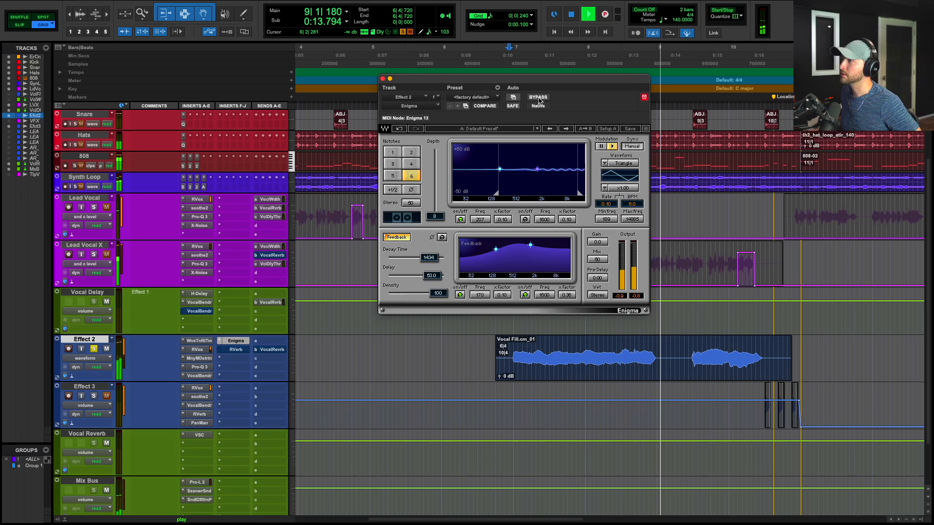
key(space)
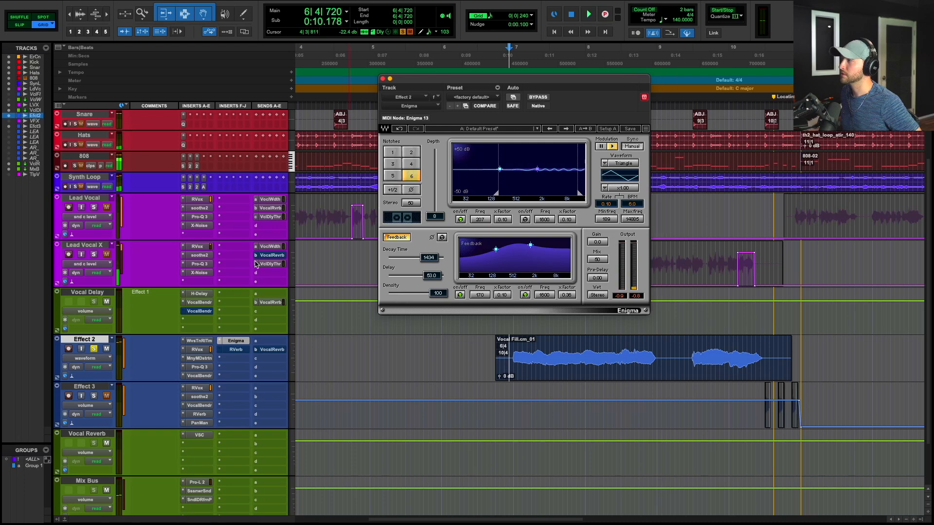
- Enable Effect 2's RVerb insert, swap it temporarily for the Vocal Reverb send, and restore RVerb with the send muted
click(237, 350)
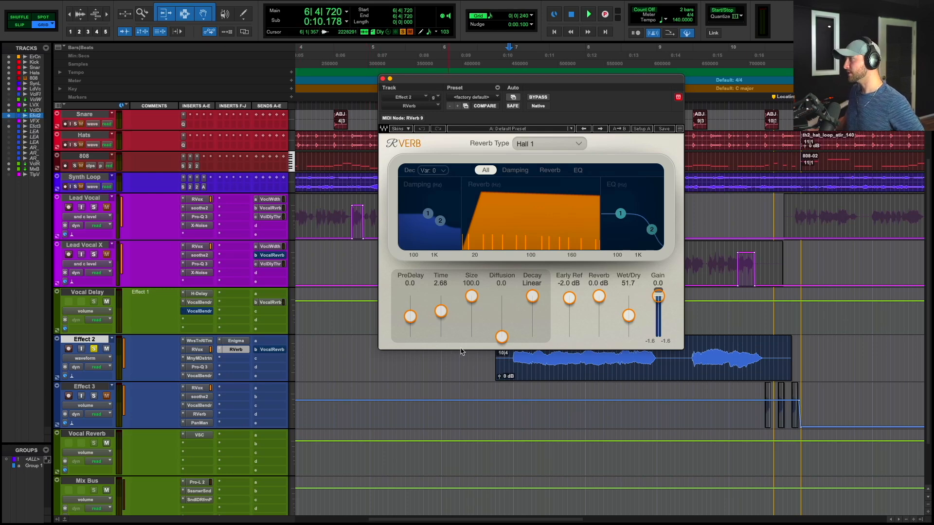
super+click(232, 350)
super+click(278, 350)
click(278, 351)
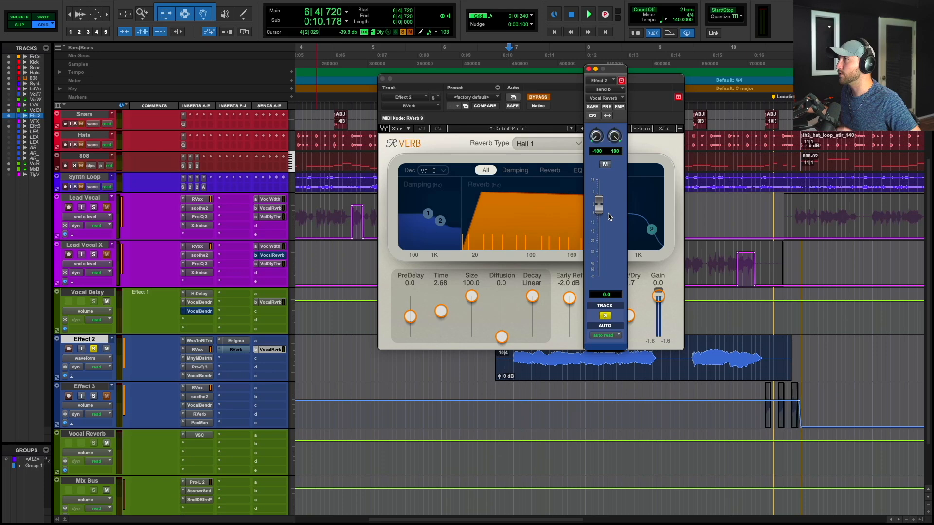
super+click(271, 350)
click(236, 350)
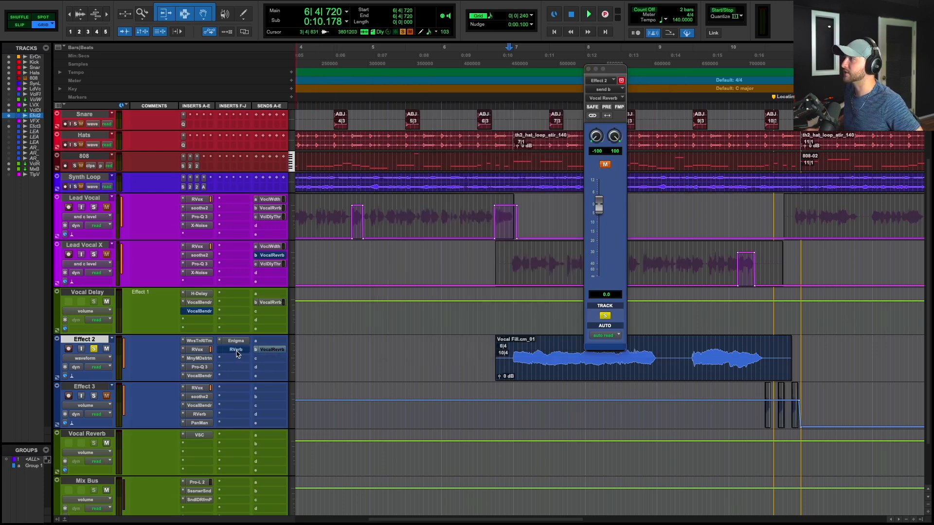
click(237, 351)
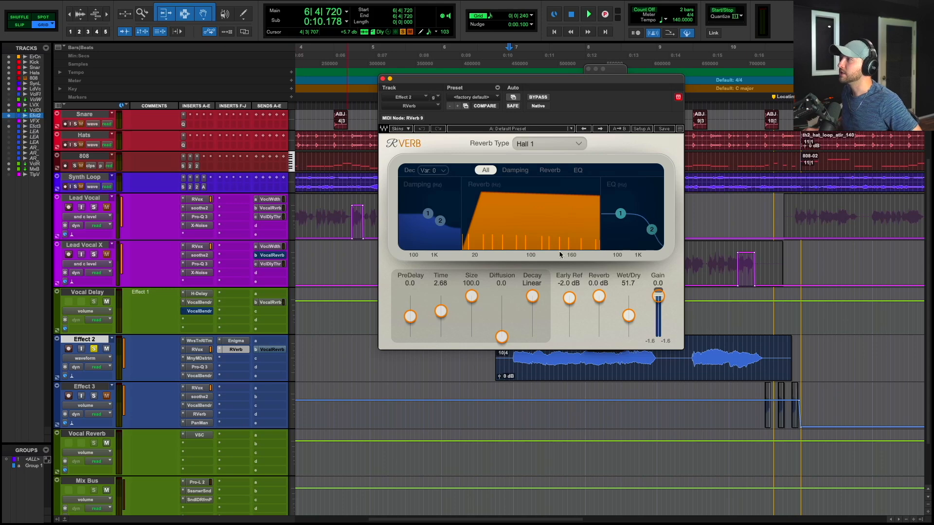
- Play the vocal fill with RVerb active, unsolo Effect 2 during playback, and stop
scroll(523, 377, up, 1)
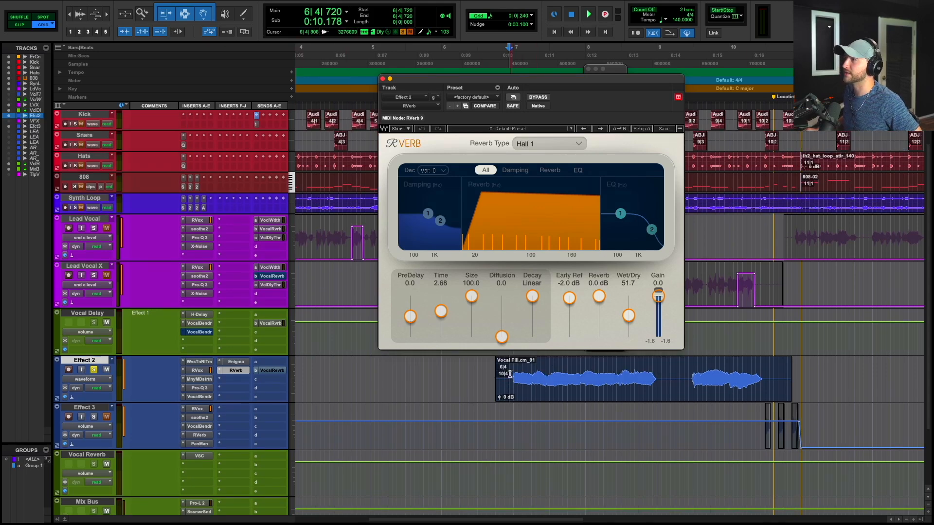
key(space)
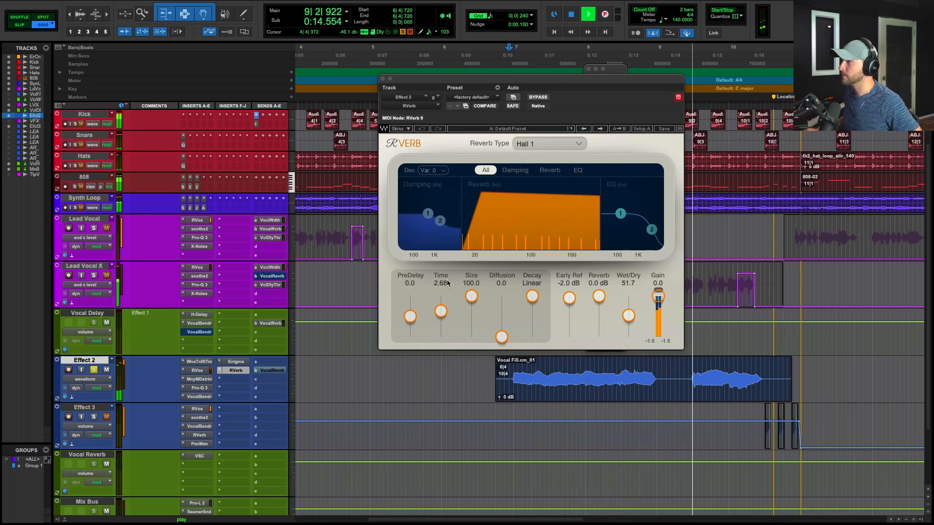
click(95, 371)
key(space)
- Switch Effect 2 to its volume view and lower the volume line slightly while playing the full mix from bar 6, beat 4
click(95, 379)
click(95, 388)
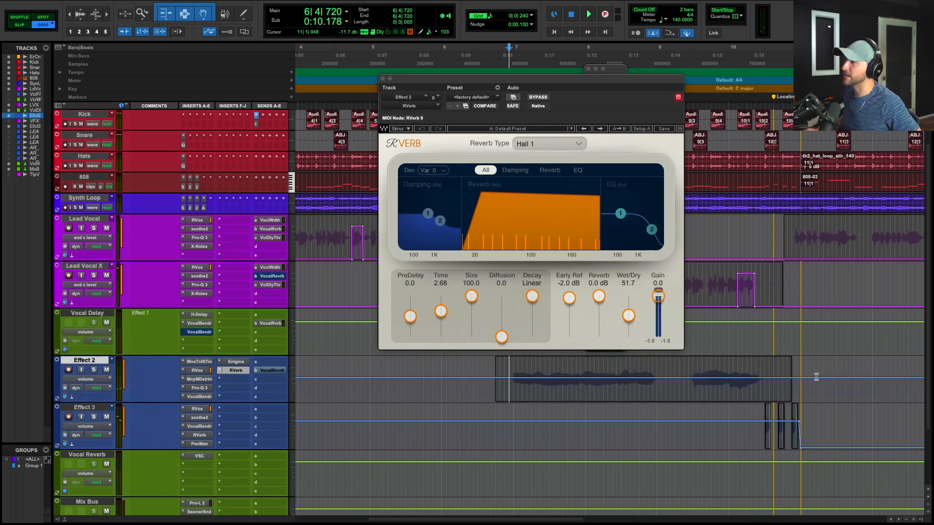
click(495, 383)
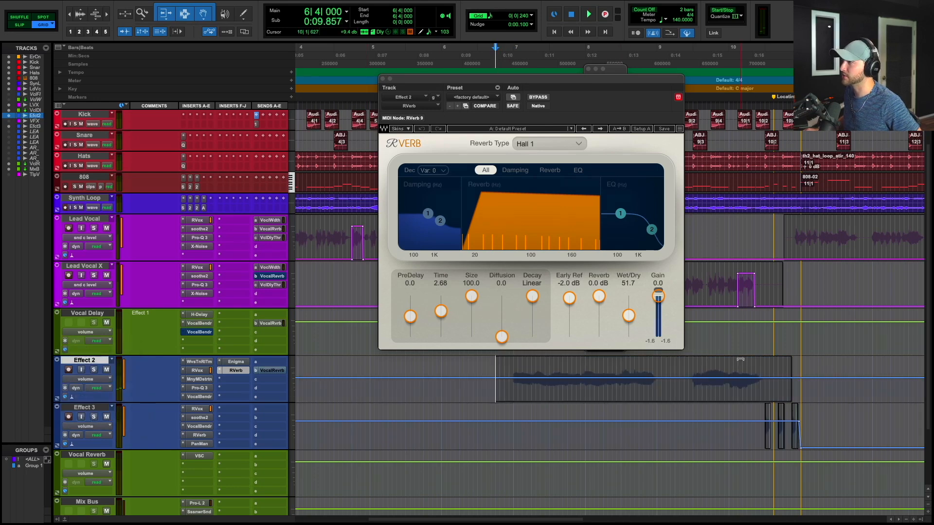
key(space)
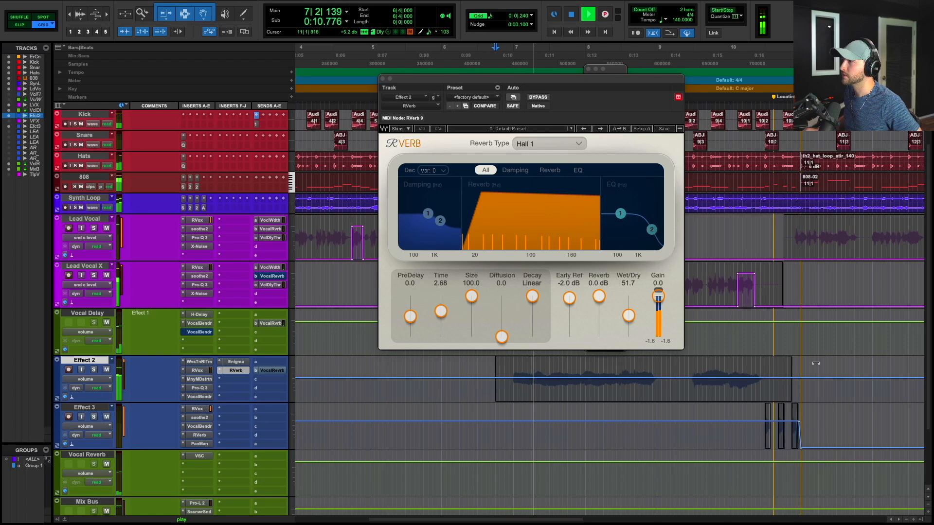
drag(816, 364, 816, 375)
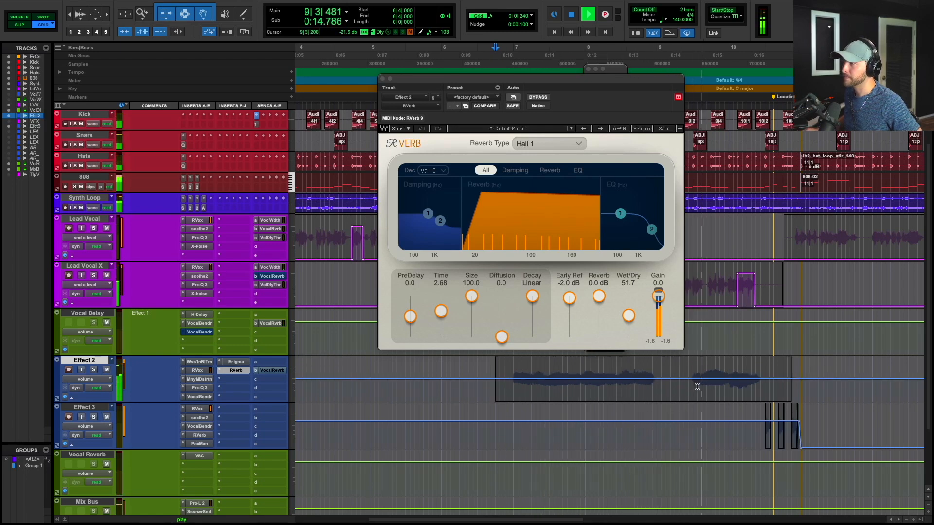
key(space)
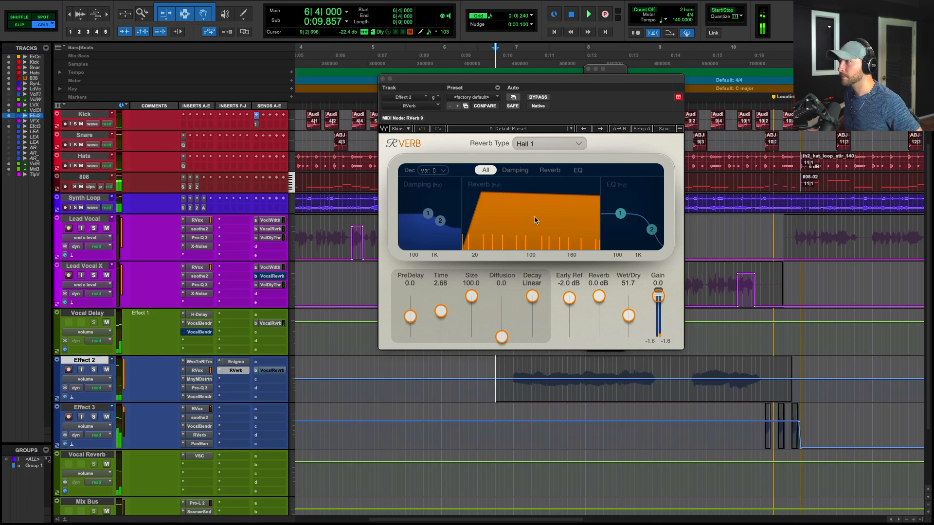
- Close Effect 2's RVerb and Vocal Reverb send windows
click(383, 78)
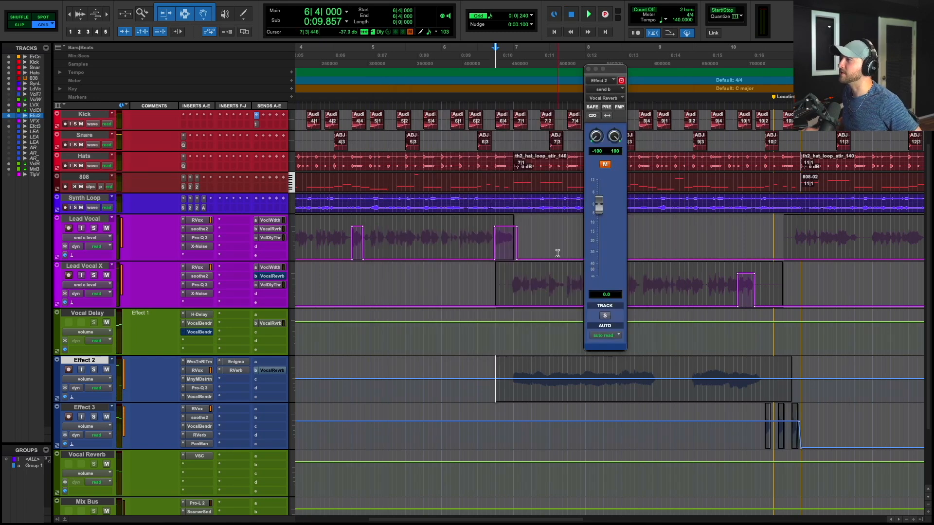
scroll(557, 253, right, 5)
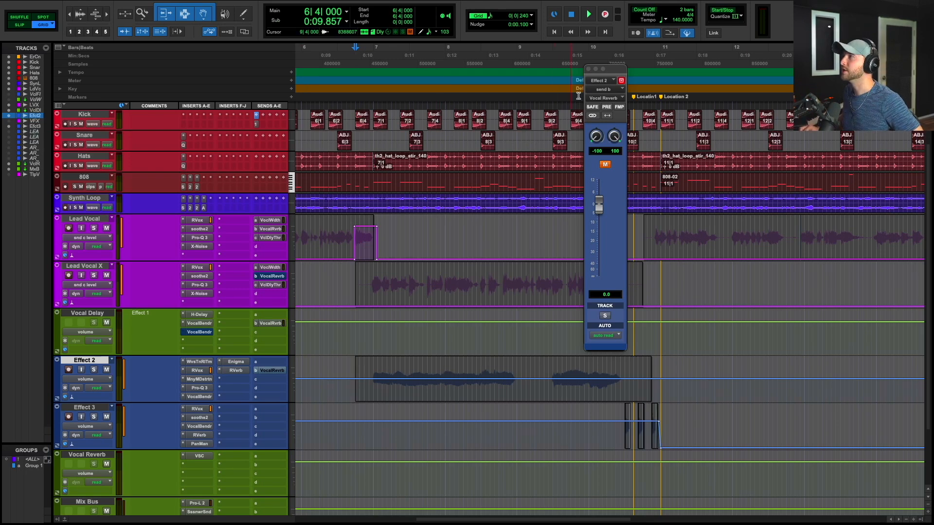
click(588, 70)
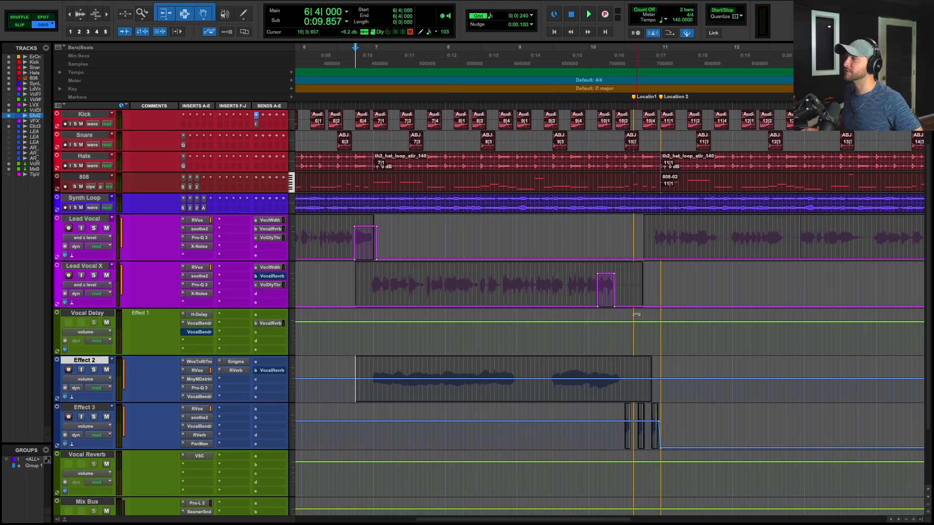
- Solo the Effect 3 track and play its short clips from bar 10, beat 2
scroll(636, 314, right, 3)
click(550, 426)
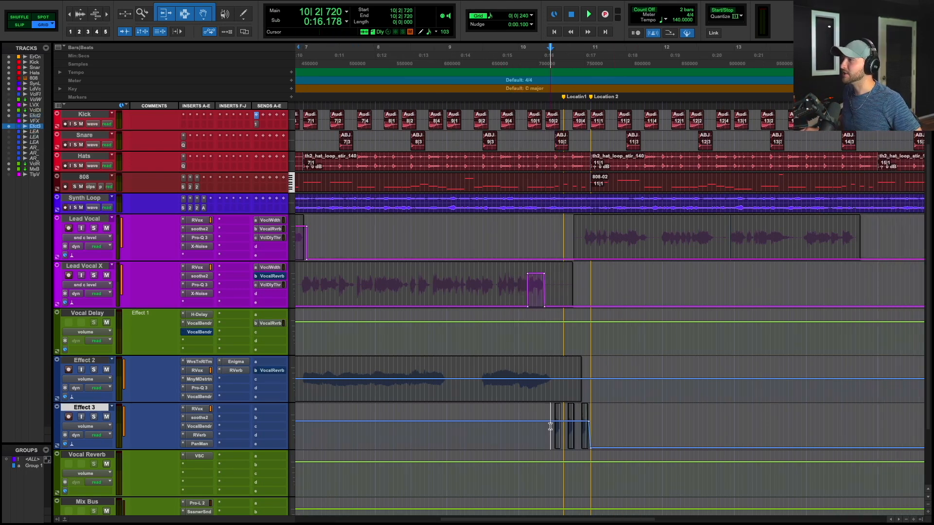
click(94, 417)
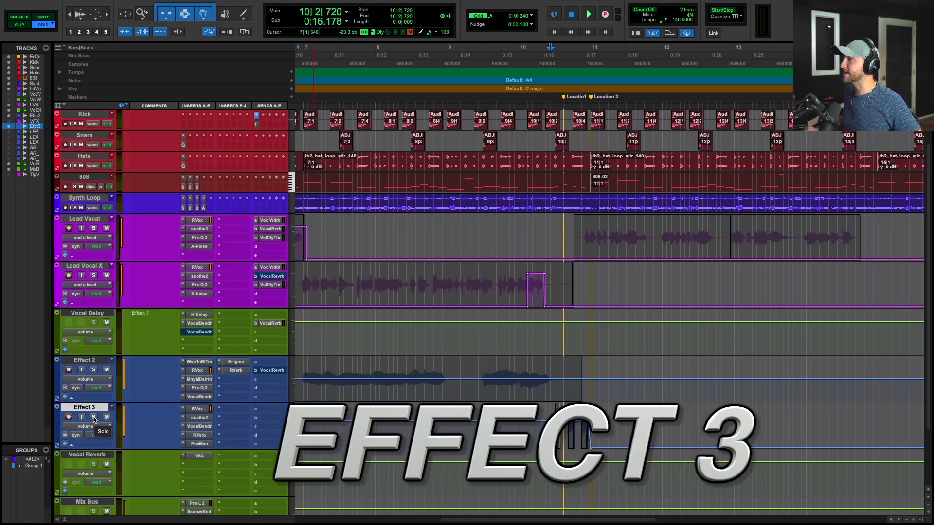
scroll(373, 416, down, 2)
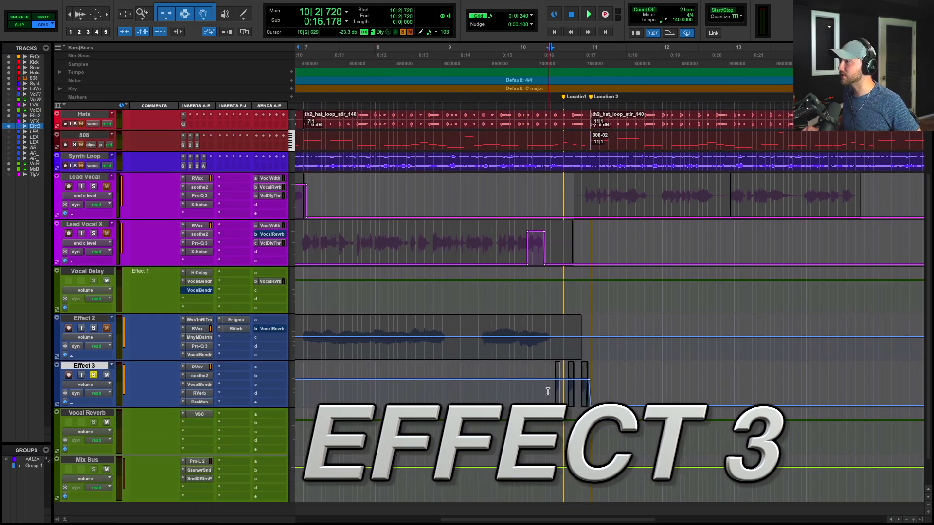
key(space)
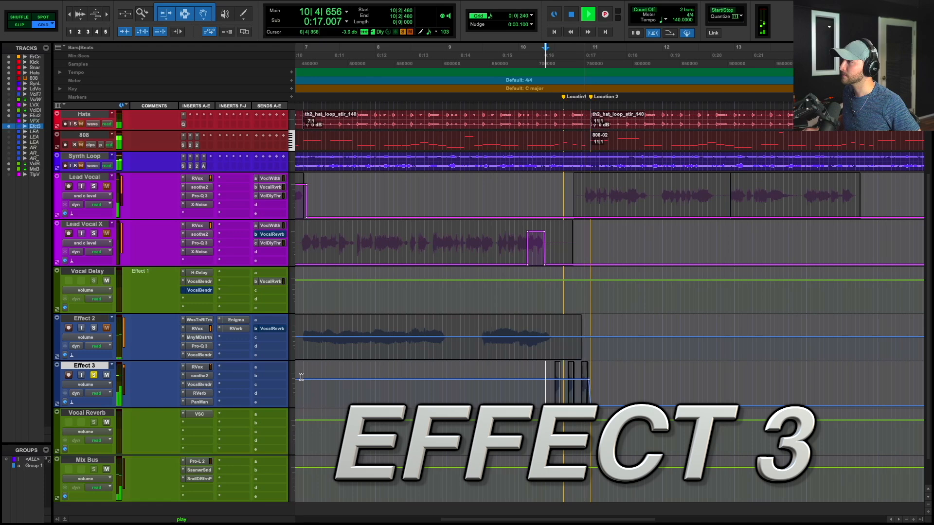
- Stop playback, solo Lead Vocal, move it directly above Effect 3 and play both tracks together from 10|2|480
key(space)
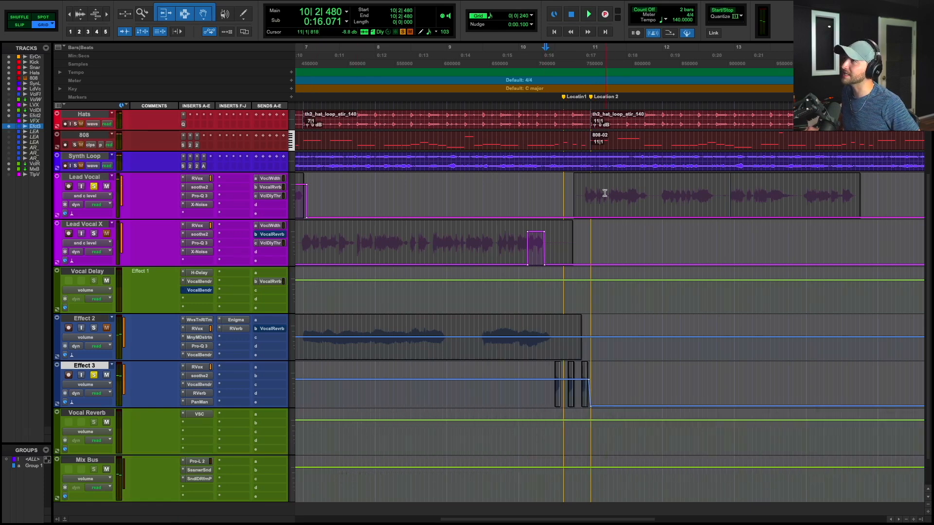
drag(86, 177, 98, 359)
key(space)
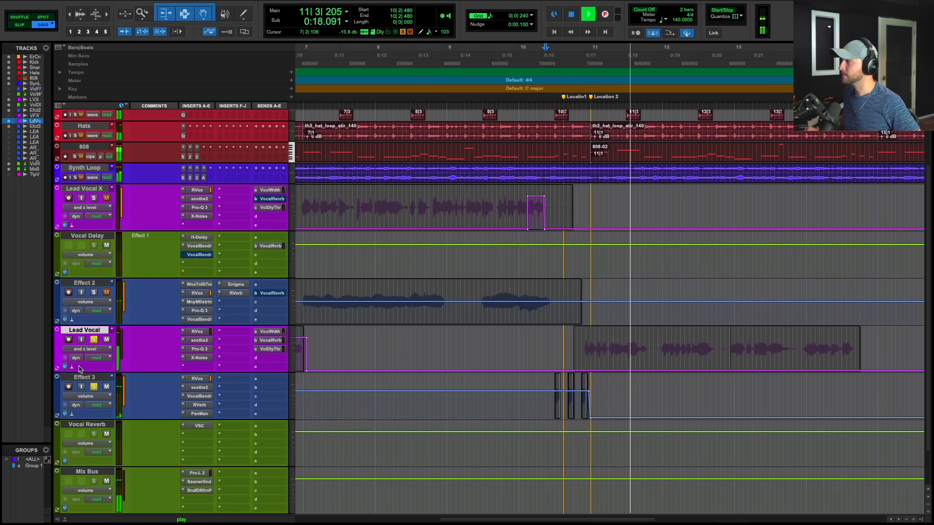
key(space)
- Switch the Lead Vocal and Effect 3 tracks to waveform view around the short clips before bar 11
click(99, 349)
click(98, 301)
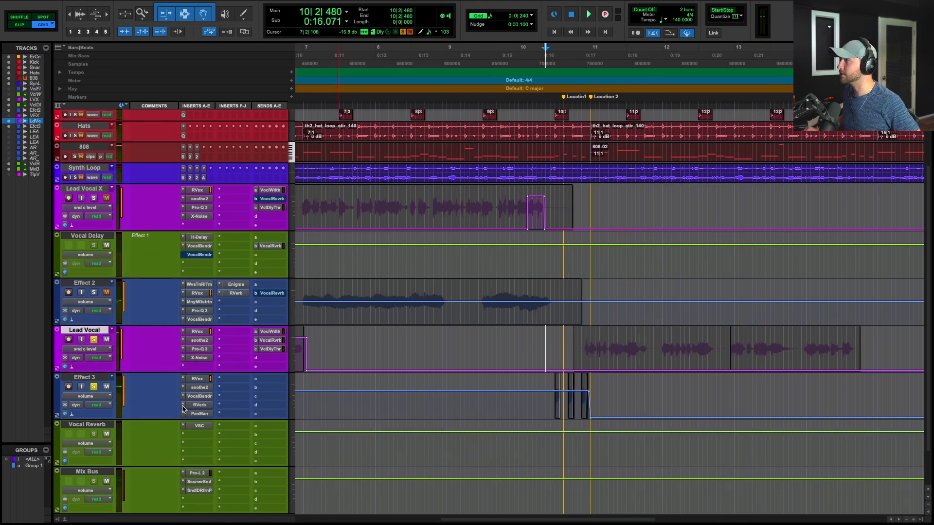
click(85, 396)
click(92, 391)
scroll(485, 389, up, 2)
scroll(583, 372, up, 2)
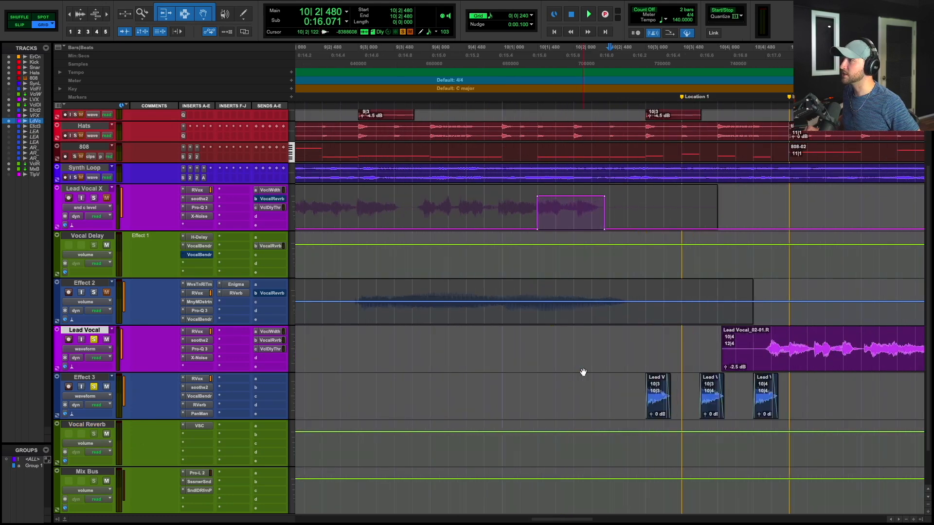
scroll(583, 372, right, 3)
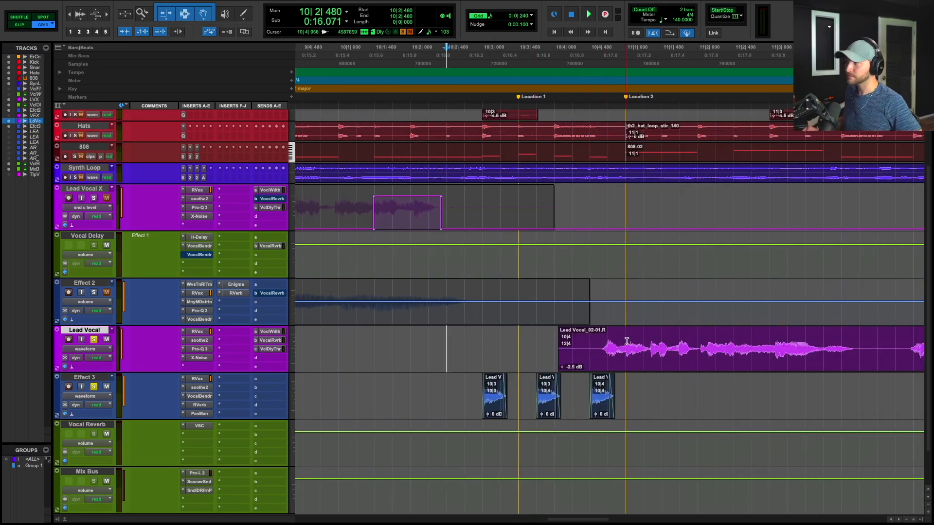
- Mark the Lead Vocal slice at the start of bar 11, unsolo Effect 3 and play the vocal from 10|4|480
drag(627, 344, 650, 344)
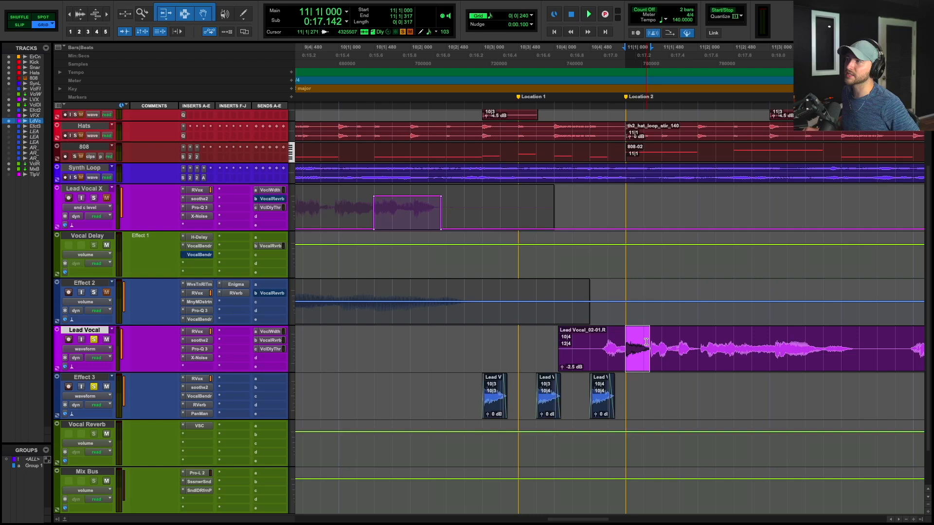
click(591, 341)
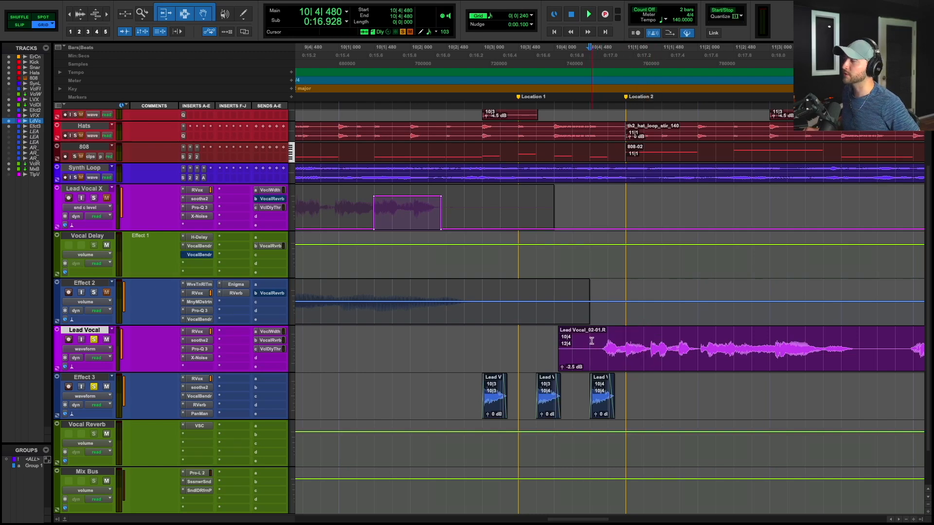
key(space)
key(space)
key(space)
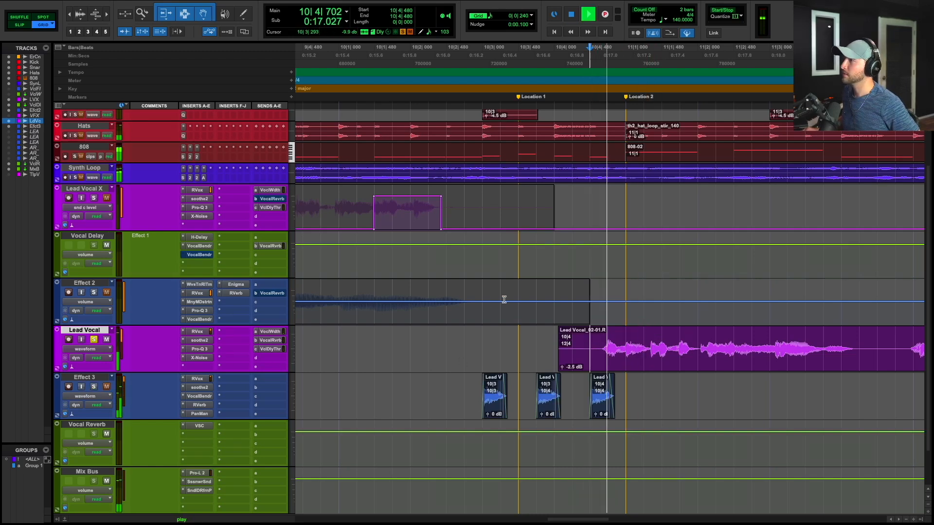
key(space)
- Copy the Lead Vocal slice at bar 11 and paste it over the three Effect 3 clips at 10|3|000, 10|3|720 and 10|4|480
drag(590, 341, 650, 339)
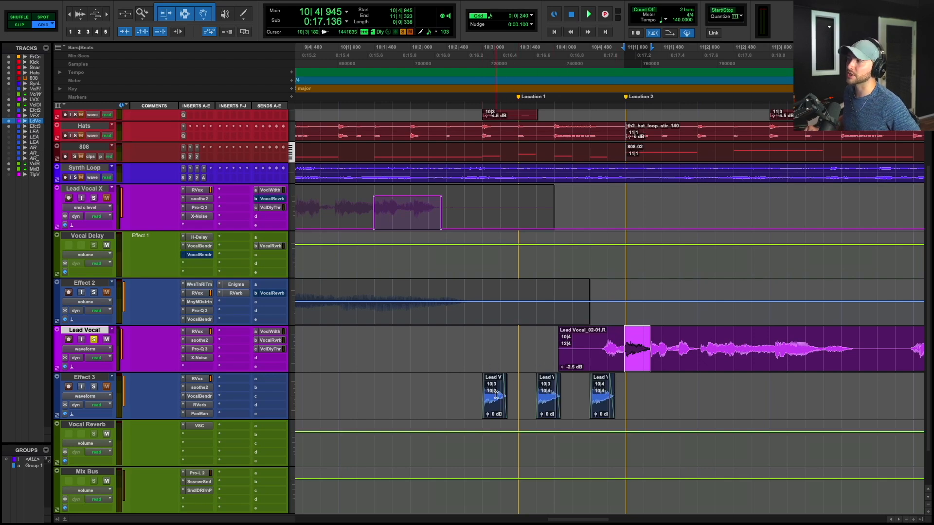
click(494, 413)
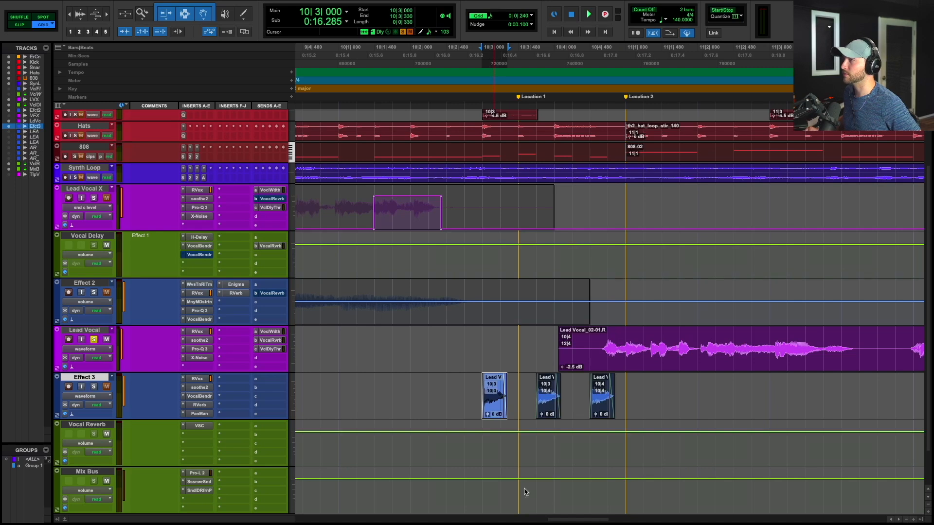
key(super+v)
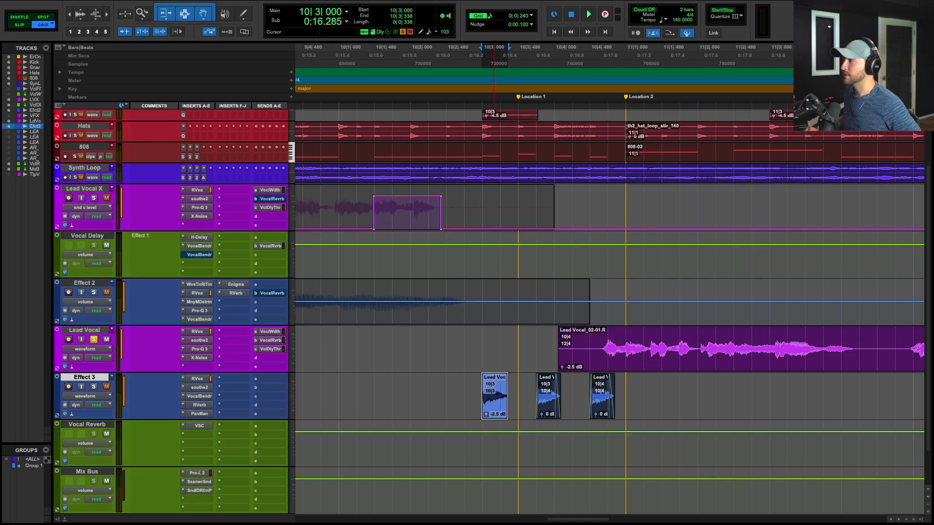
click(547, 413)
key(super+v)
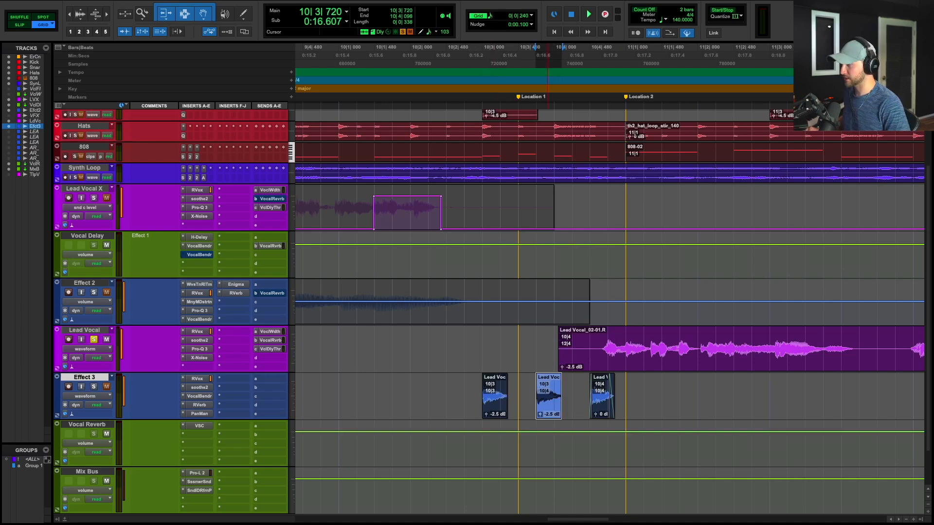
click(602, 414)
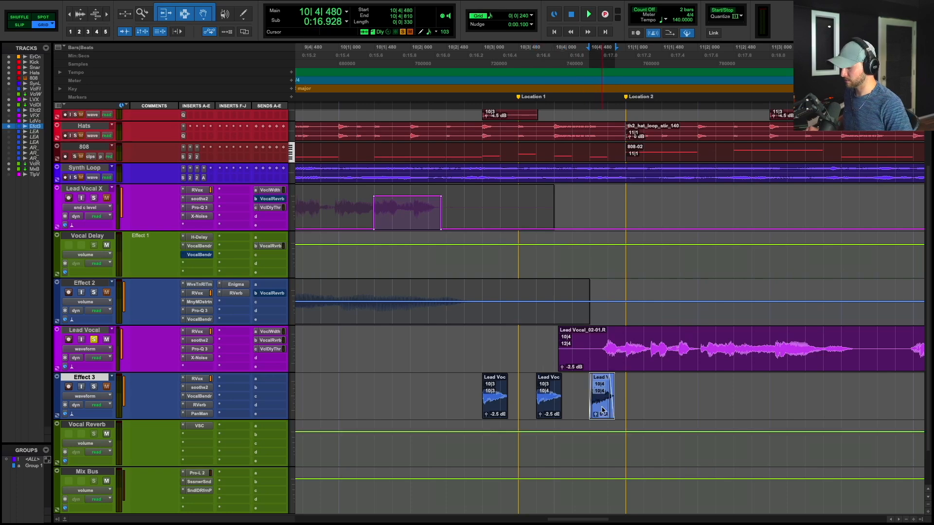
key(super+v)
- Undo the slices pasted over the three Effect 3 clips
key(super+z)
key(super+z)
key(super+z)
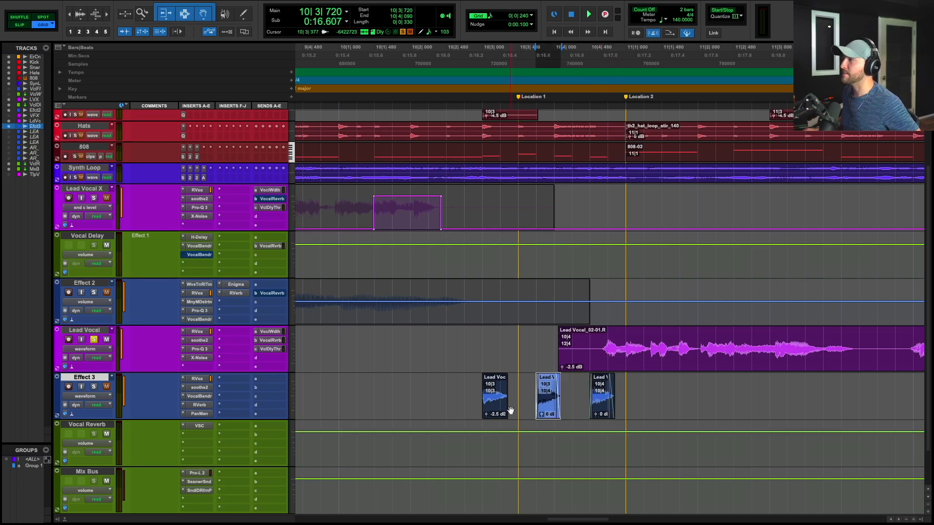
- Examine the fade-in and fade-out on Effect 3's first clip at 10|3|000
key(super+bracketright)
key(super+bracketright)
key(super+bracketright)
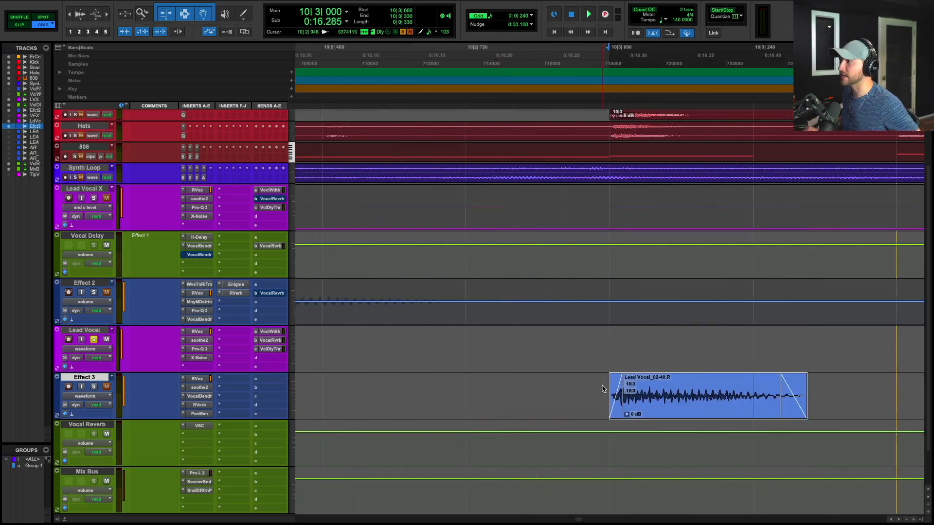
click(602, 389)
key(super+bracketleft)
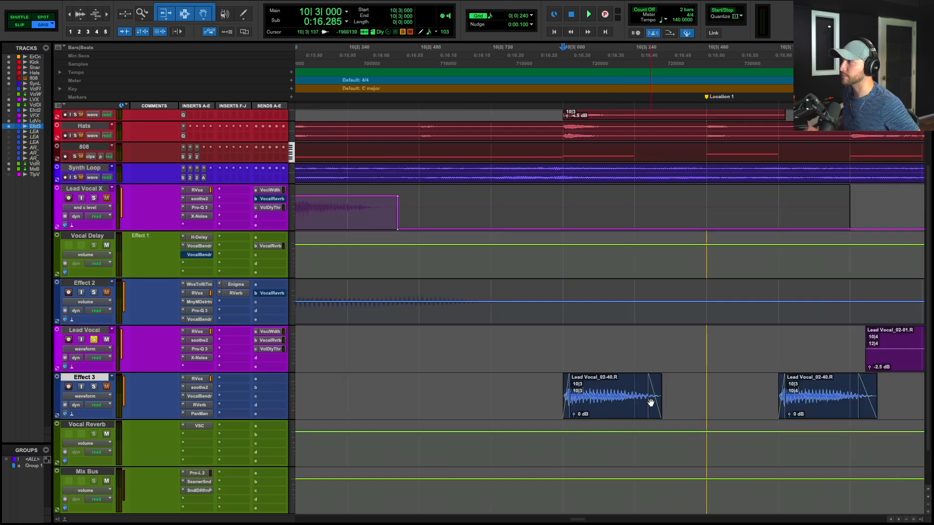
- Bypass all of Effect 3's inserts, solo the track and play its dry clips from 10|2|720
click(511, 391)
key(shift+a)
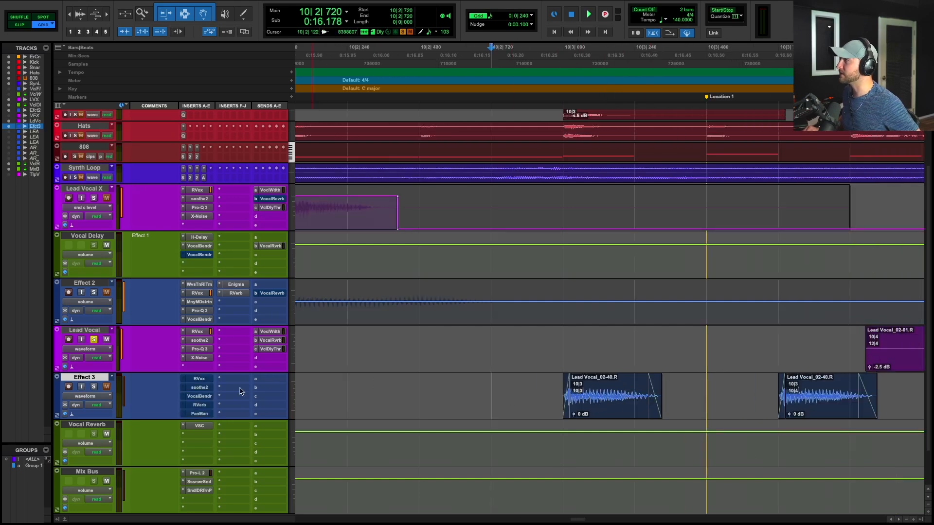
click(93, 386)
key(space)
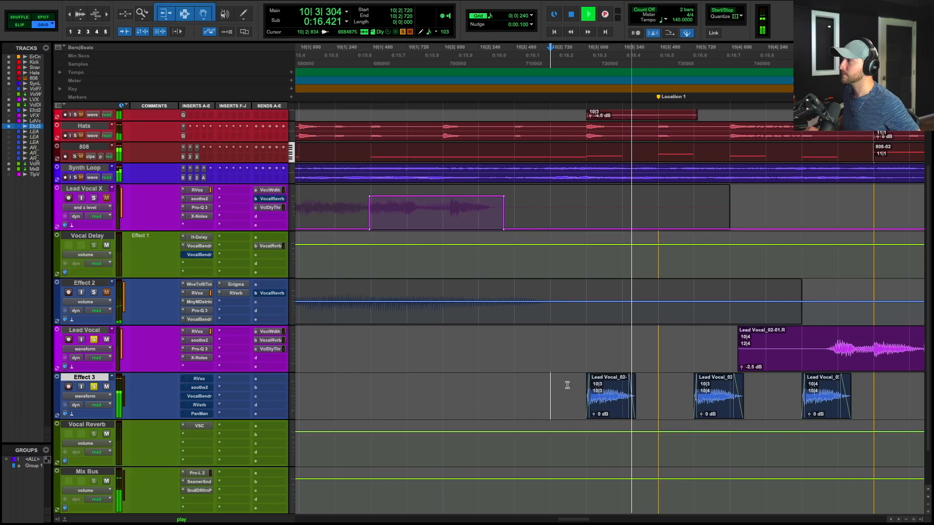
key(super+bracketleft)
key(super+bracketleft)
key(space)
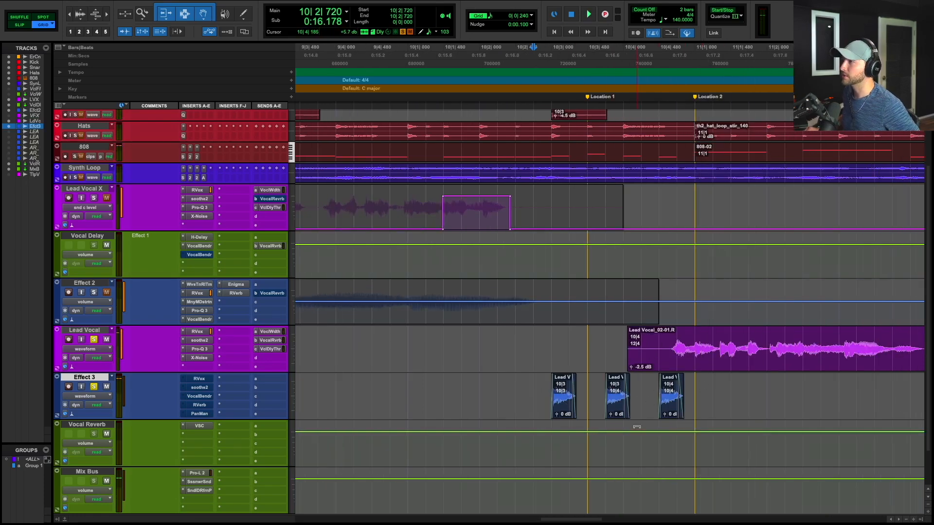
- Compare the Lead Vocal slice from 11|1|000 to 11|1|240 with the lead-in from 10|3|000 to 11|1|000 by highlighting each range
drag(572, 345, 717, 344)
click(625, 343)
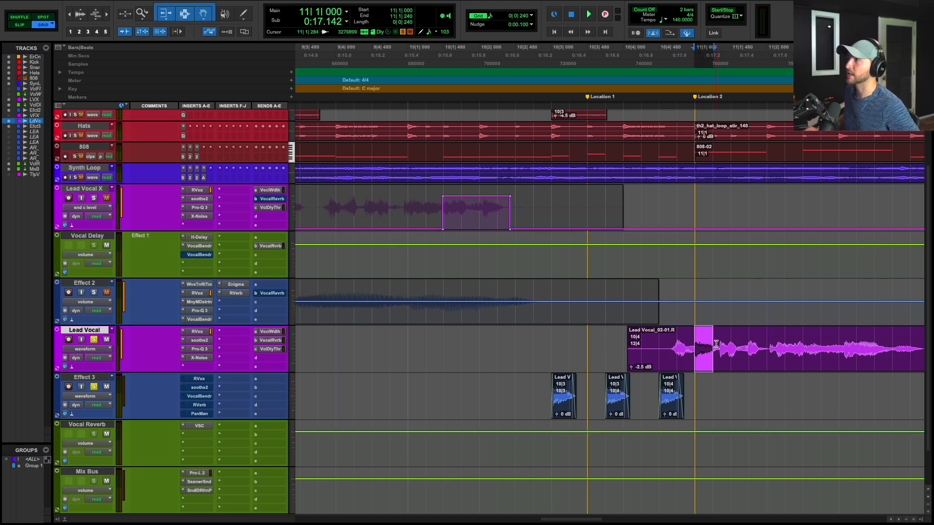
click(624, 341)
drag(554, 344, 694, 350)
click(620, 344)
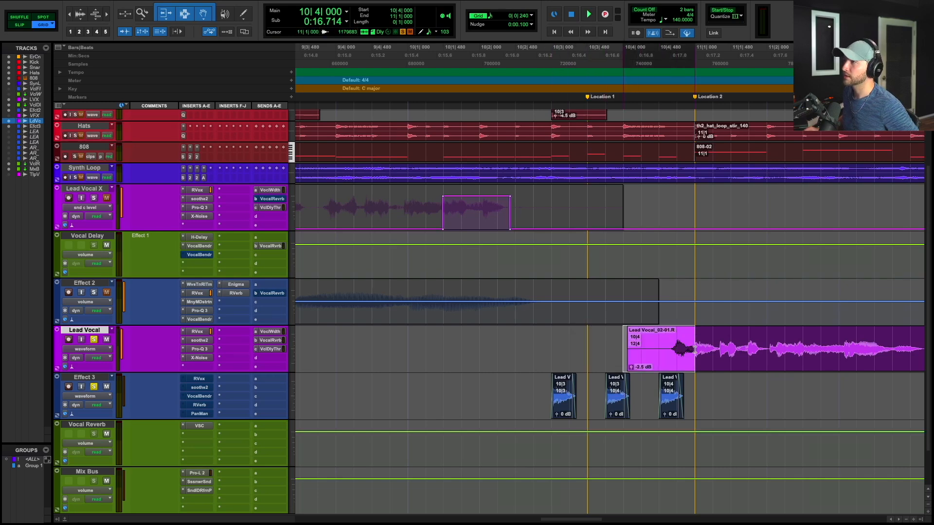
click(556, 344)
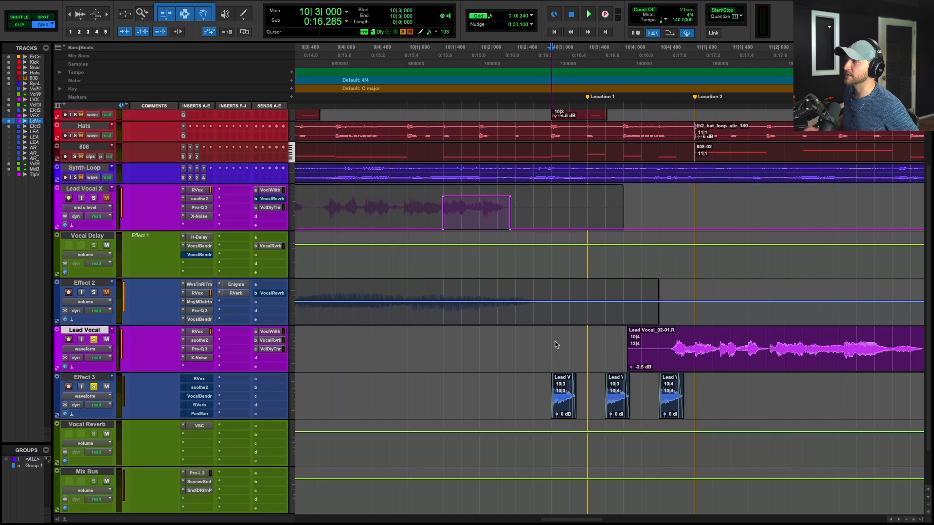
mouse_move(556, 344)
mouse_down()
mouse_move(696, 345)
mouse_move(551, 350)
mouse_up()
click(570, 348)
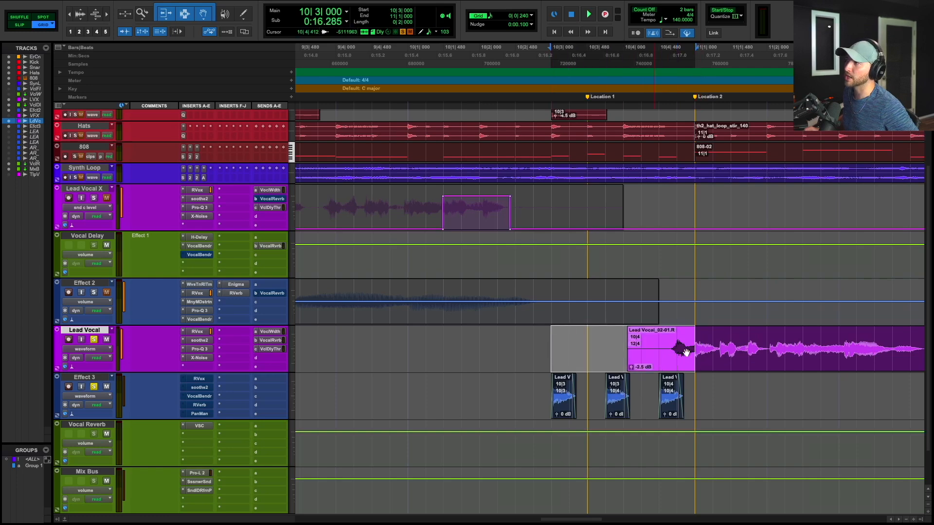
click(684, 342)
drag(698, 343, 721, 340)
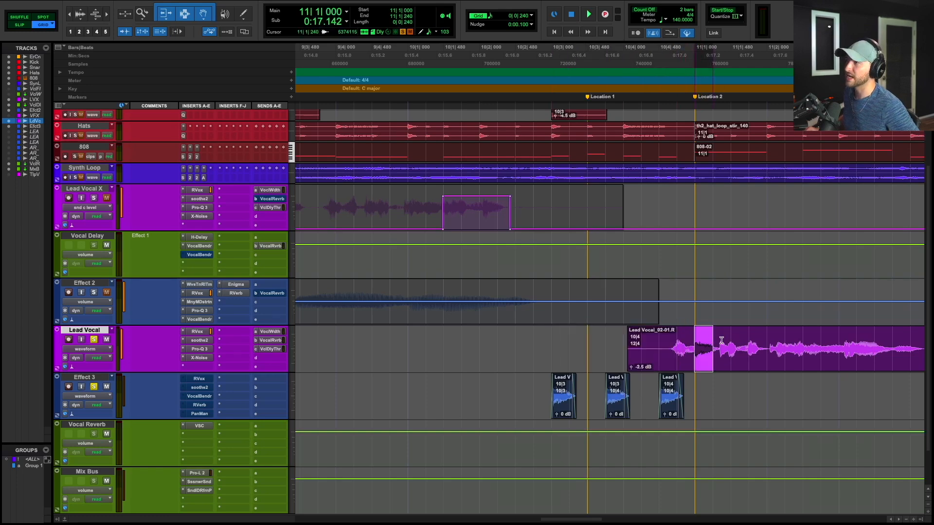
click(721, 340)
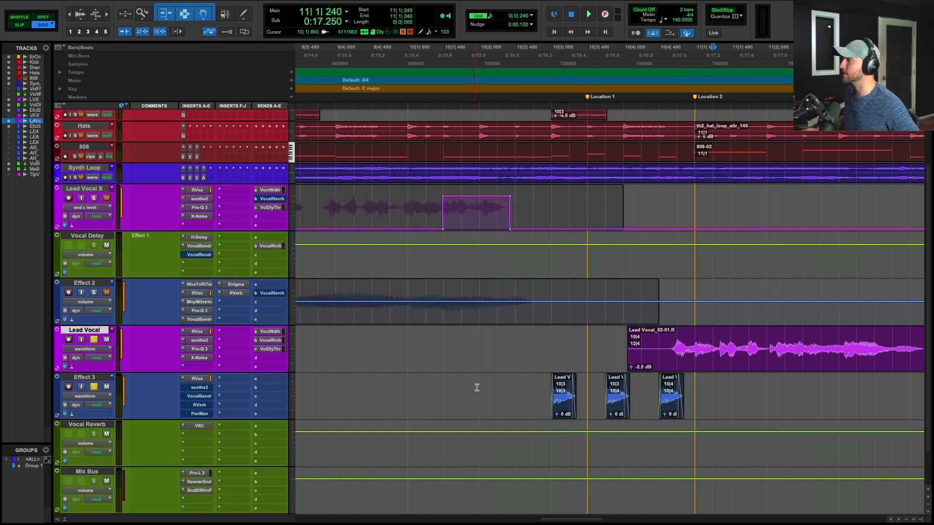
- Reactivate RVox and soothe2 on Effect 3 and play its clips from 10|2|720
click(534, 387)
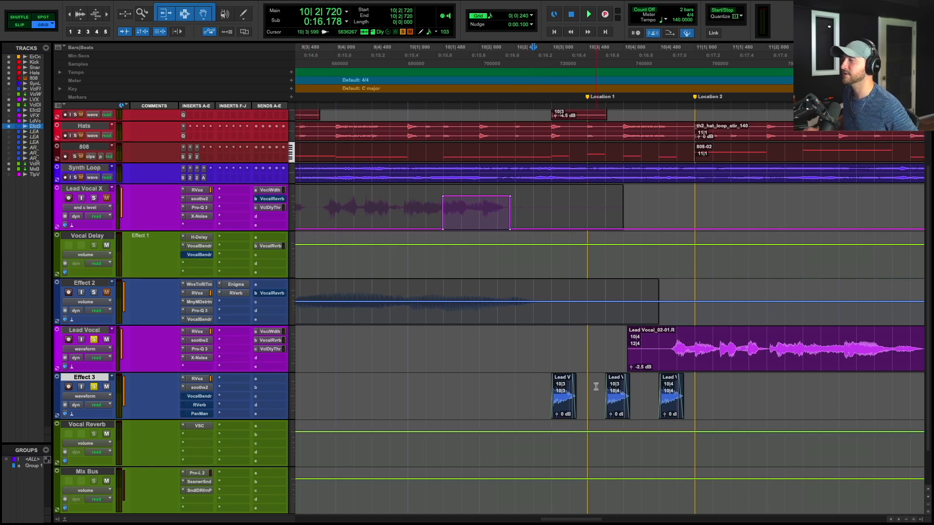
key(space)
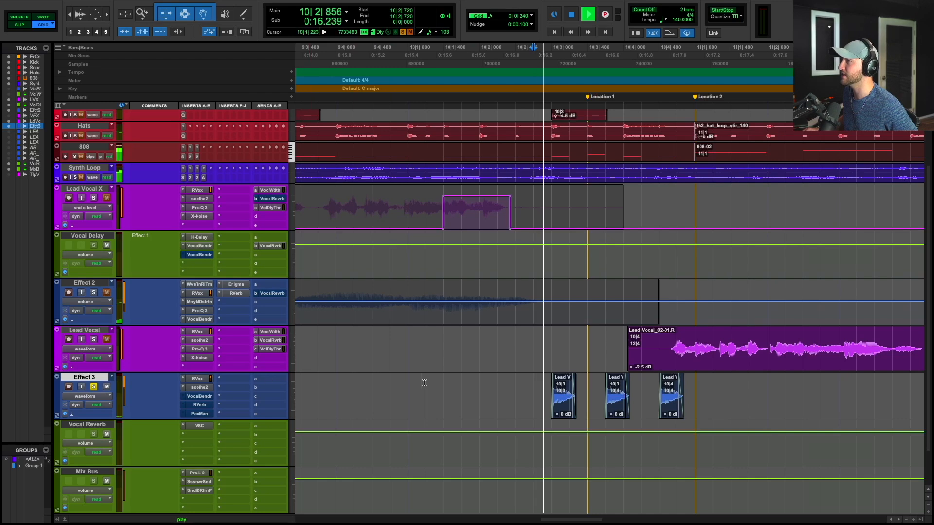
key(space)
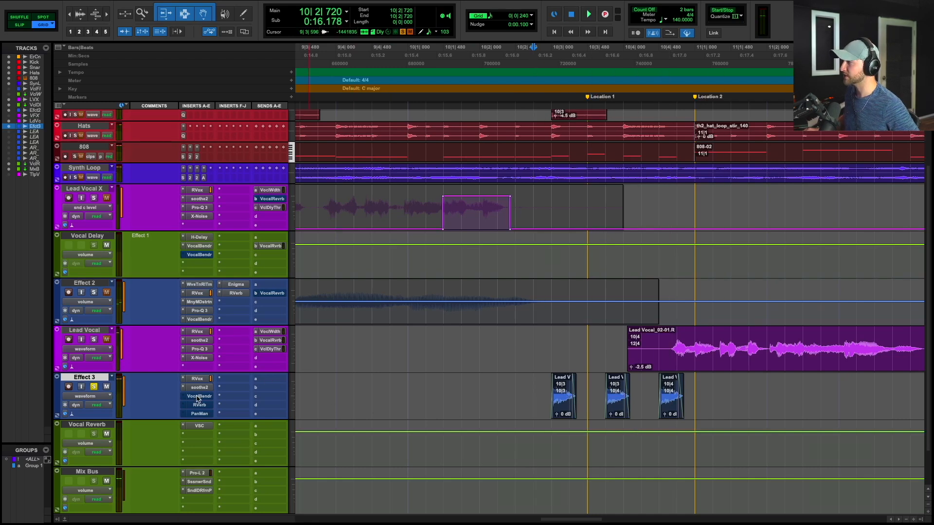
- Reactivate Vocal Bender on Effect 3, open its plug-in window clear of the clips and play them from 10|2|720
super+click(198, 397)
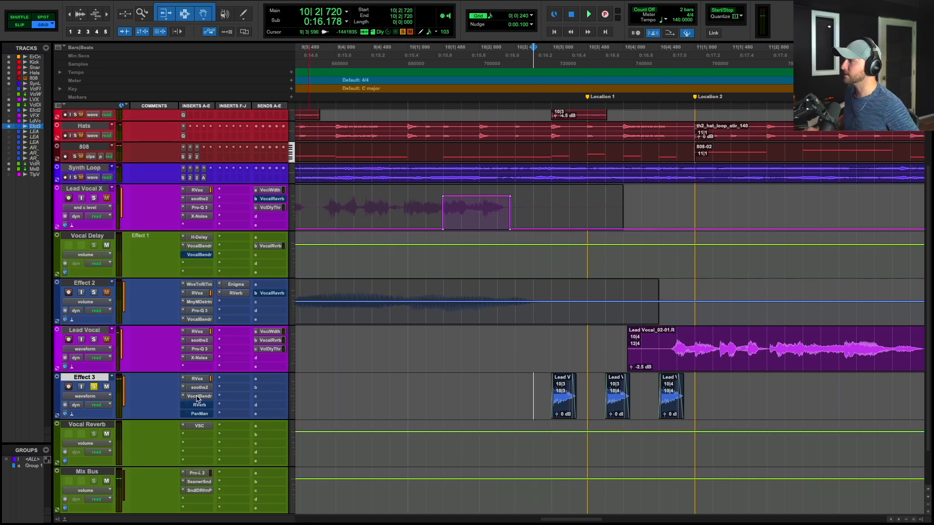
click(198, 396)
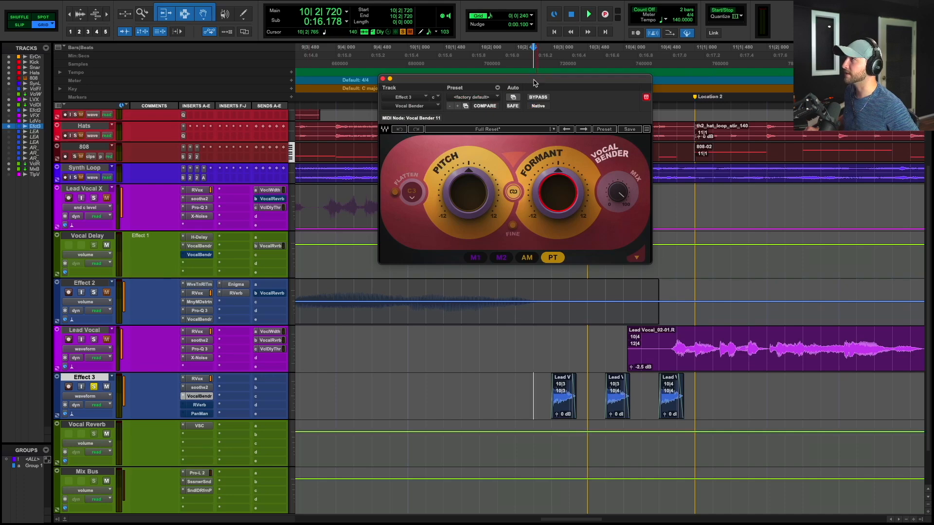
drag(533, 82, 523, 166)
key(space)
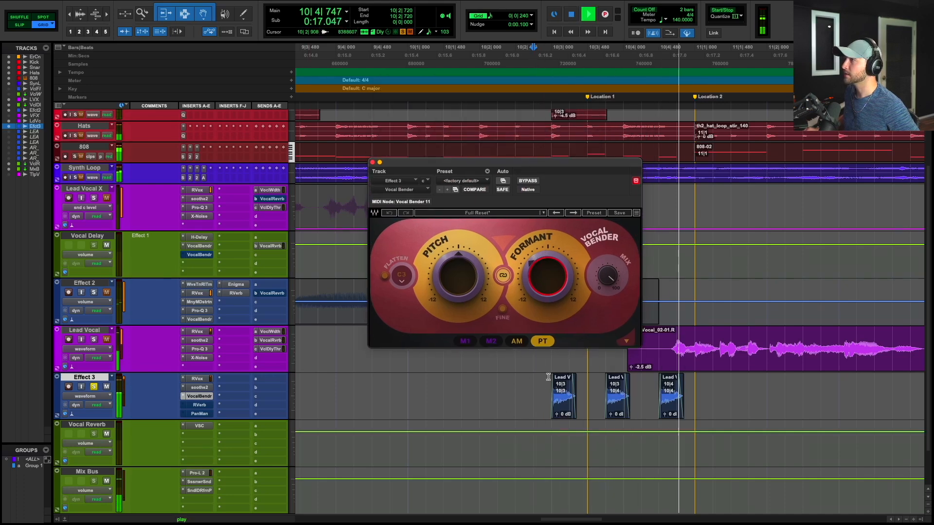
key(space)
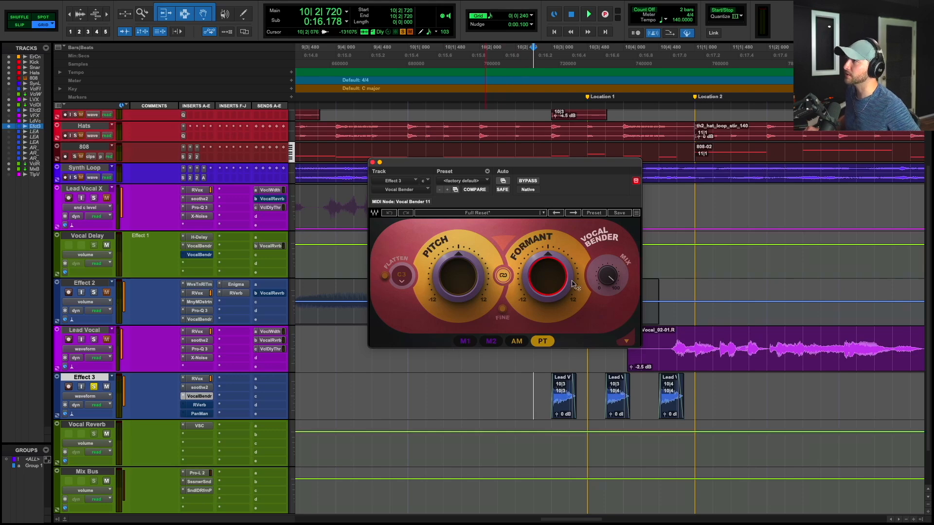
- Display Effect 3's Vocal Bender Formant automation on the track
mouse_move(554, 278)
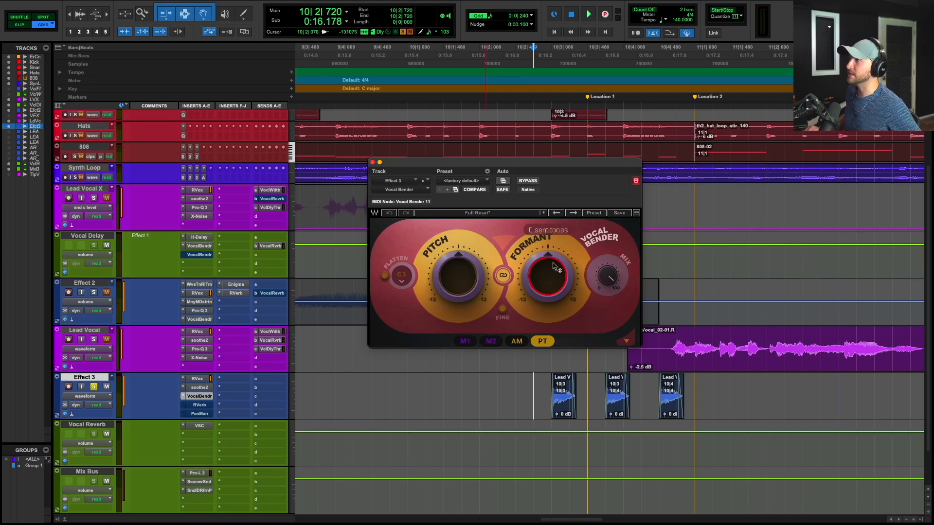
click(96, 397)
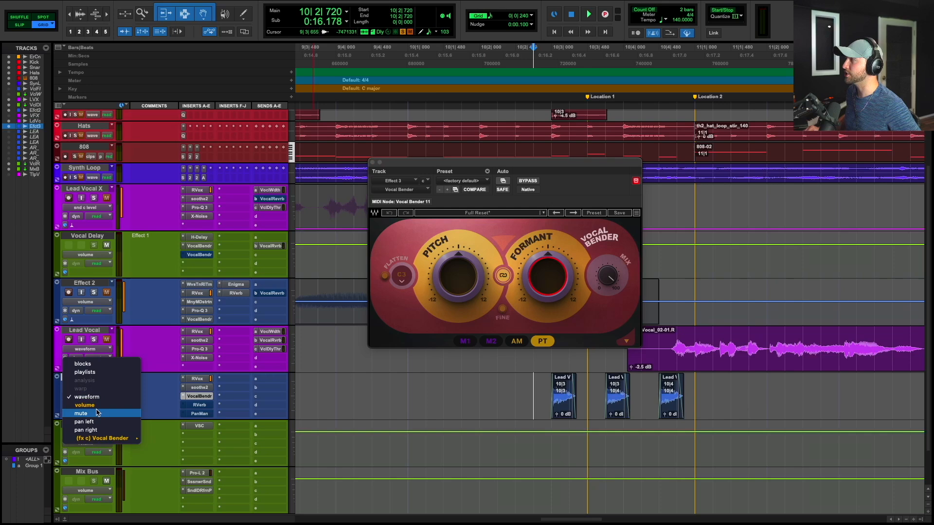
mouse_move(107, 441)
click(156, 441)
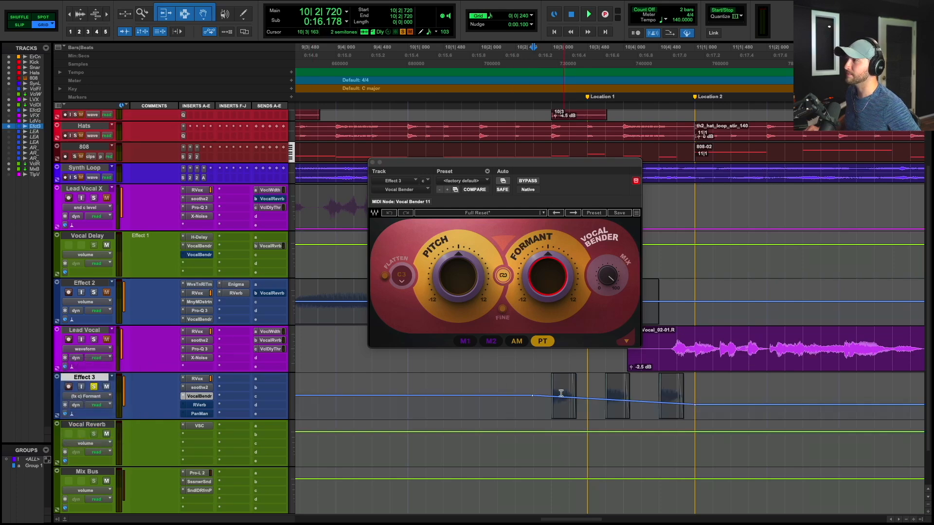
- Play Effect 3's clips from 10|2|480 and delete the Formant automation ramp across them
drag(533, 391, 722, 404)
key(space)
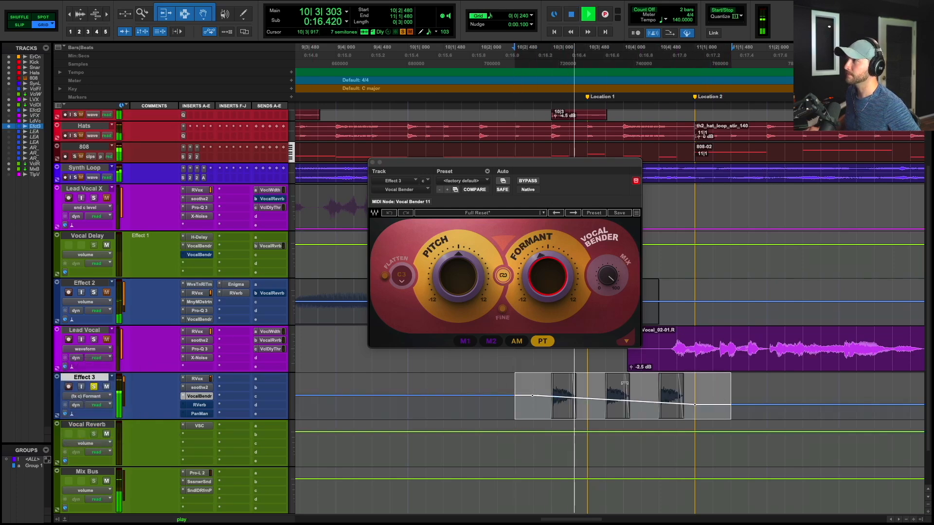
drag(515, 401, 736, 388)
key(Delete)
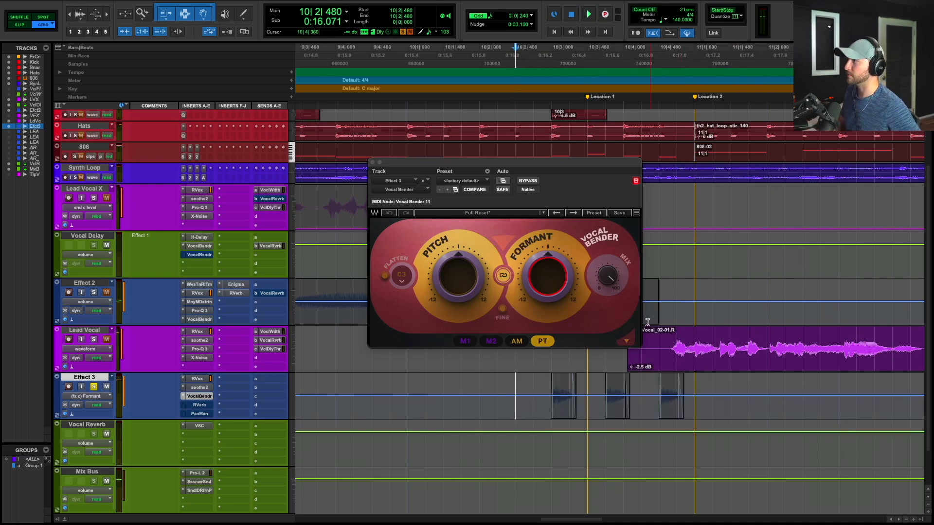
- Disable and re-enable automation for Vocal Bender's Formant control
right_click(554, 272)
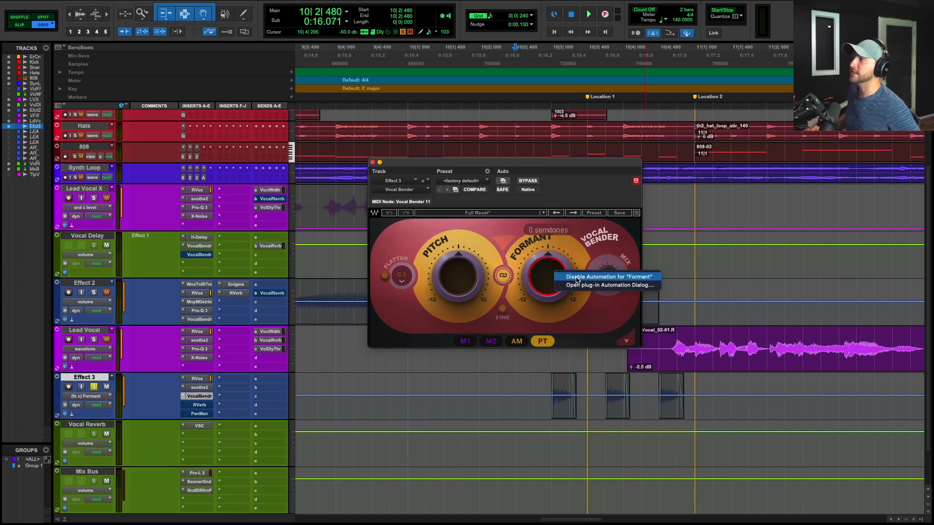
click(577, 278)
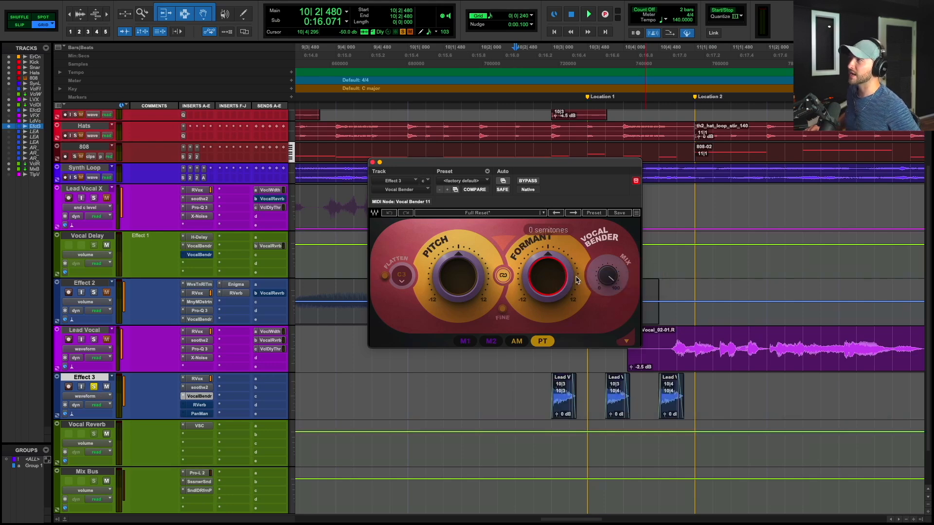
right_click(546, 275)
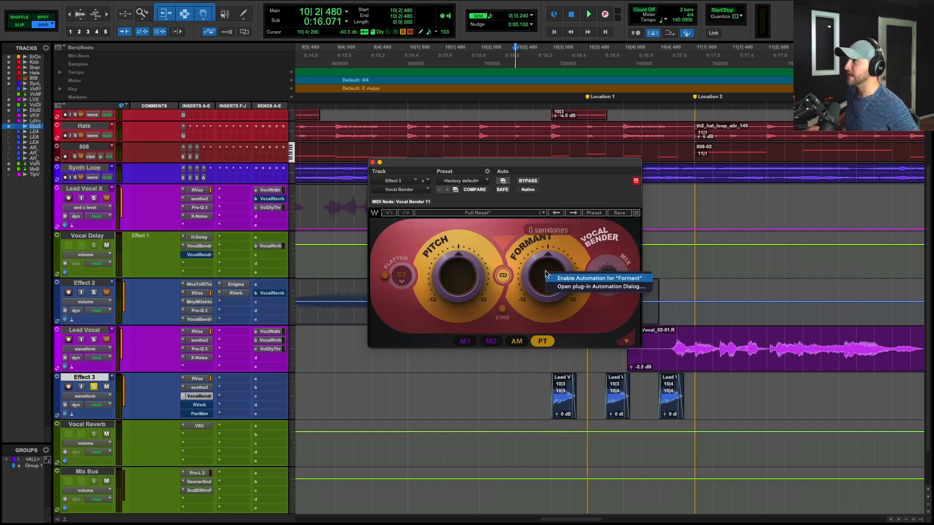
click(592, 279)
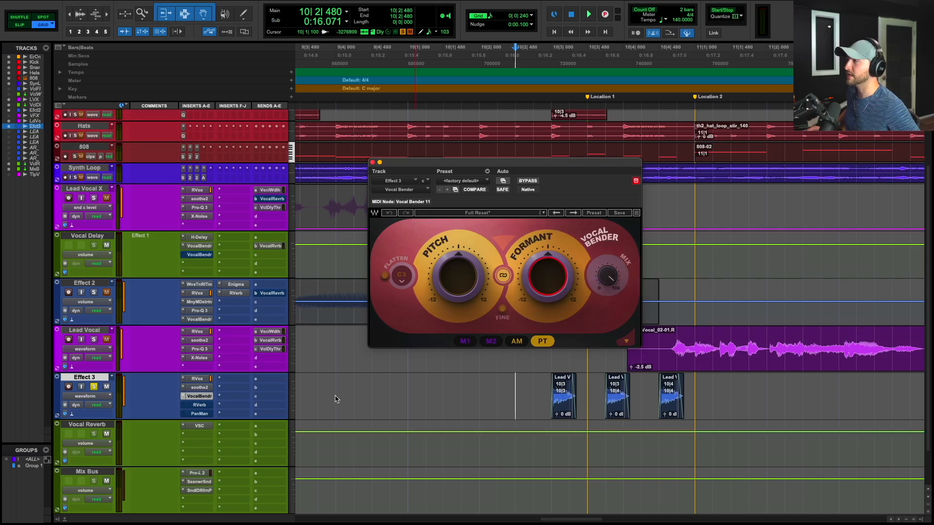
- Switch Effect 3's track view from waveform to the Vocal Bender Formant automation
click(108, 397)
mouse_move(121, 440)
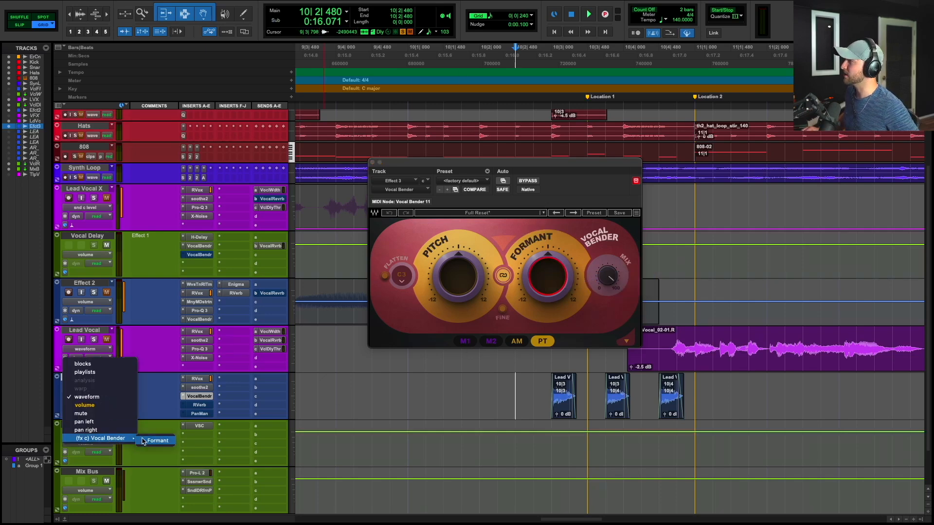
click(158, 440)
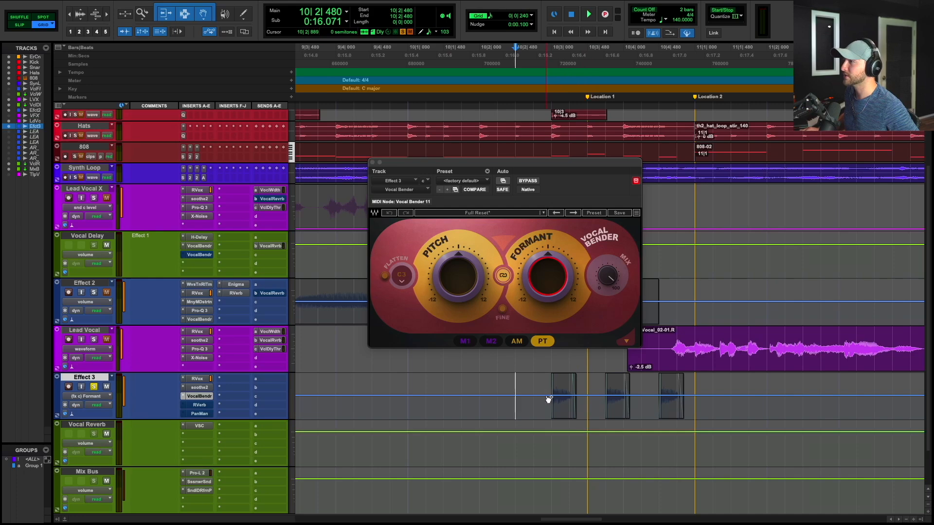
- Draw a falling Formant ramp from 0 semitones just before the first Effect 3 clip to about -4 semitones at Location 2, and play it
click(546, 396)
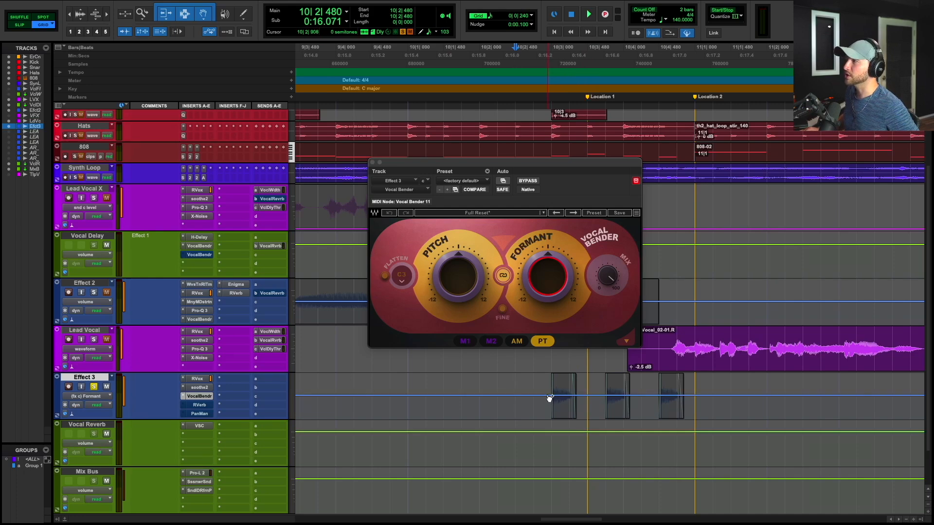
click(547, 396)
drag(695, 396, 695, 402)
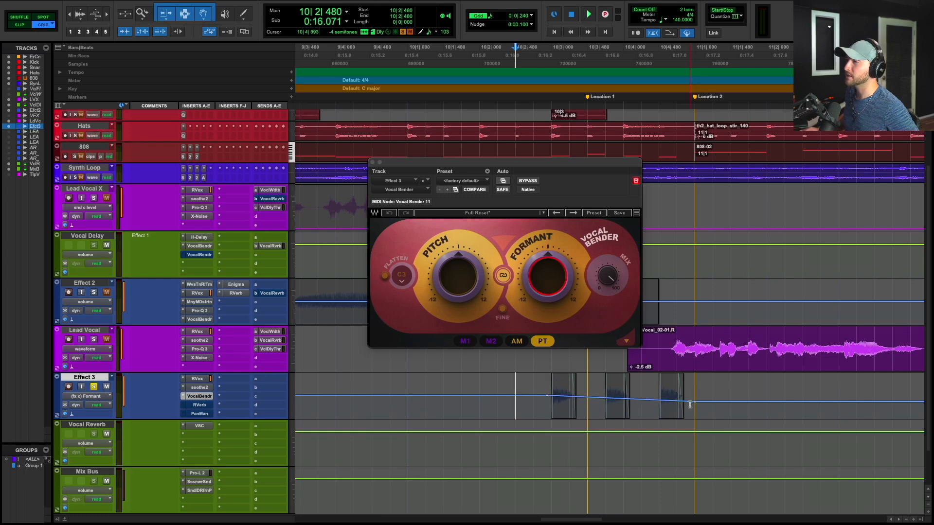
key(space)
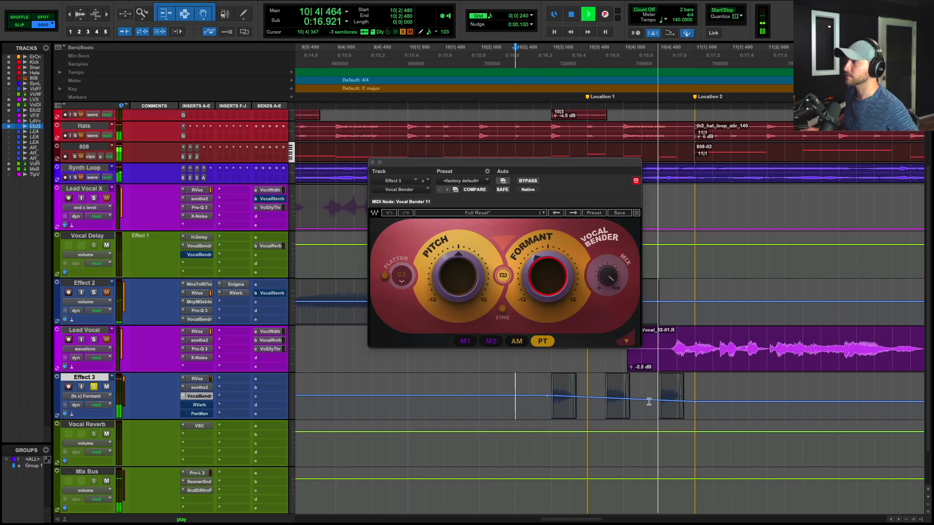
key(space)
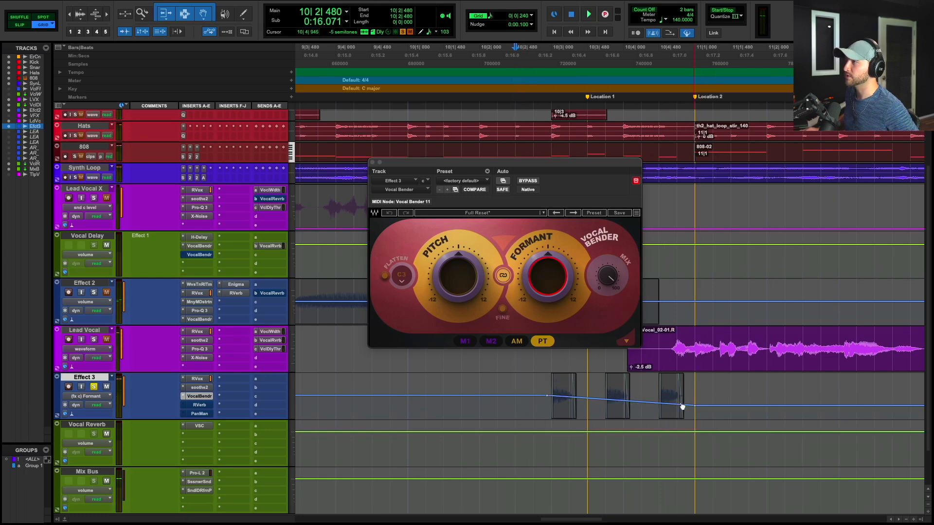
- Fine-tune the Formant ramp's end at Location 2 to about -5 semitones, playing the clips from 10|2|240 and 10|2|720
click(505, 406)
key(space)
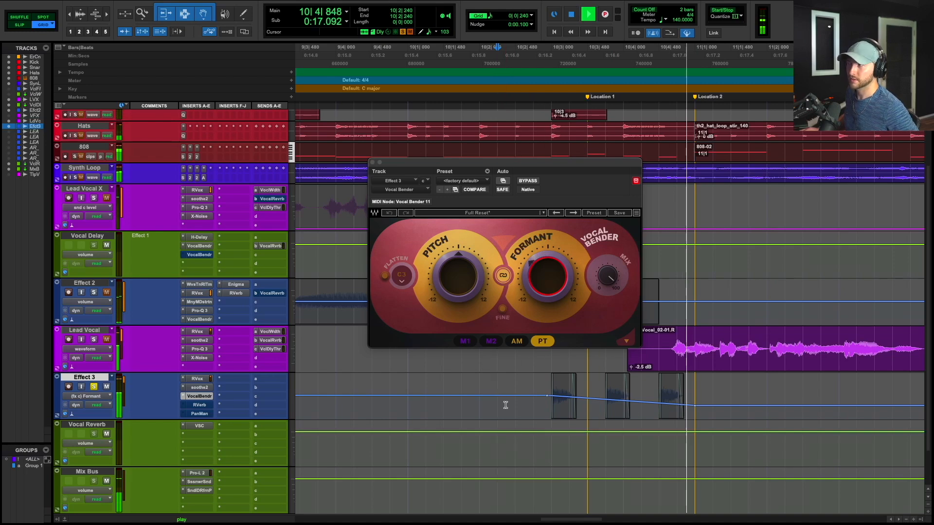
key(space)
drag(696, 408, 696, 407)
click(531, 405)
key(space)
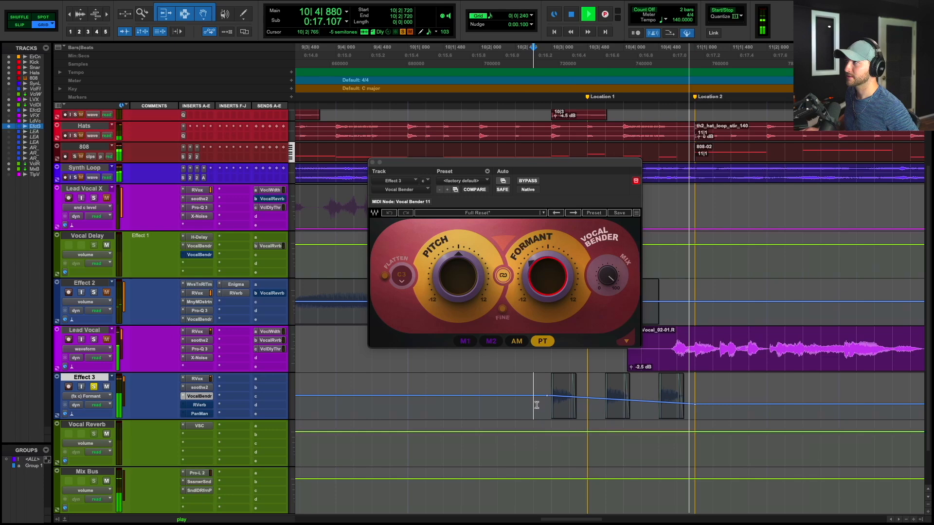
key(space)
- Bend the Formant ramp with a breakpoint between the first and second clips and play from 10|2|720
click(531, 418)
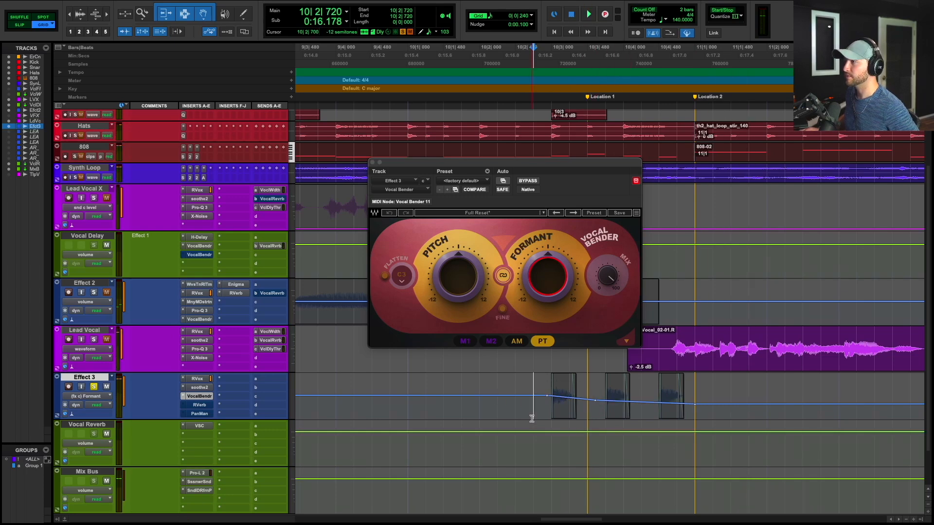
key(space)
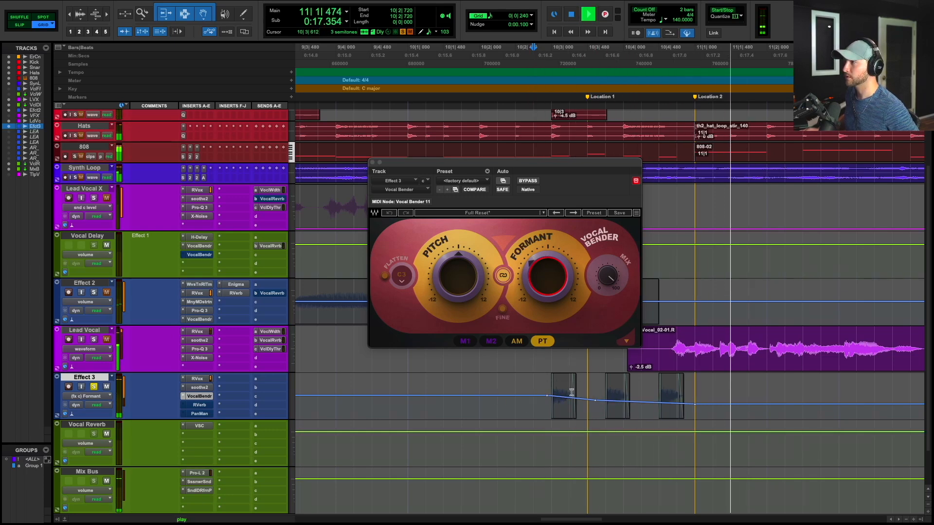
key(space)
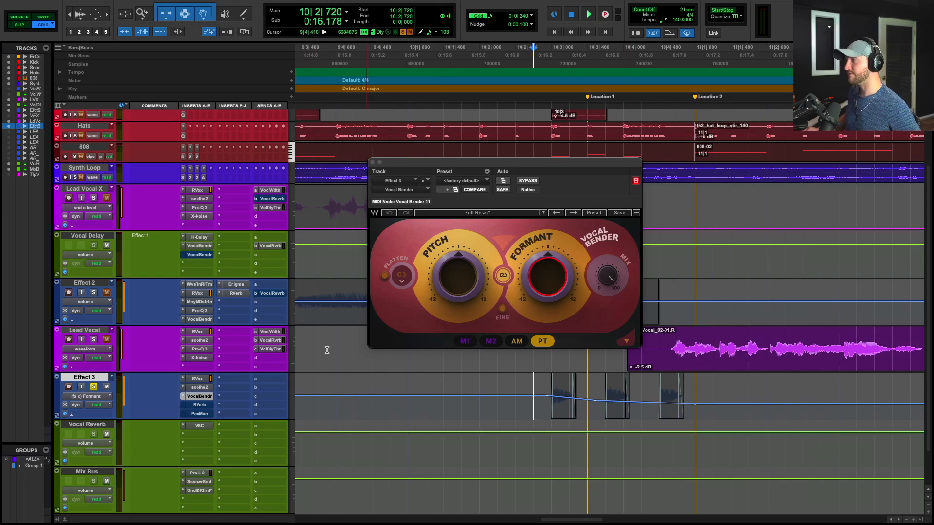
- Reactivate RVerb on Effect 3 and open its plug-in window clear of the clips
click(200, 406)
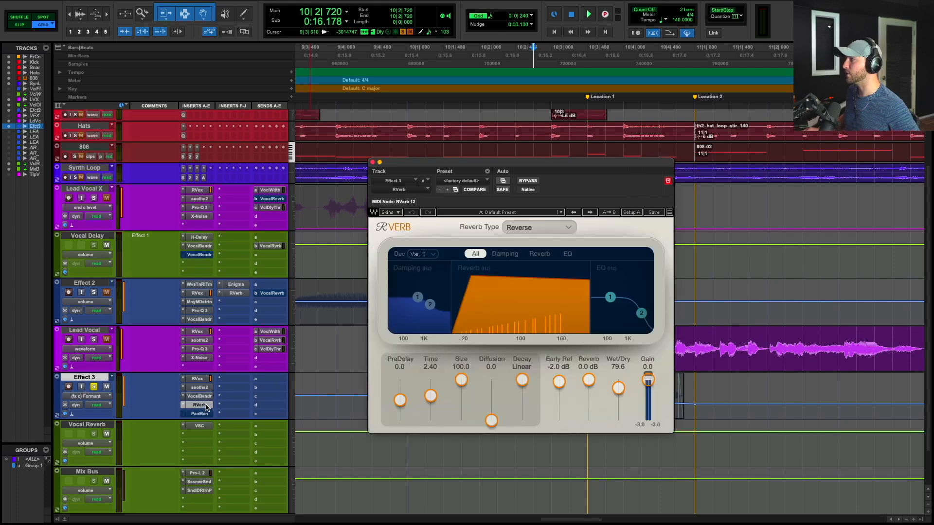
drag(512, 162, 496, 101)
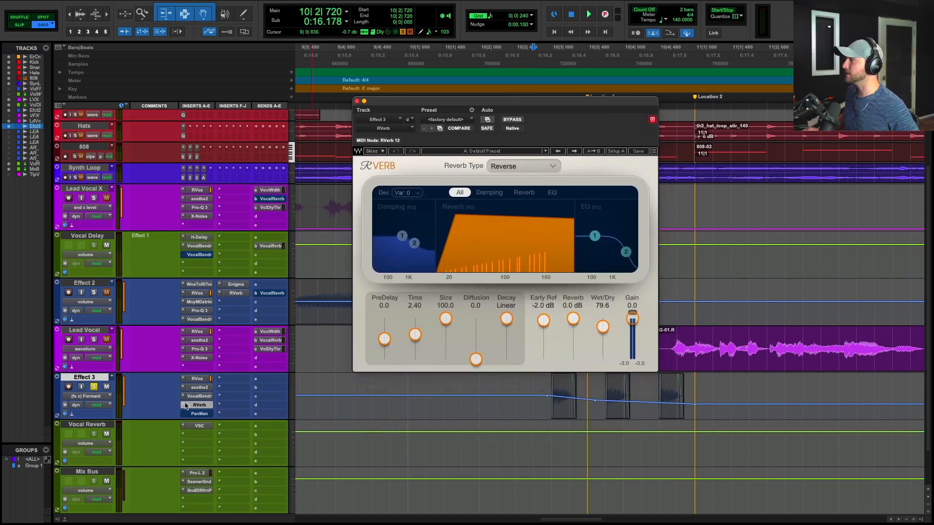
- Reset RVerb to its factory default preset and set the Reverb Type to Reverse
click(449, 119)
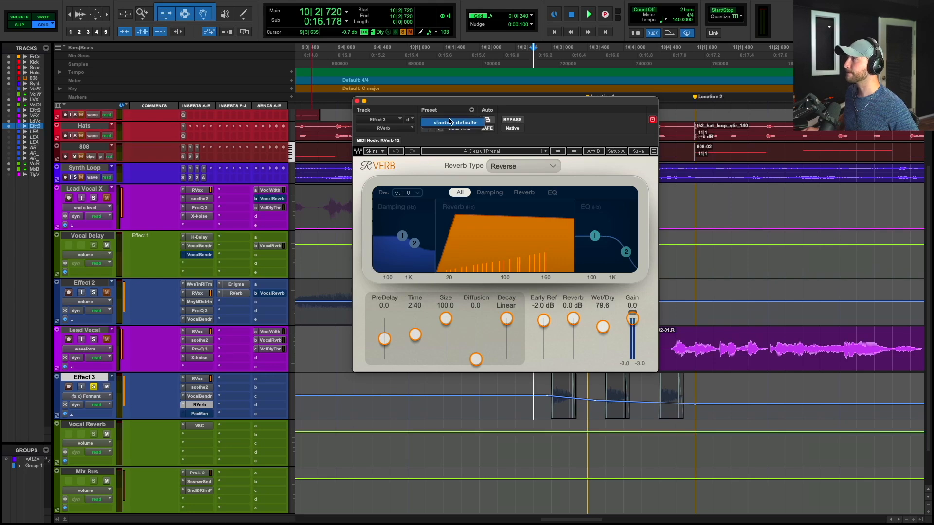
click(449, 124)
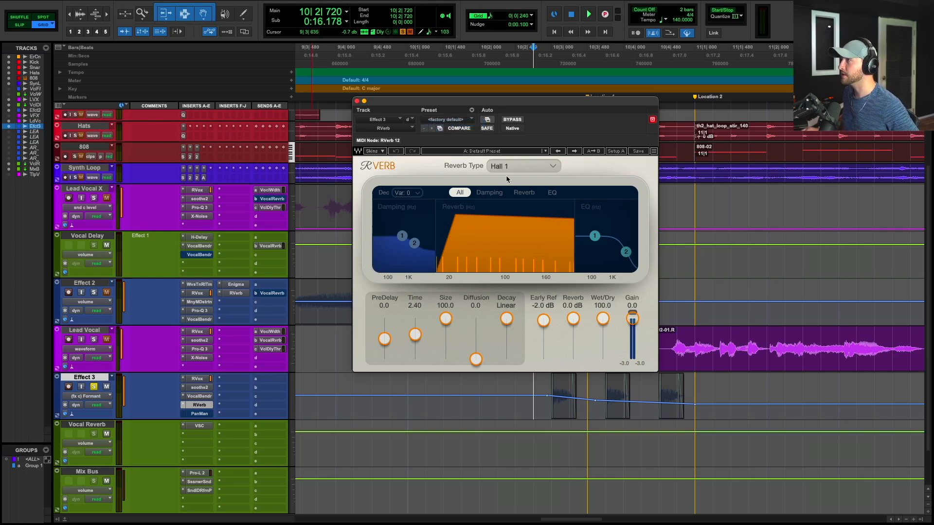
scroll(505, 167, down, 8)
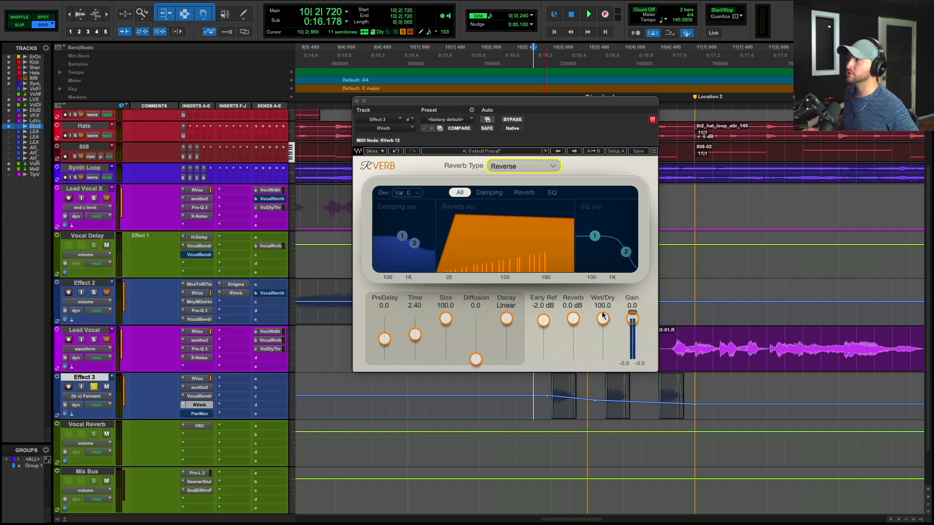
- Play Effect 3's clips from 10|2|720 with RVerb's Wet/Dry at 100, and replay them with it lowered to 67.9
mouse_move(603, 319)
mouse_down()
mouse_move(603, 359)
mouse_move(603, 319)
mouse_up()
click(534, 430)
key(space)
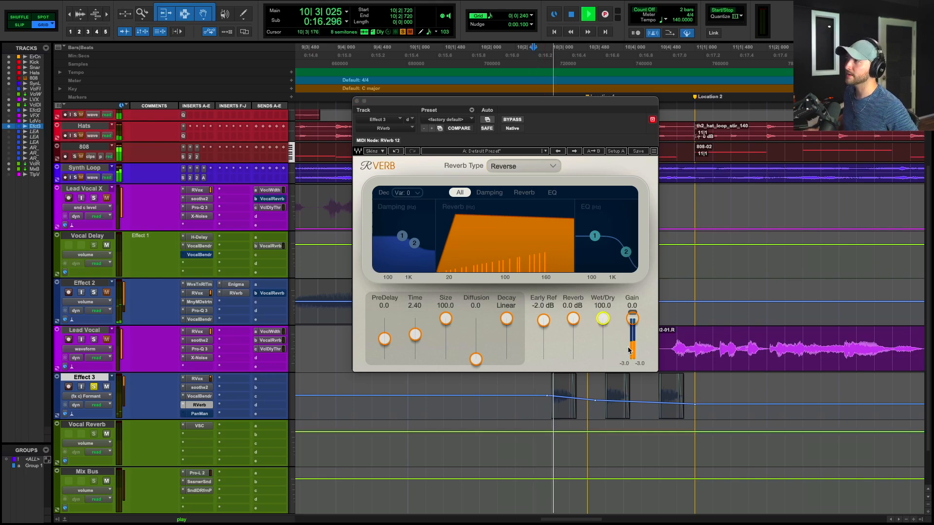
mouse_move(603, 318)
mouse_down()
mouse_move(603, 345)
mouse_move(603, 331)
mouse_up()
key(space)
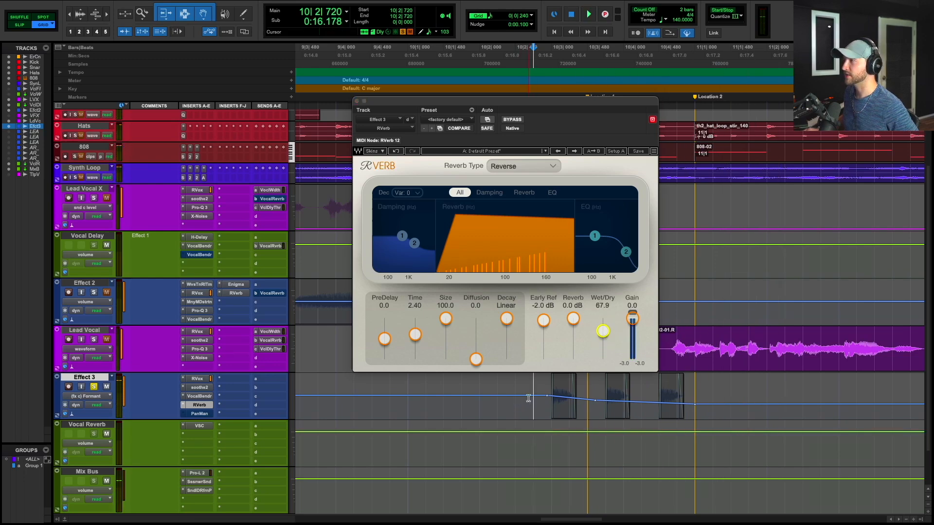
key(space)
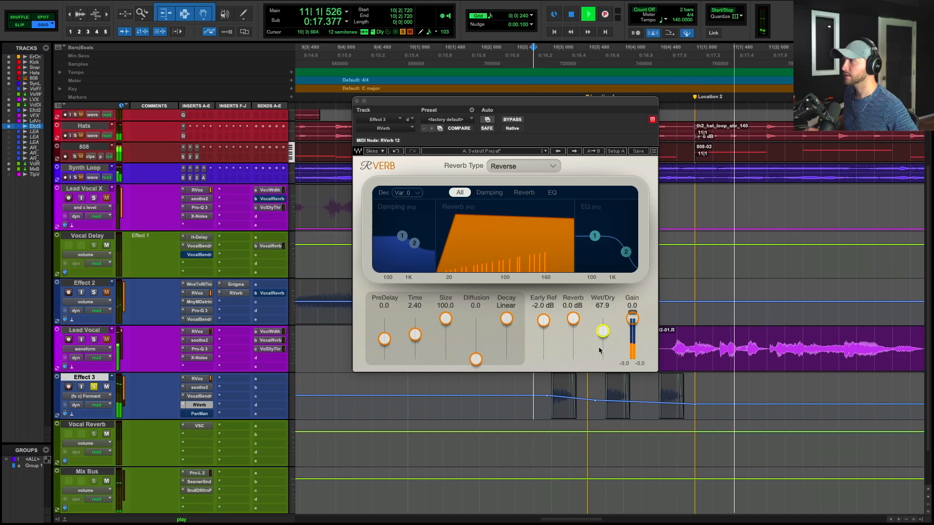
key(space)
- Undo the RVerb changes back to the Reverse type with Wet/Dry at 79.6
click(395, 151)
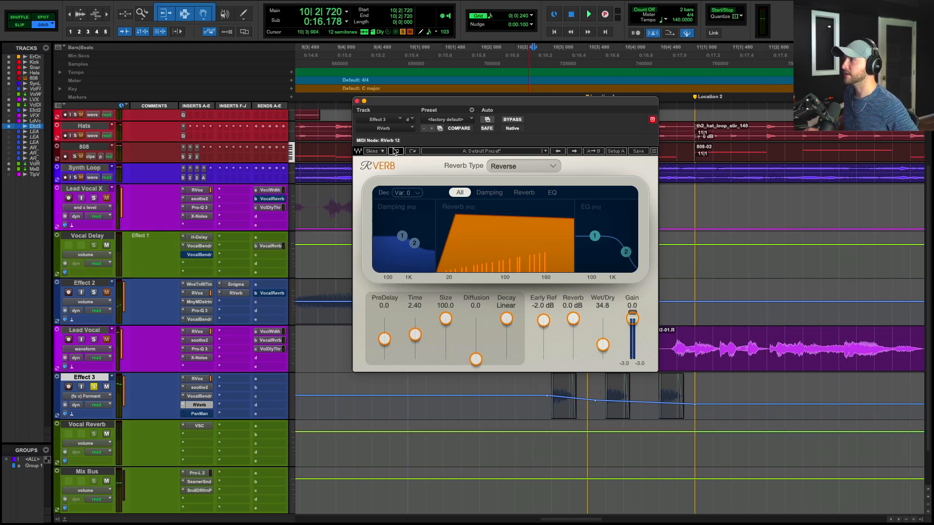
click(396, 151)
click(395, 150)
click(395, 151)
click(395, 151)
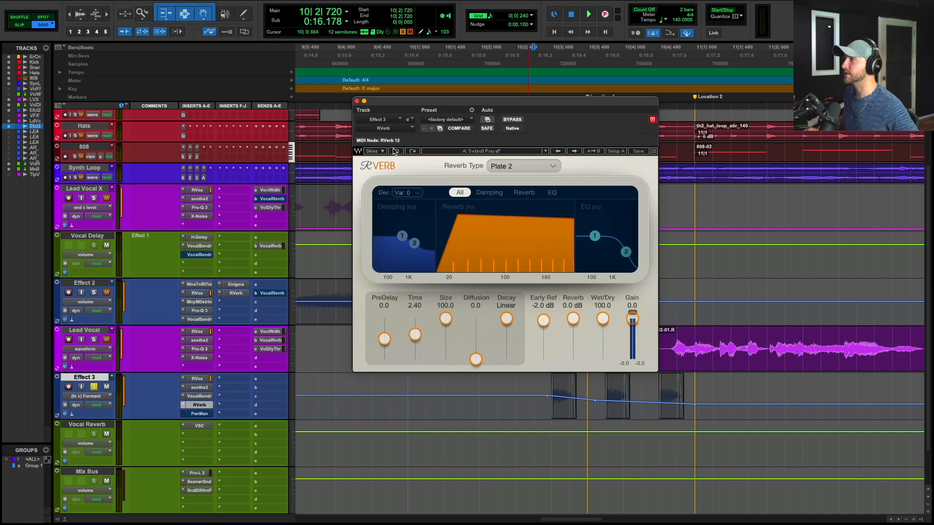
click(395, 150)
click(395, 150)
click(395, 150)
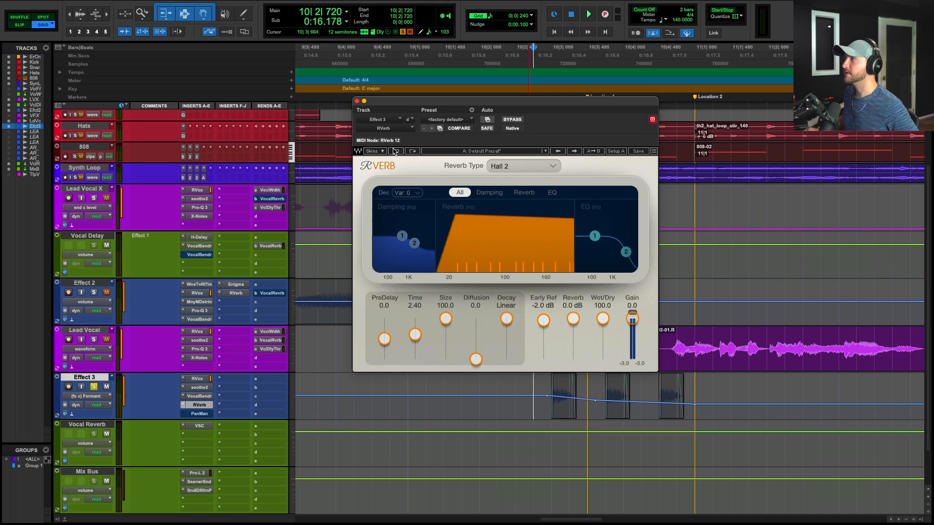
click(395, 150)
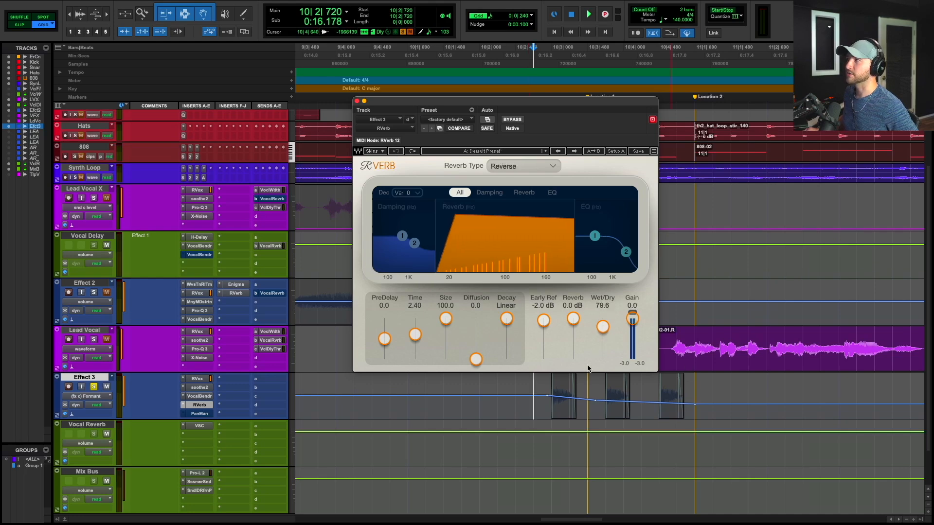
- Play Effect 3's clips with RVerb from 10|2|480 and close the RVerb window
key(space)
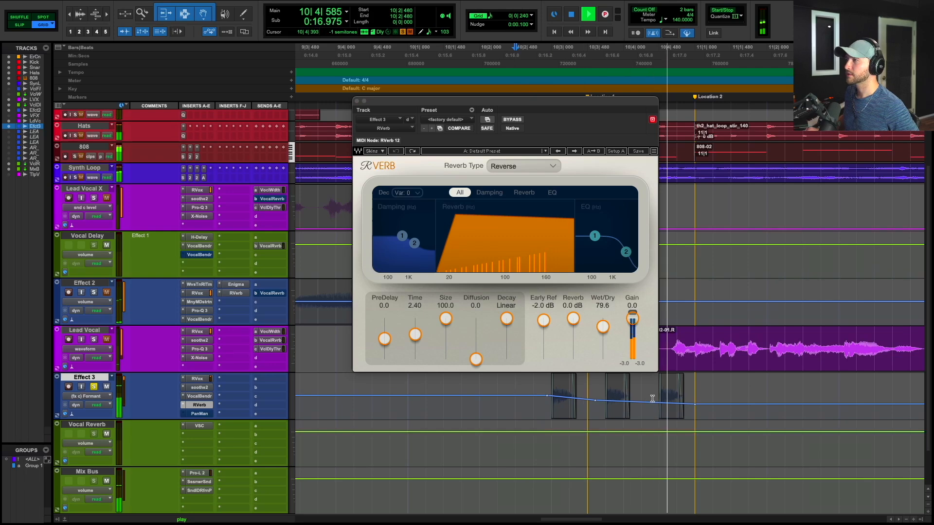
key(space)
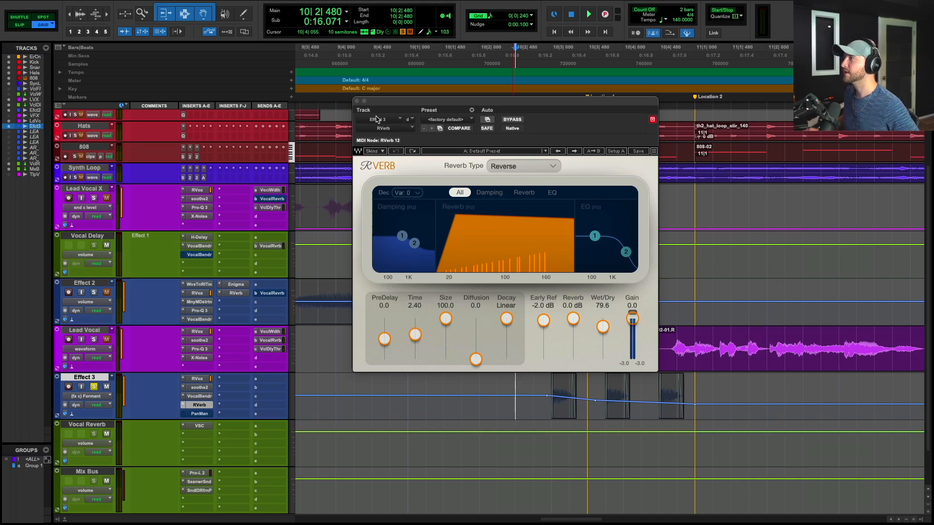
click(356, 101)
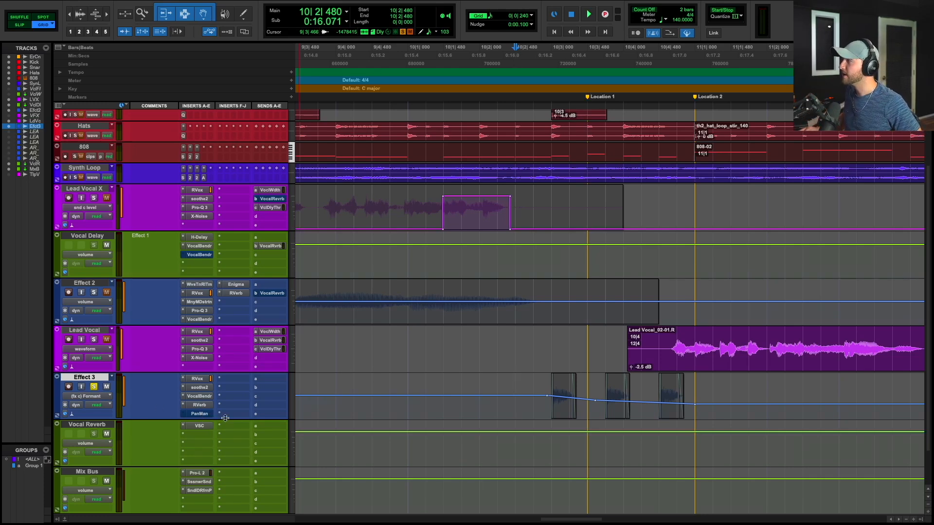
- Open the PanMan insert on Effect 3, move its window clear of the track, and adjust the Width knob
click(199, 414)
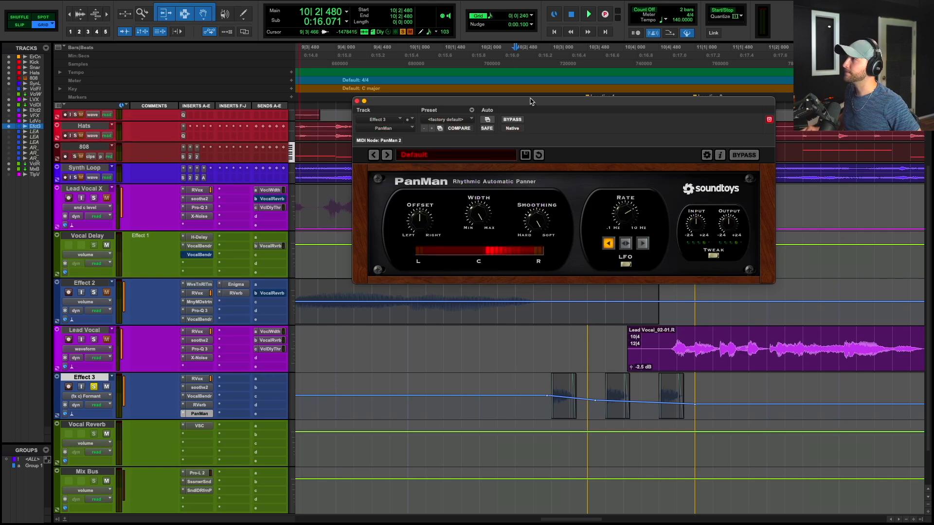
drag(533, 101, 502, 76)
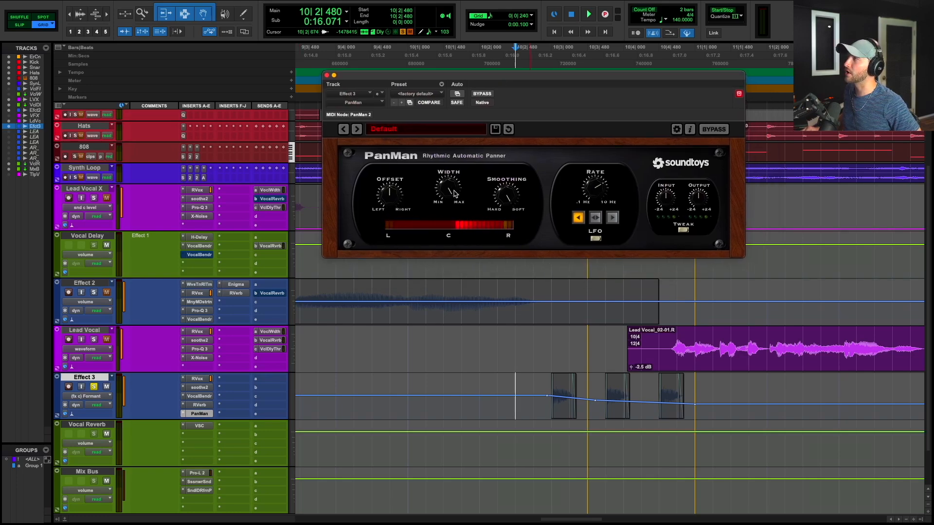
drag(448, 190, 444, 207)
- Play Effect 3's clips through PanMan from 10|2|480, and again from 10|2|240
click(514, 402)
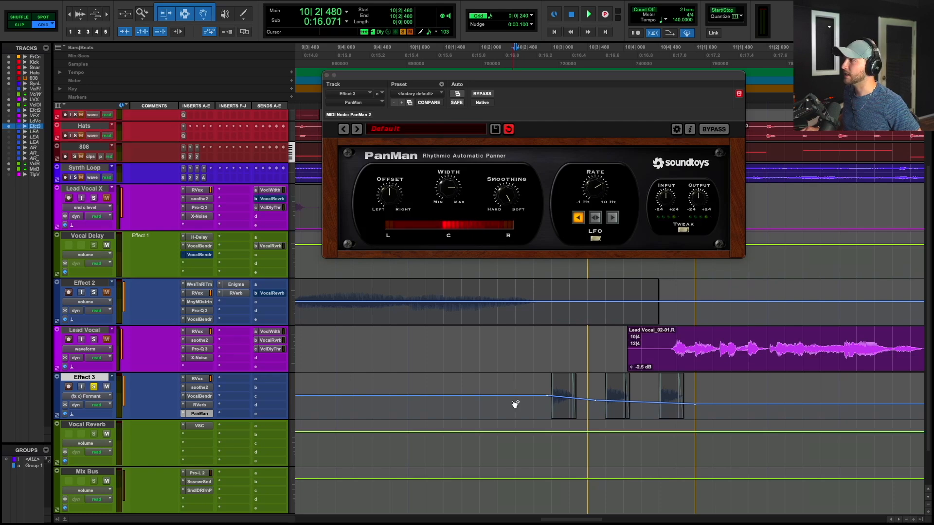
key(space)
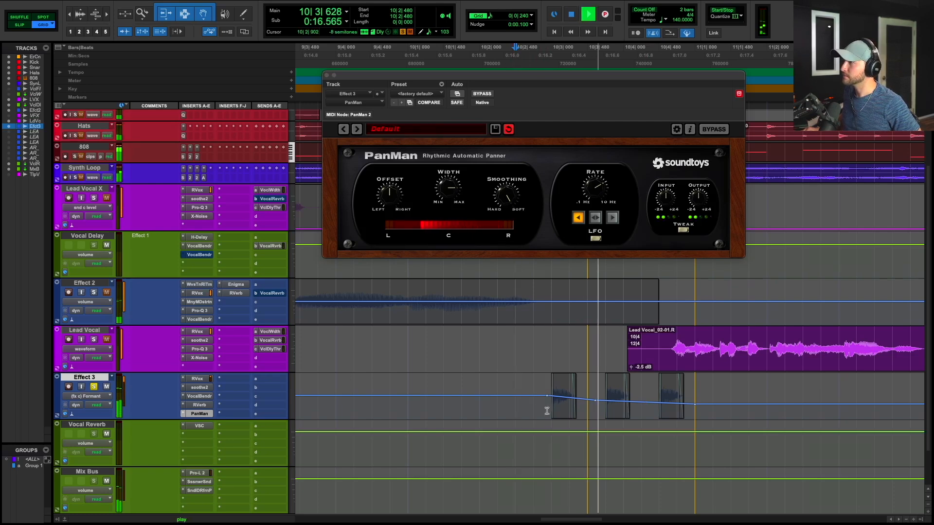
key(space)
click(496, 403)
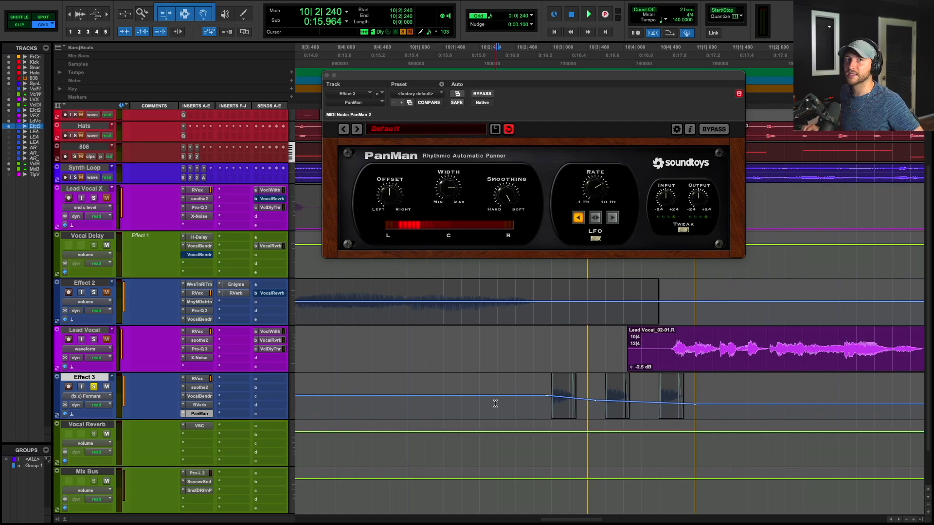
key(space)
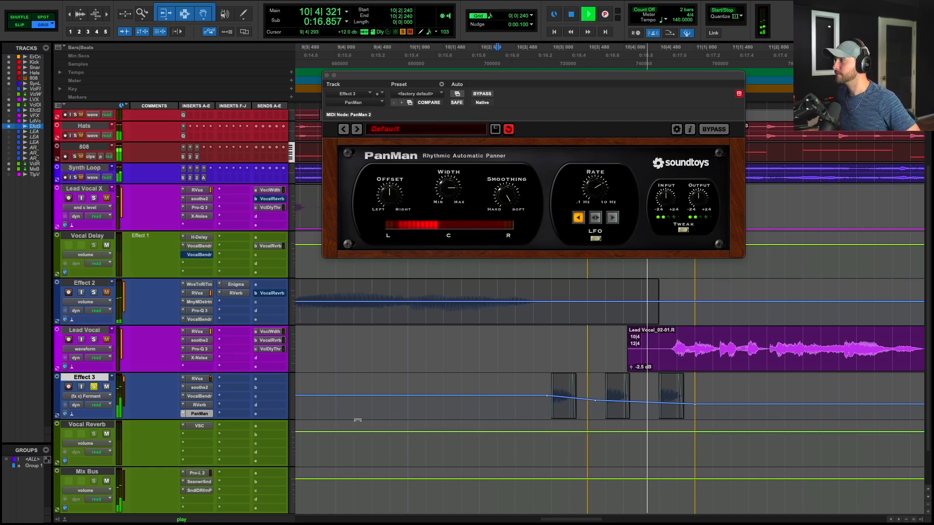
key(space)
- Show Effect 3's volume automation and examine its drop at 11|1|000 against the same spot in the Lead Vocal clip
click(93, 397)
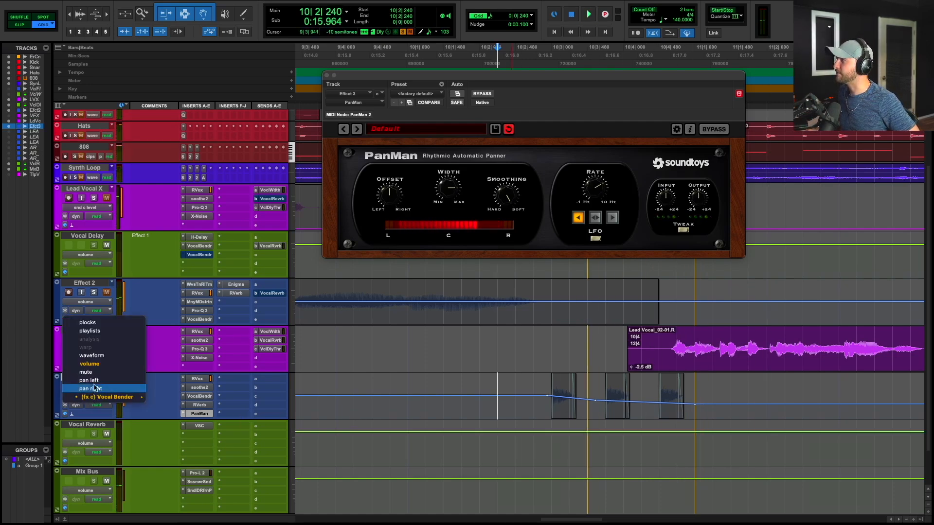
click(90, 364)
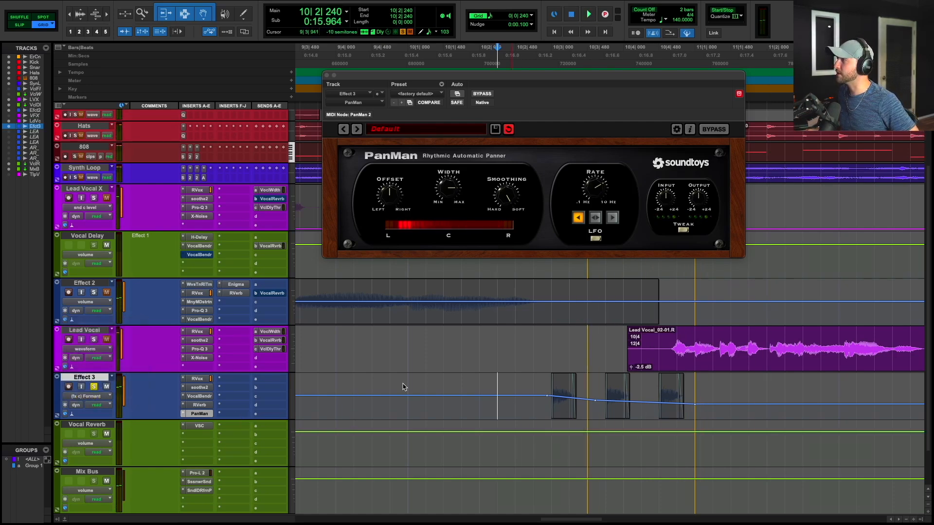
drag(655, 397, 711, 392)
click(698, 389)
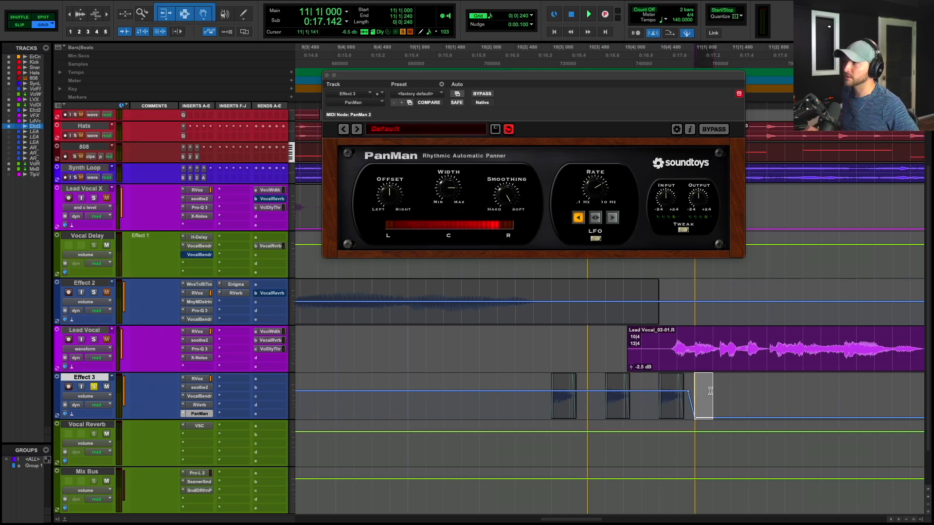
key(ctrl+])
key(ctrl+])
drag(609, 345, 677, 344)
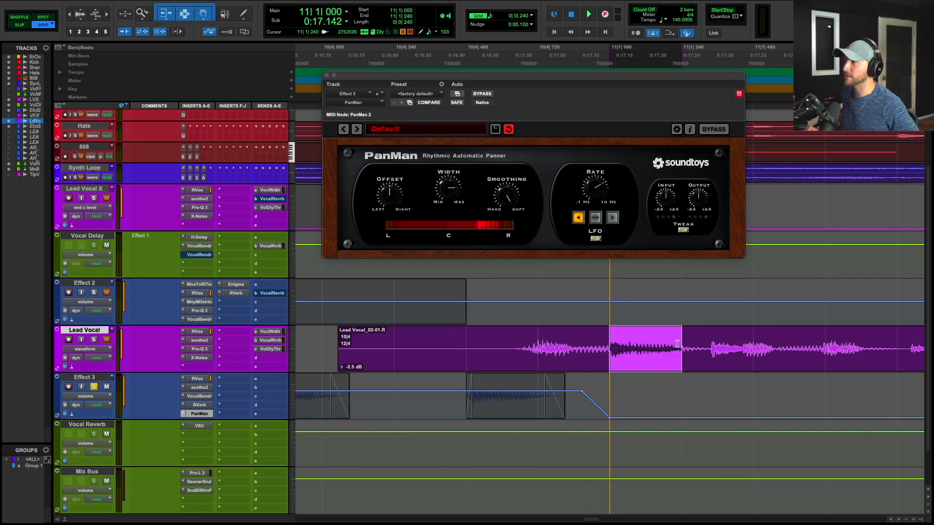
key(ctrl+[)
key(ctrl+[)
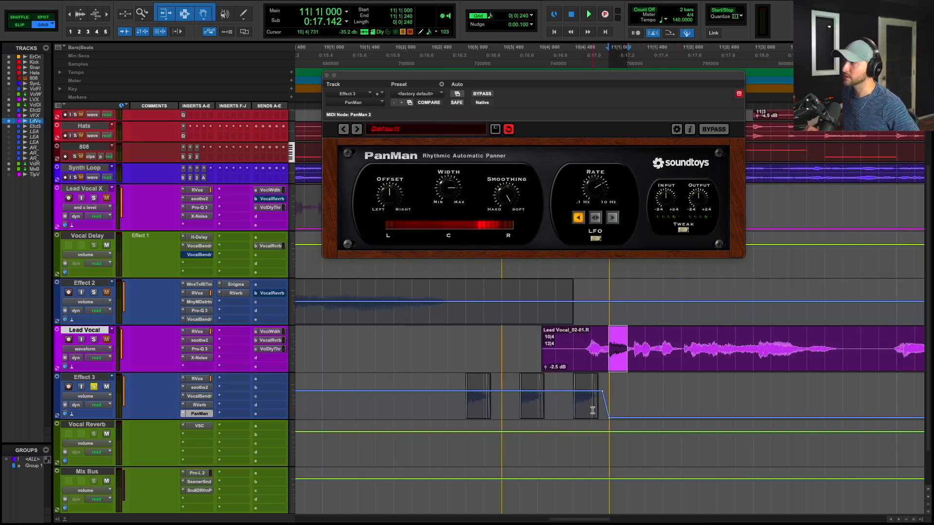
- Remove the volume automation drop after Effect 3's last clip and play from 10|2|720 with the track's solo off, restoring the solo after playback starts
drag(595, 408, 655, 411)
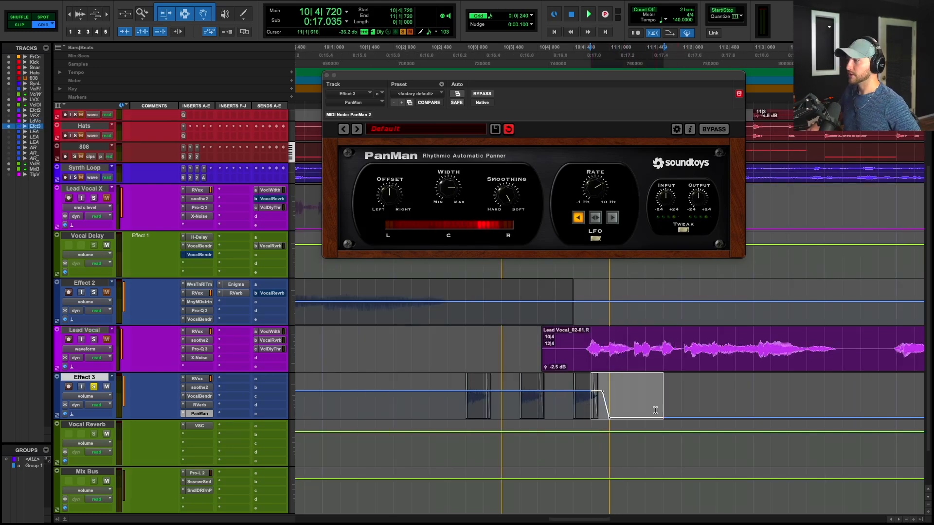
key(ctrl+z)
click(454, 400)
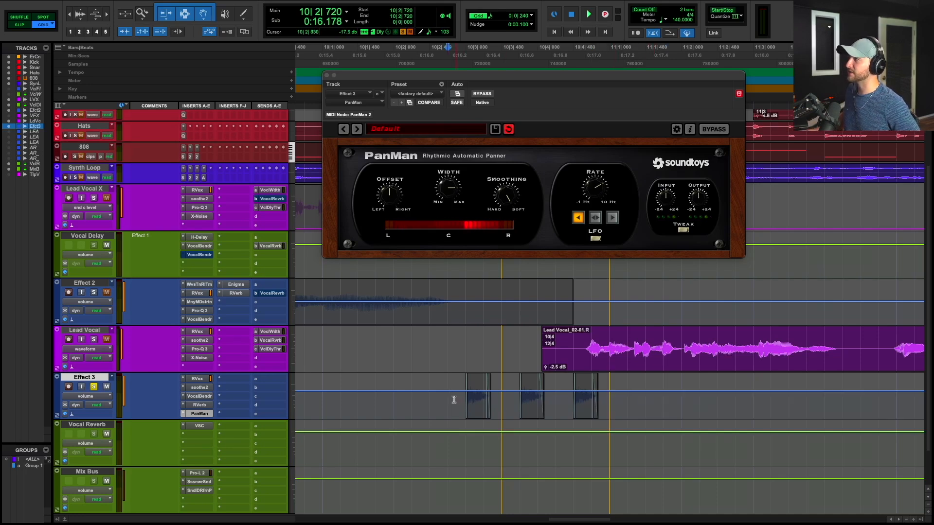
click(93, 387)
key(space)
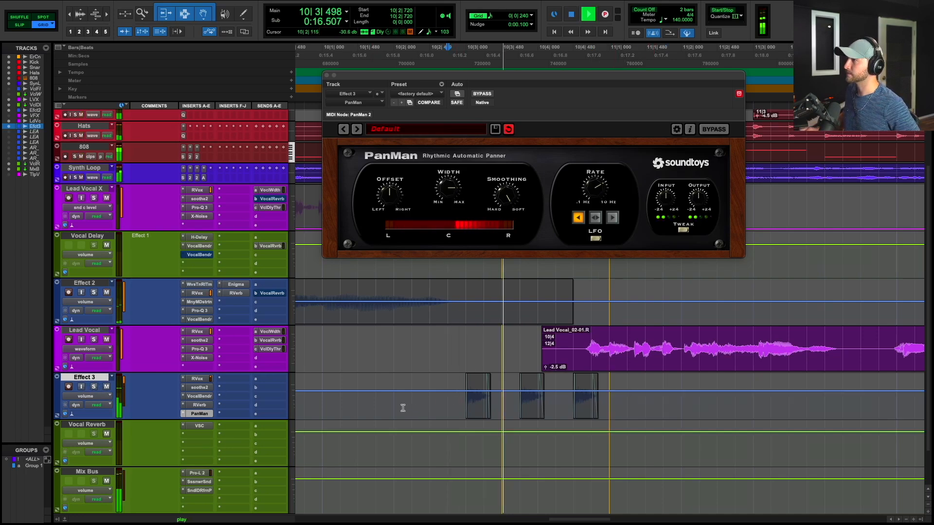
click(93, 386)
key(space)
- Redraw Effect 3's volume automation drop after the last clip, reaching silence at 11|1|000, and play it from 10|2|480
super+click(602, 391)
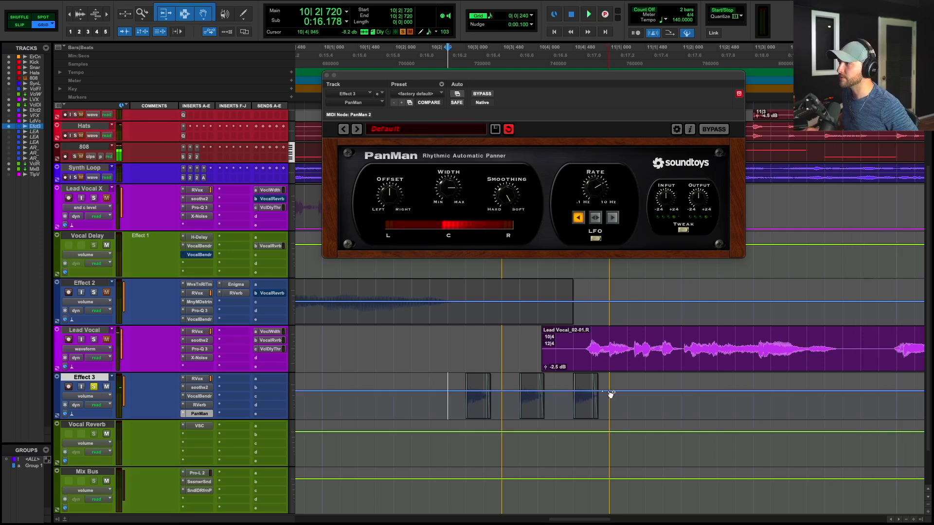
drag(609, 392, 609, 418)
key(space)
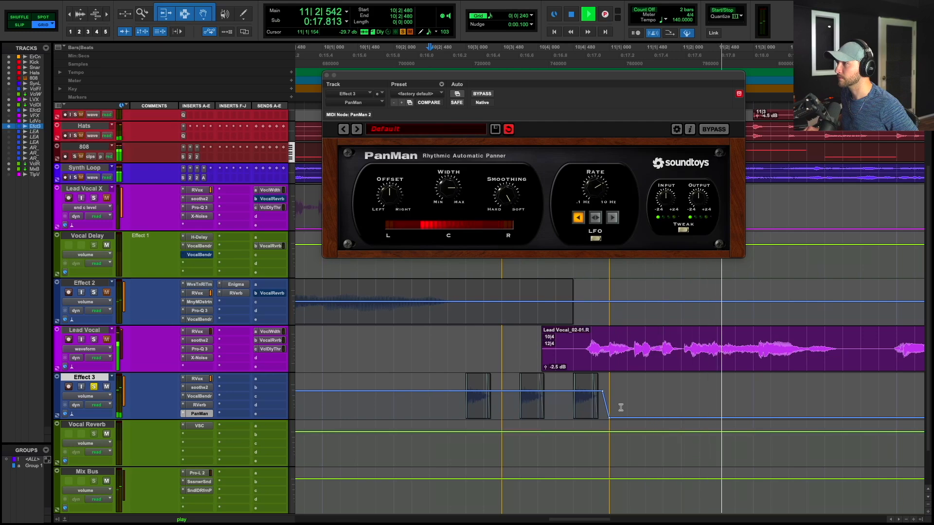
key(space)
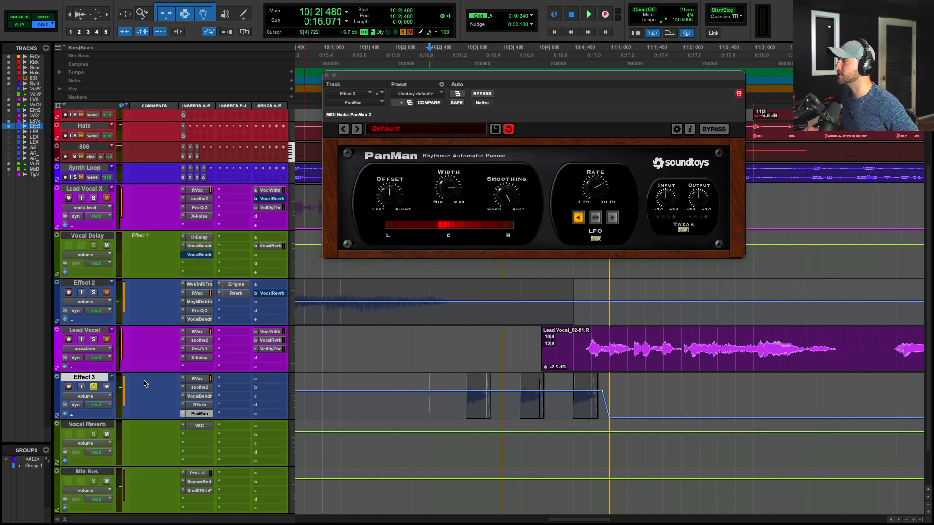
- Take Effect 3 out of solo, play the full mix from 9|2|720, and close the PanMan window
click(95, 387)
key(r)
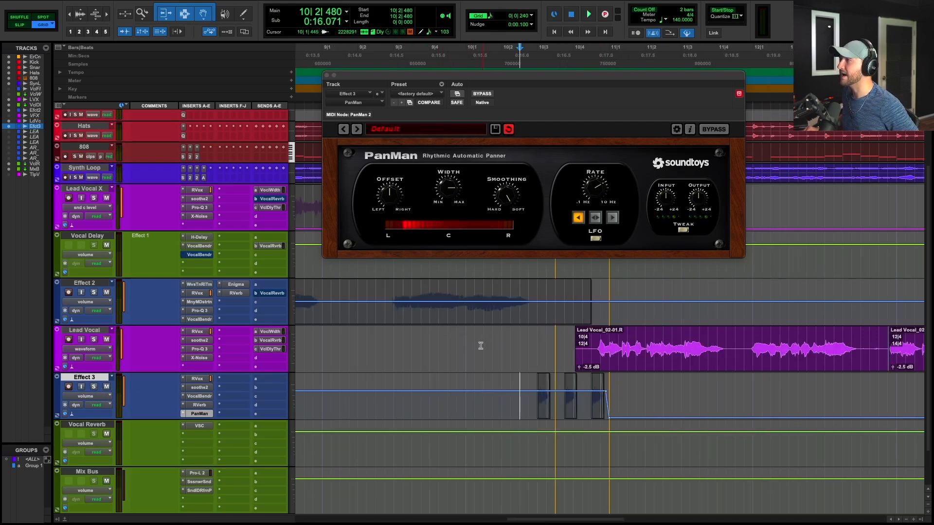
click(385, 347)
key(space)
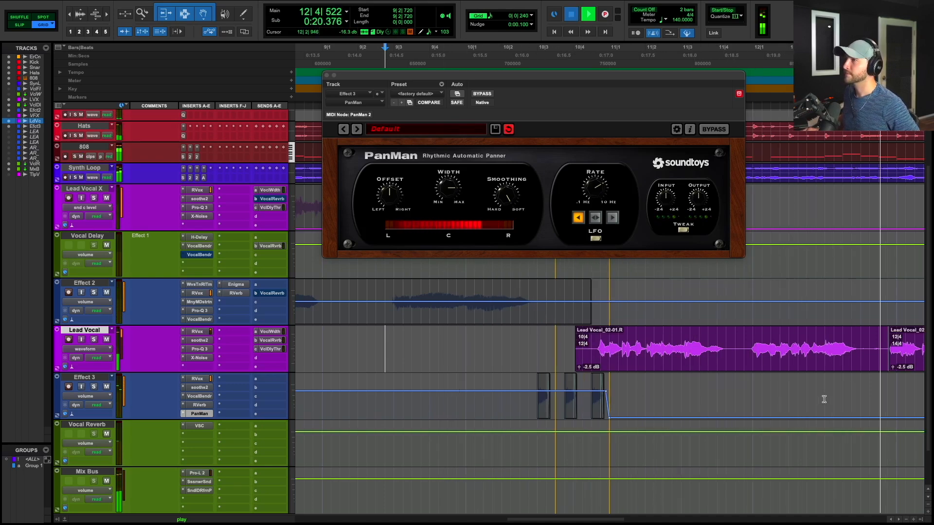
key(space)
key(super+w)
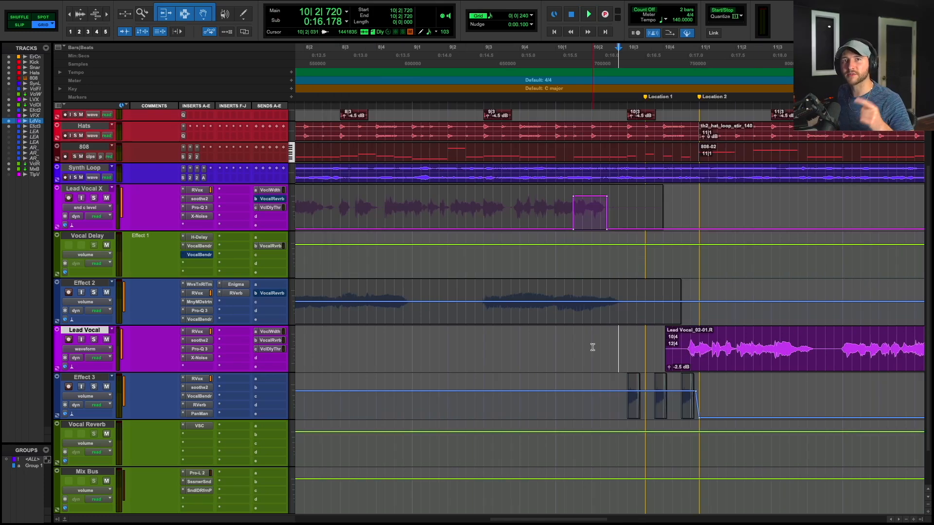